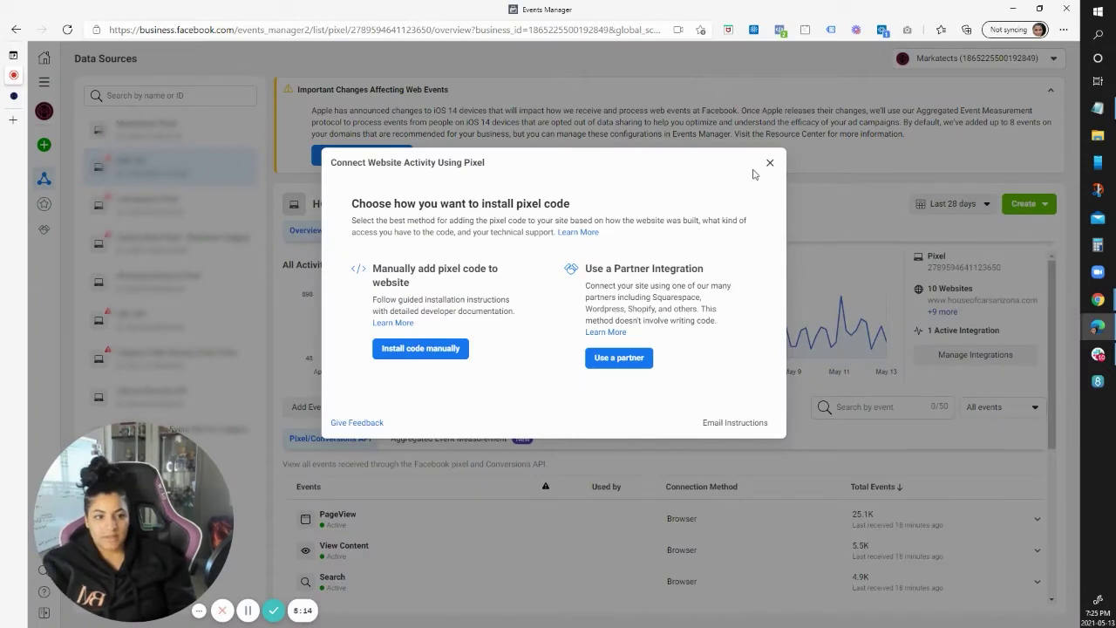
# - Close the pixel installation options to reveal the Markatects Pixel overview
pyautogui.click(771, 162)
# - In the Marketects Pixel settings, switch on Automatic Advanced Matching and reveal its customer fields
pyautogui.click(148, 126)
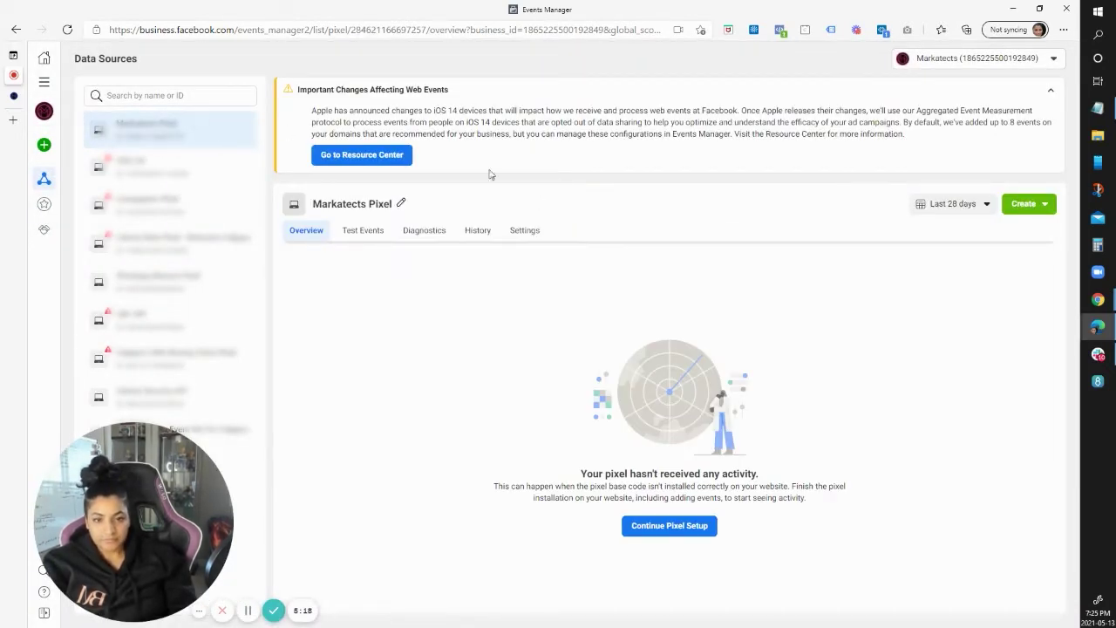
pyautogui.click(522, 237)
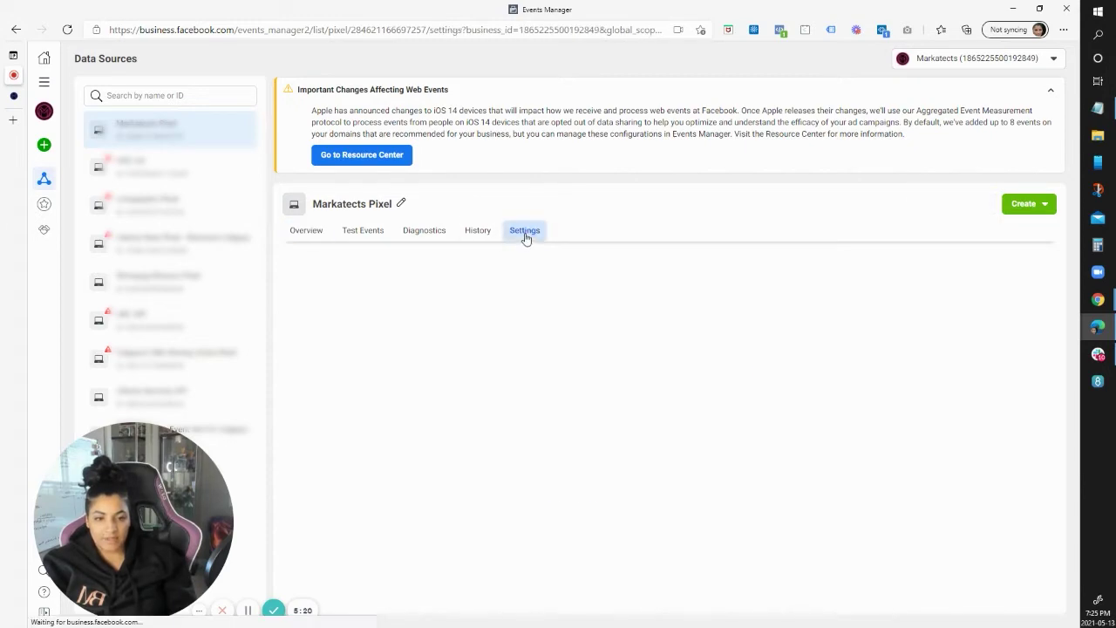
pyautogui.scroll(-2, 584, 293)
pyautogui.scroll(-5, 585, 293)
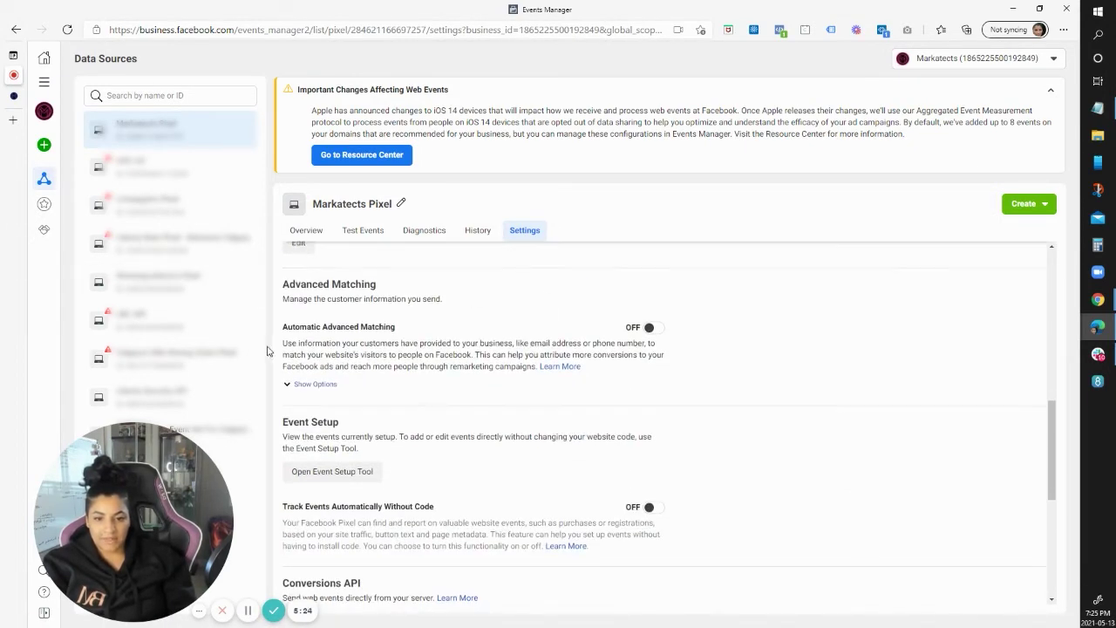
pyautogui.click(650, 328)
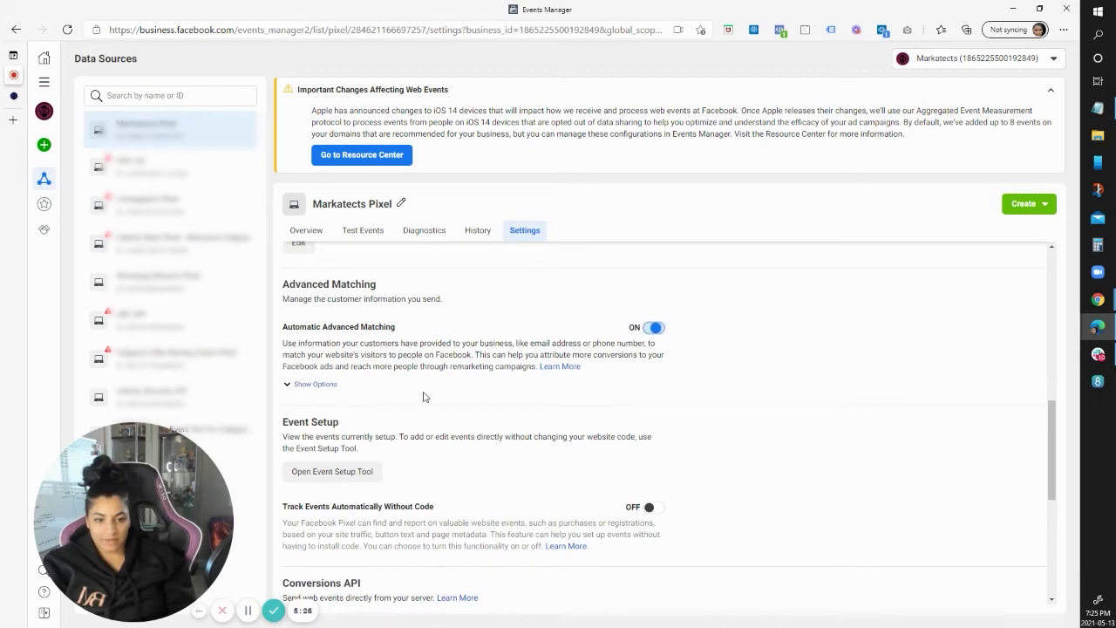
pyautogui.click(309, 385)
# - Switch on Track Events Automatically Without Code for the pixel
pyautogui.scroll(-1, 597, 405)
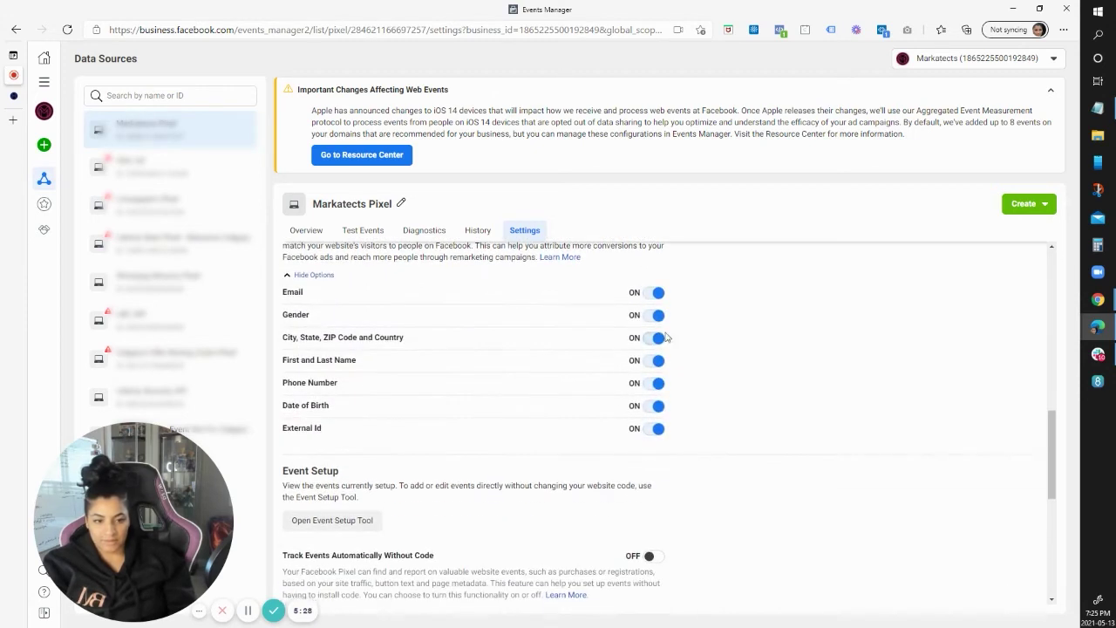
pyautogui.scroll(-2, 610, 425)
pyautogui.click(648, 393)
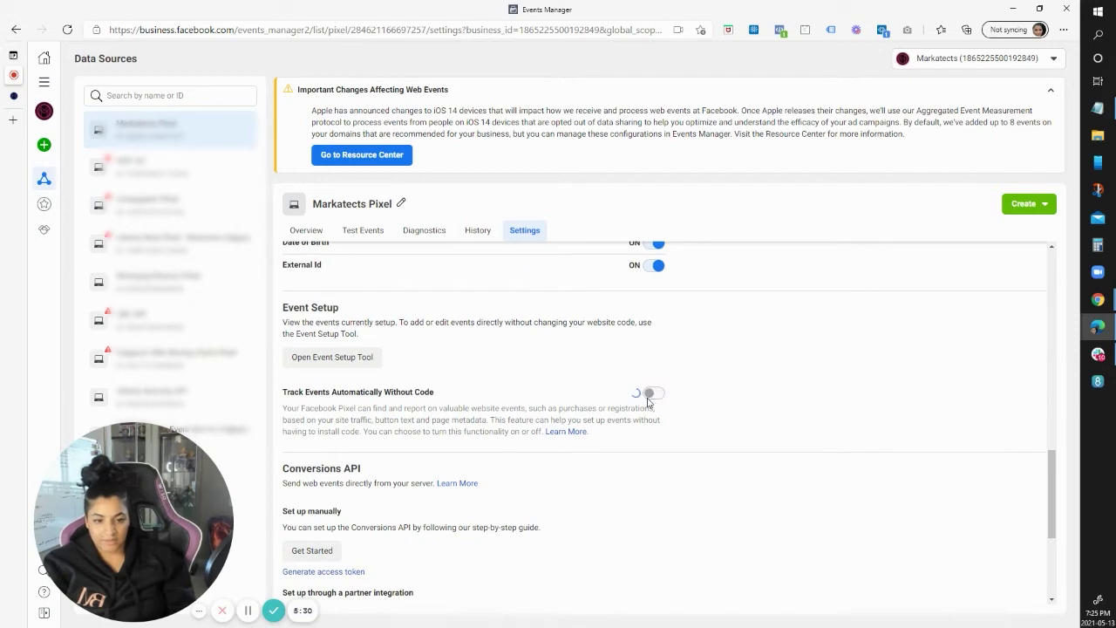
pyautogui.scroll(-2, 395, 385)
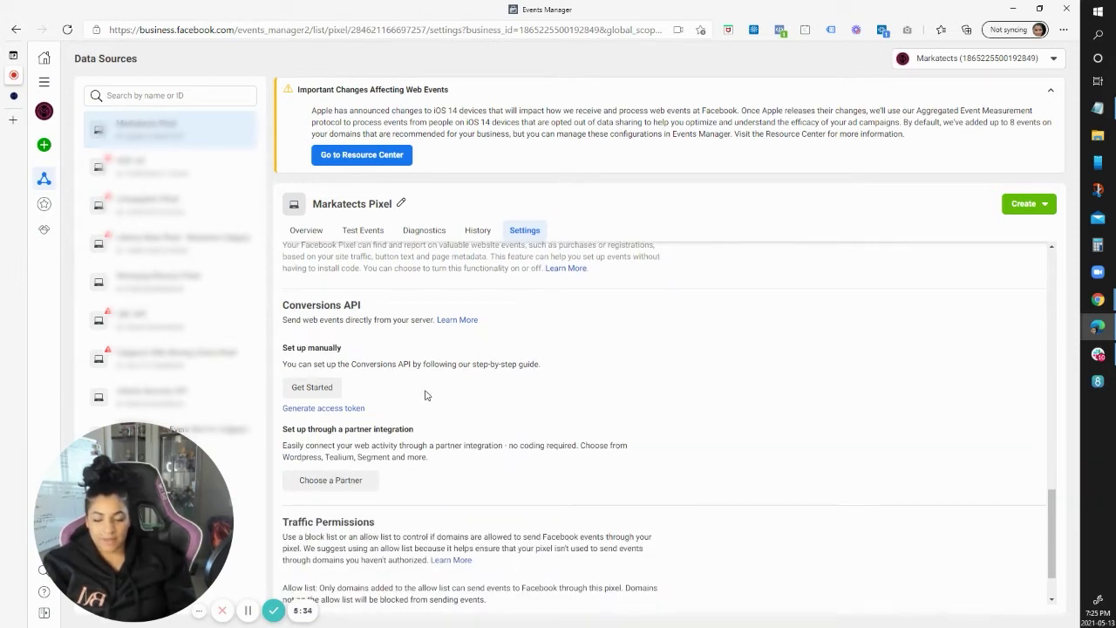
pyautogui.rightClick(413, 415)
pyautogui.click(451, 440)
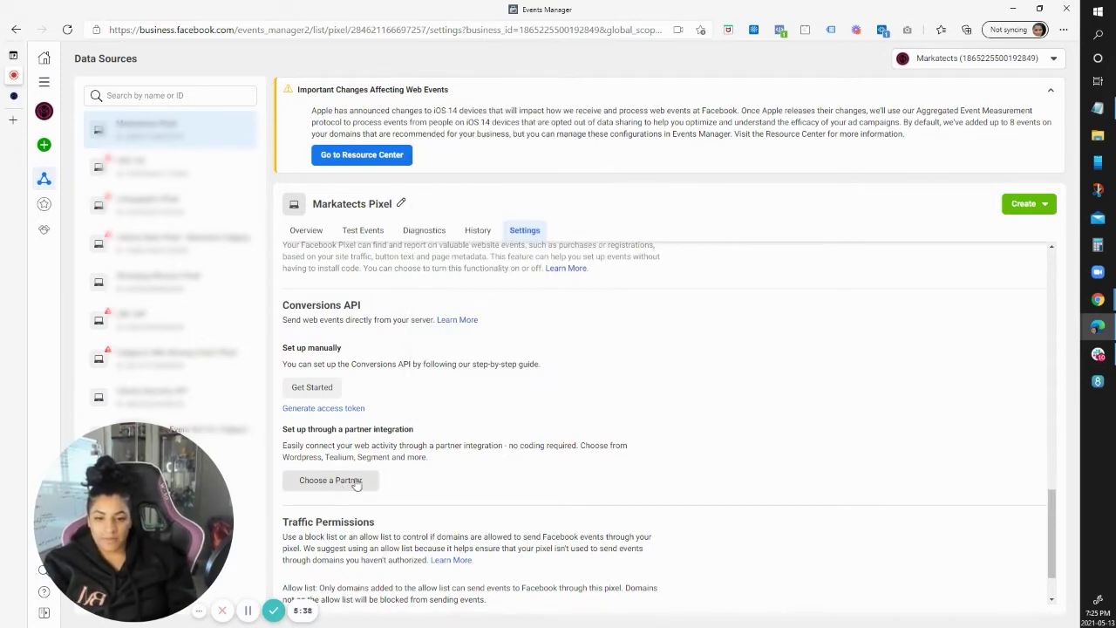
# - Choose WordPress as the integration partner and move past the plugin install instructions
pyautogui.click(317, 485)
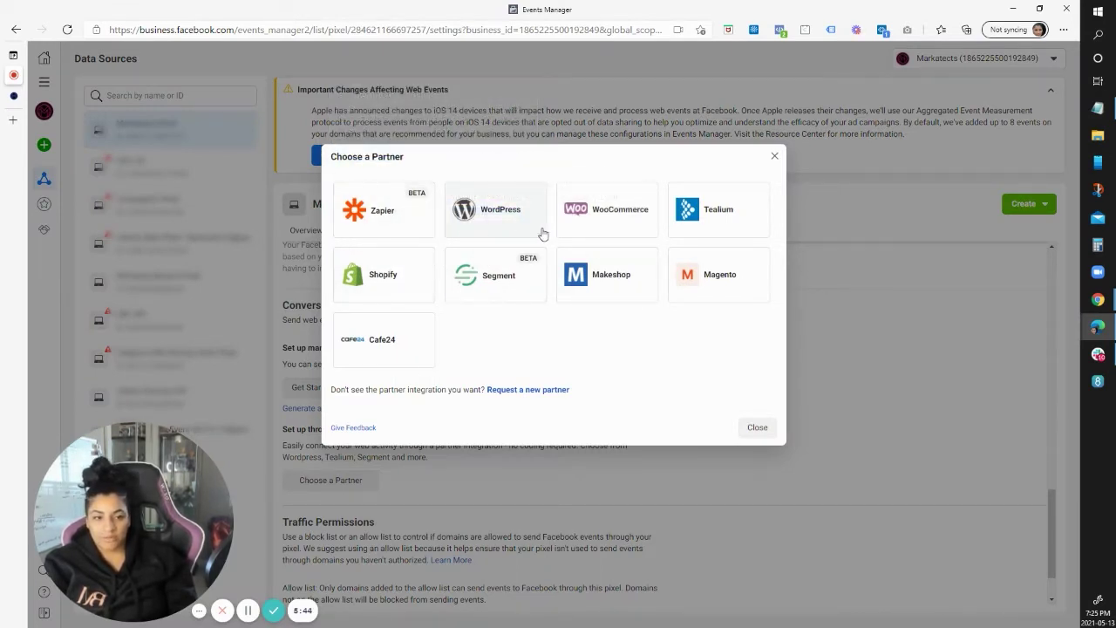
pyautogui.click(479, 224)
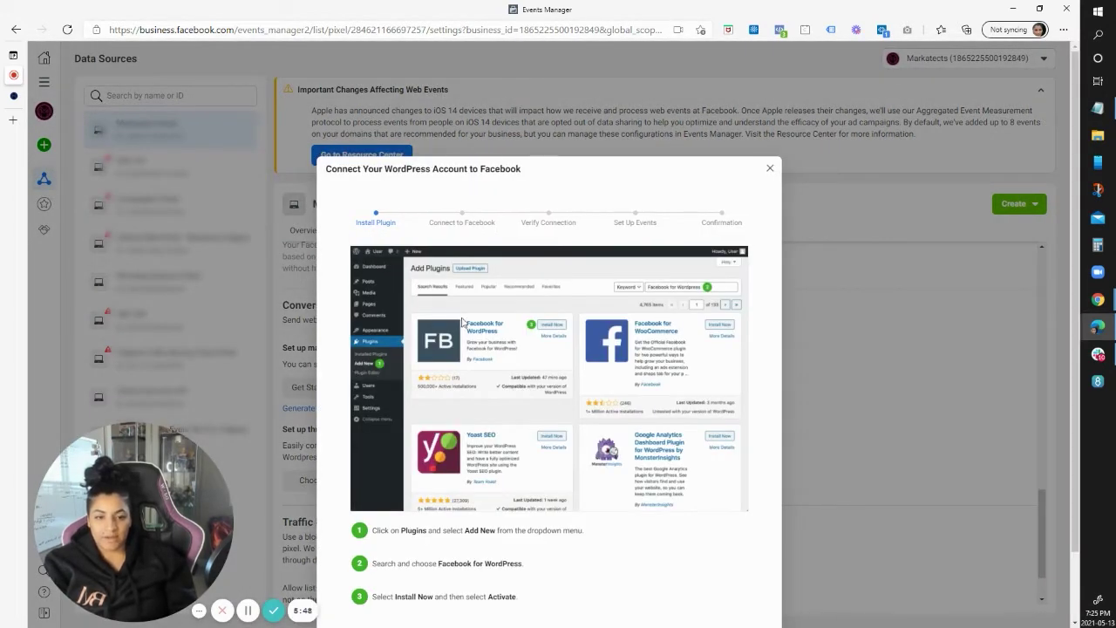
pyautogui.scroll(-1, 806, 417)
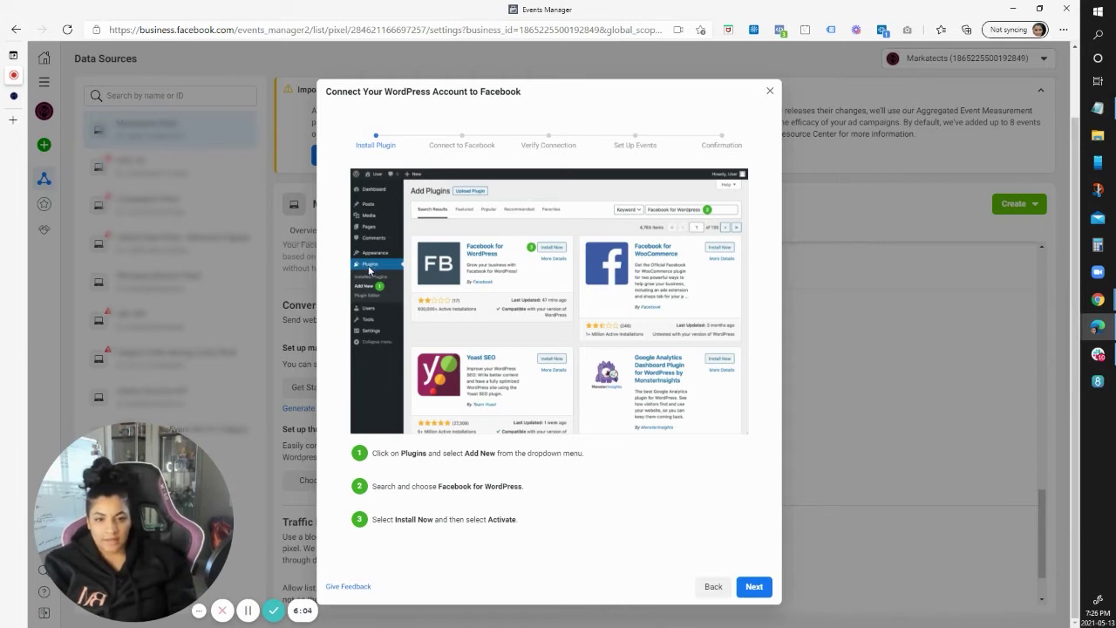
pyautogui.click(754, 587)
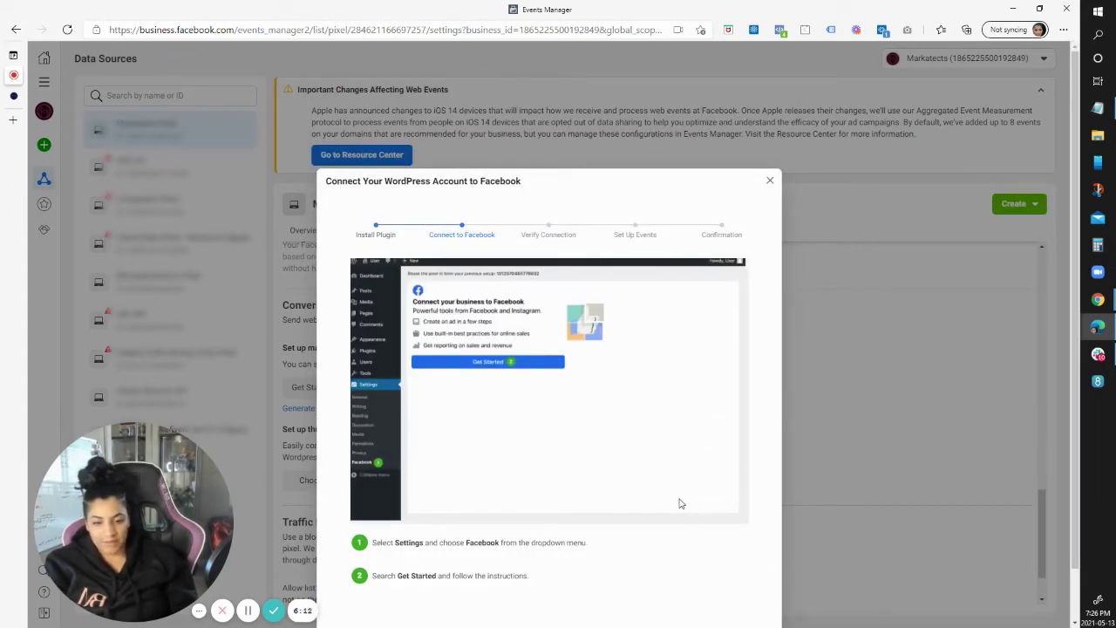
# - Advance to Verify Connection and enter mark-a-tects.com as the website URL
pyautogui.scroll(-2, 846, 548)
pyautogui.click(757, 587)
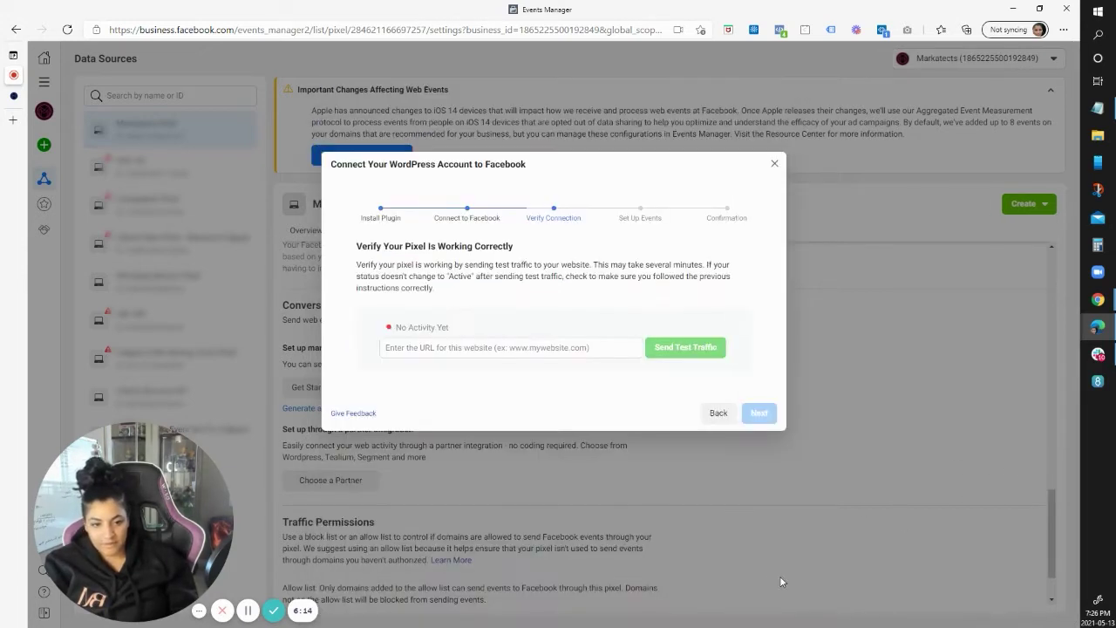
pyautogui.click(477, 356)
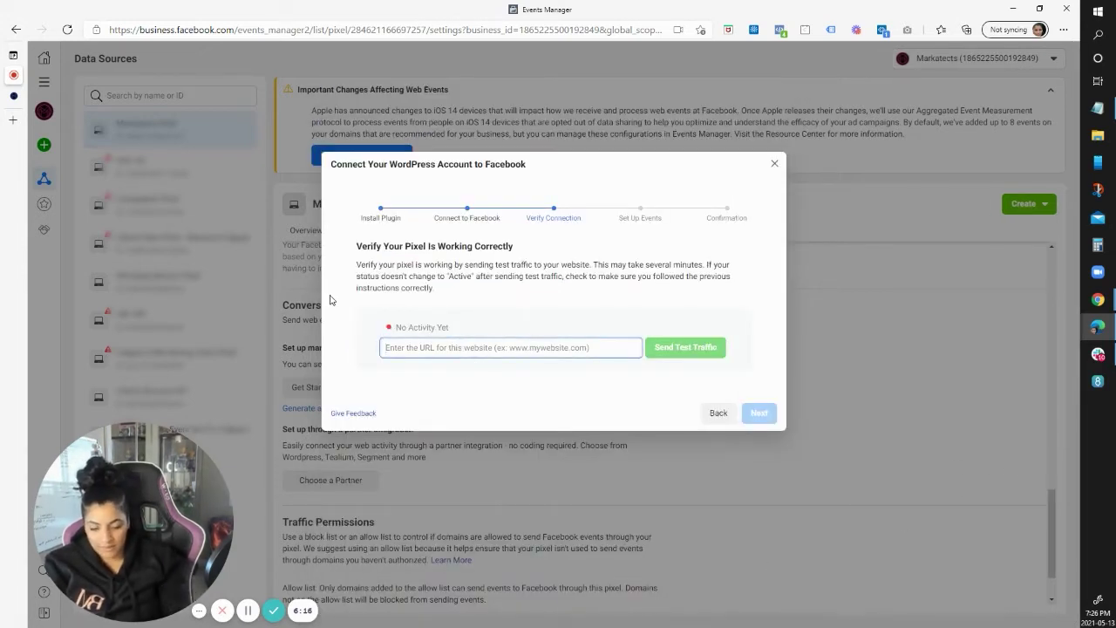
pyautogui.write('mark')
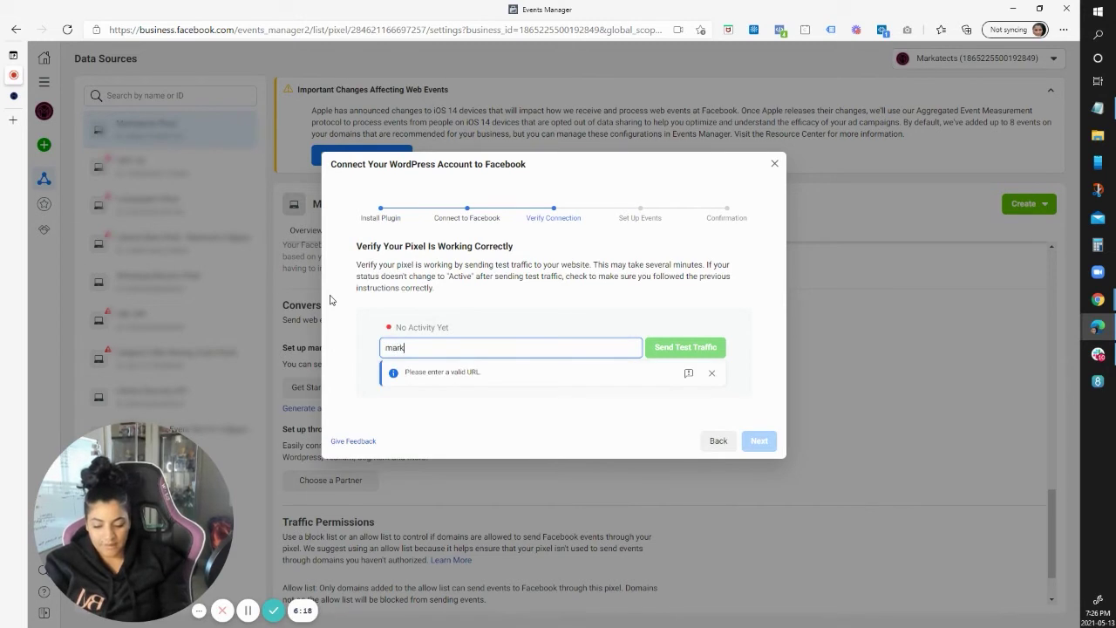
pyautogui.write('-a-tects.com')
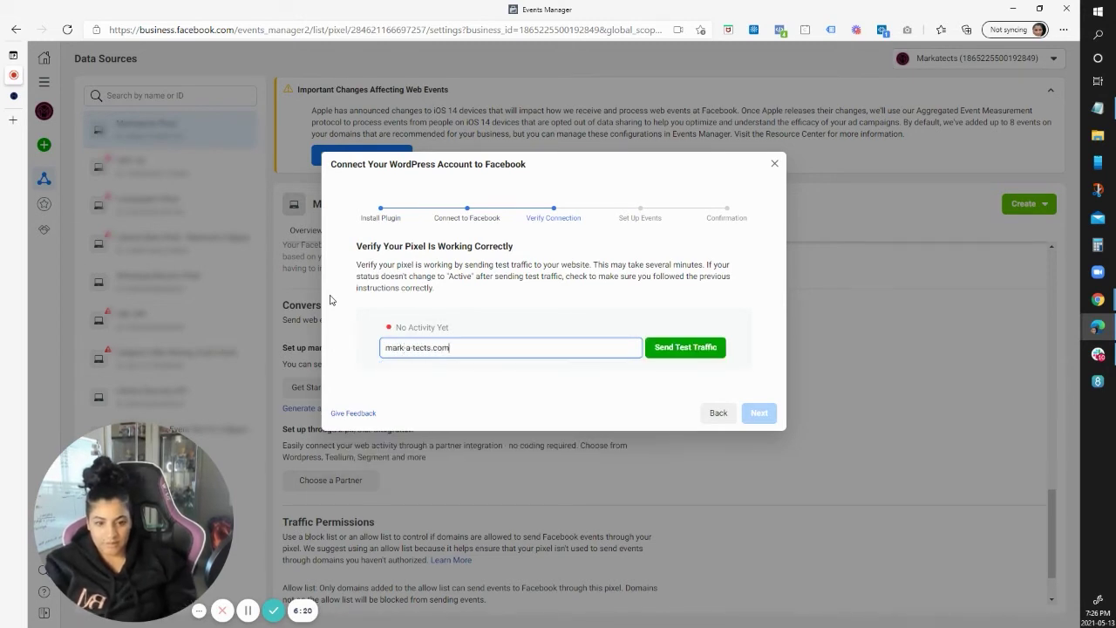
# - Send test traffic to mark-a-tects.com and return to the Events Manager tab
pyautogui.click(672, 358)
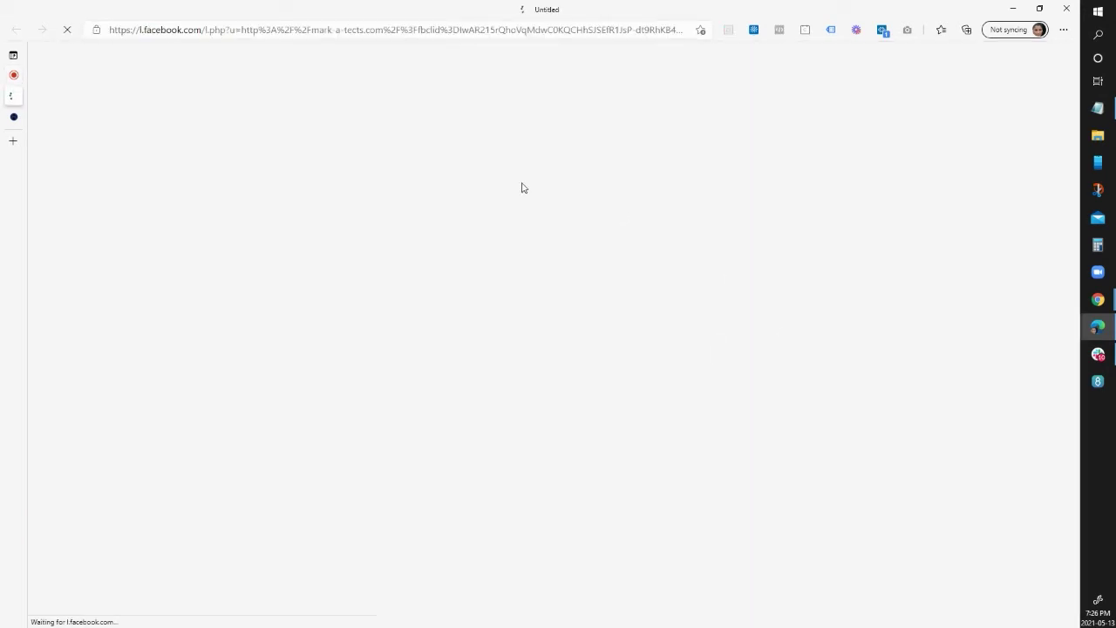
pyautogui.moveTo(14, 114)
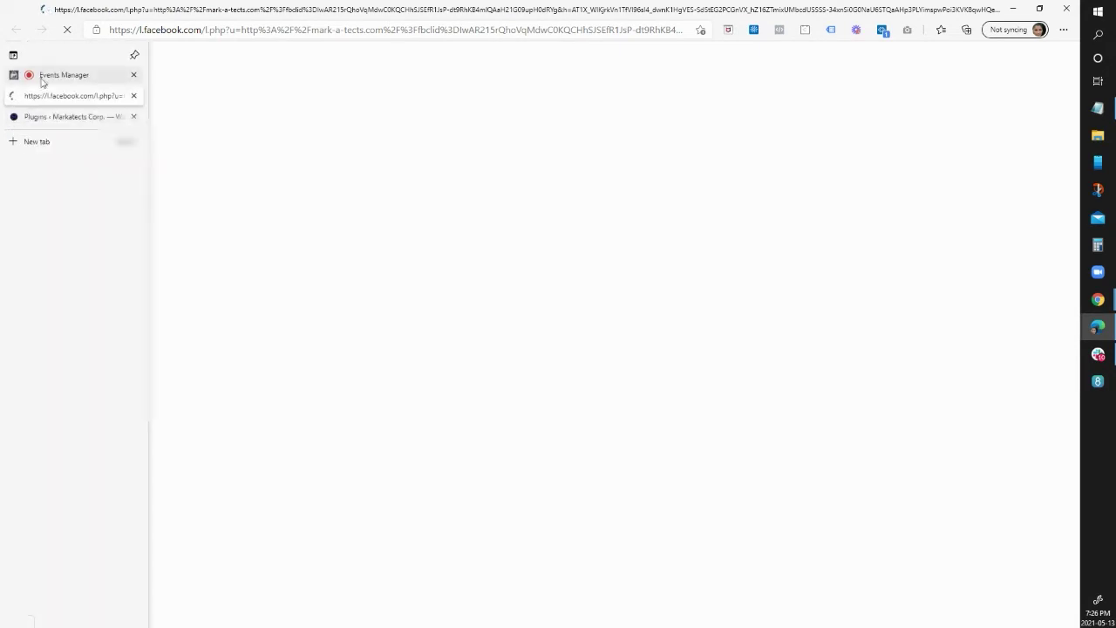
pyautogui.click(41, 78)
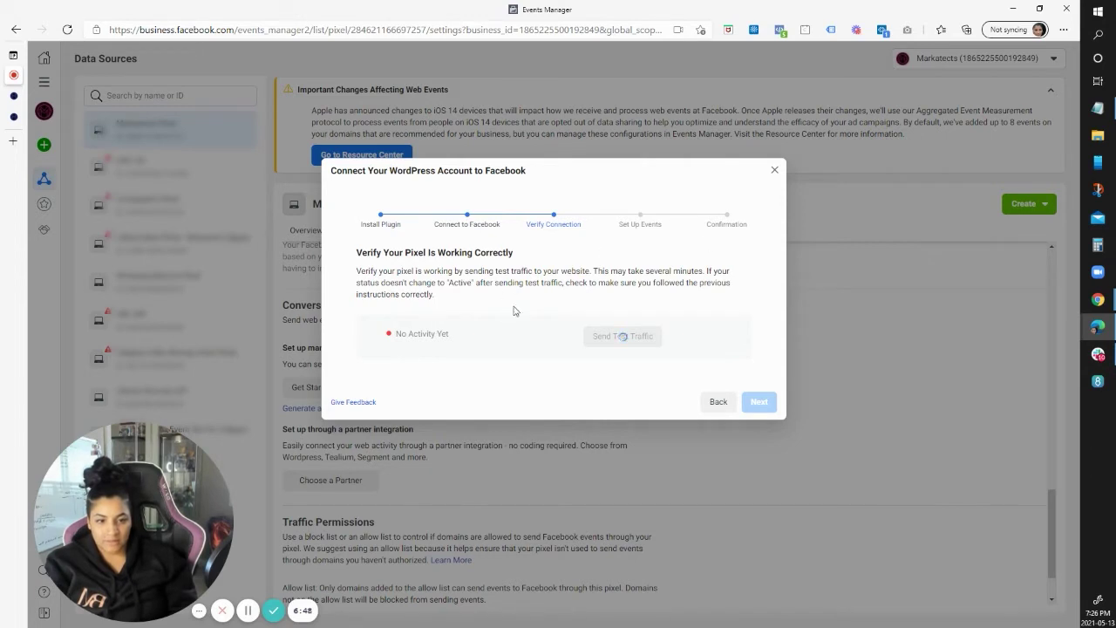
# - Step back and forward through the wizard to Verify Connection, then switch to WordPress Plugins
pyautogui.click(720, 402)
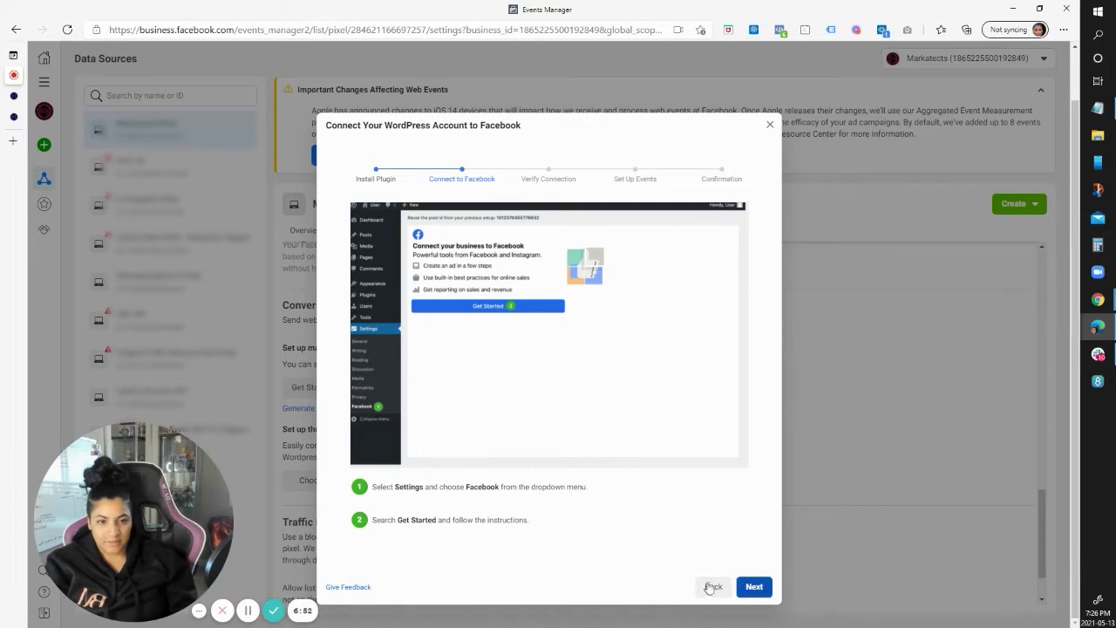
pyautogui.click(714, 587)
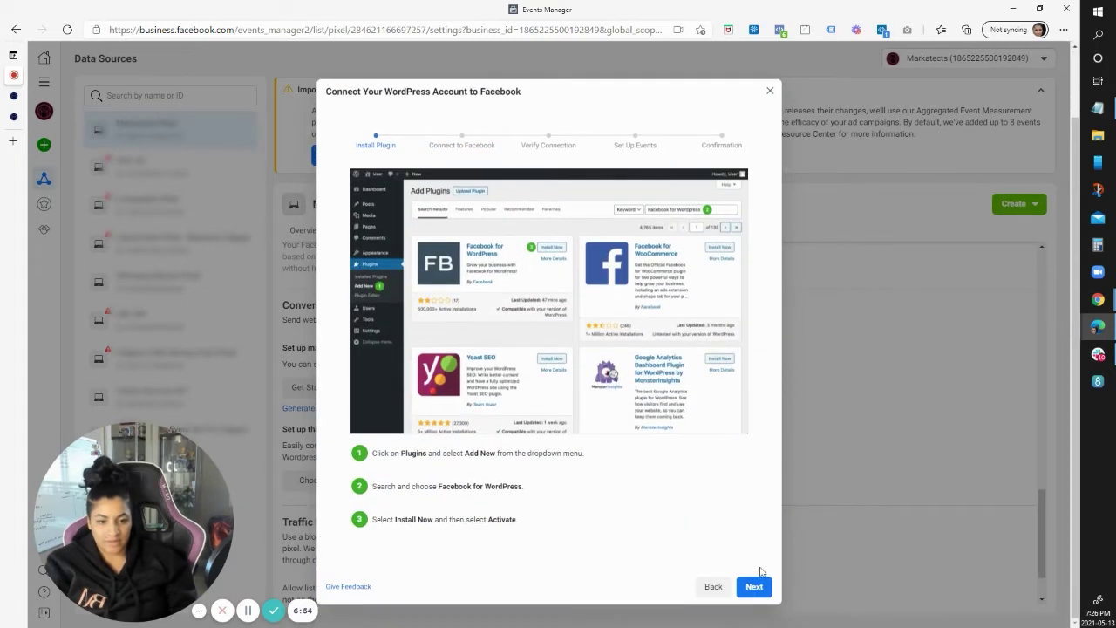
pyautogui.click(759, 579)
pyautogui.click(763, 581)
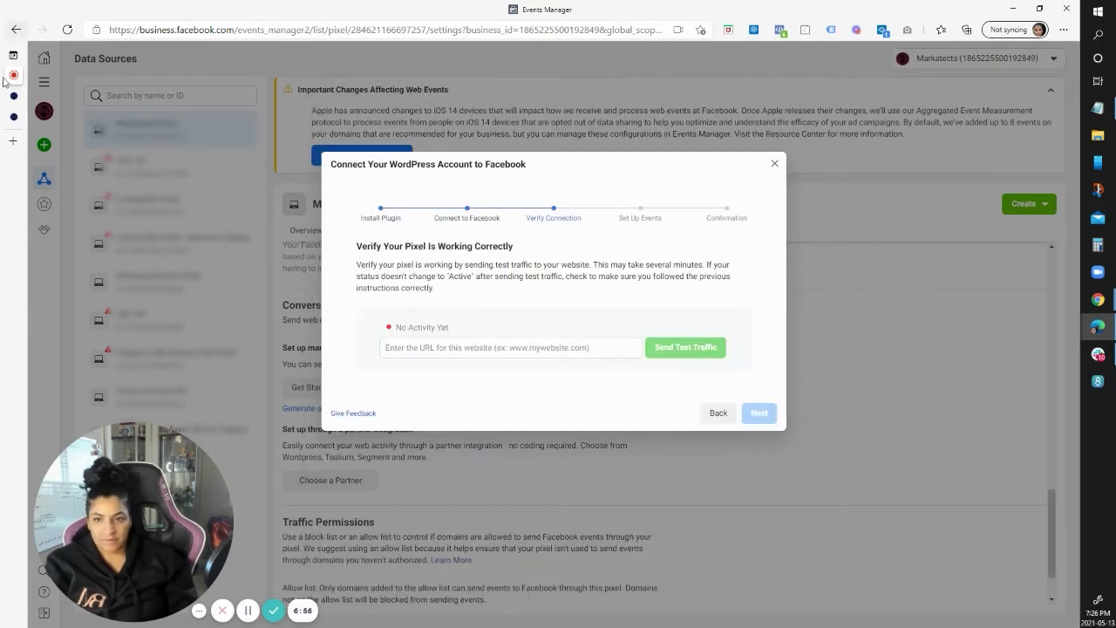
pyautogui.moveTo(9, 83)
pyautogui.click(31, 116)
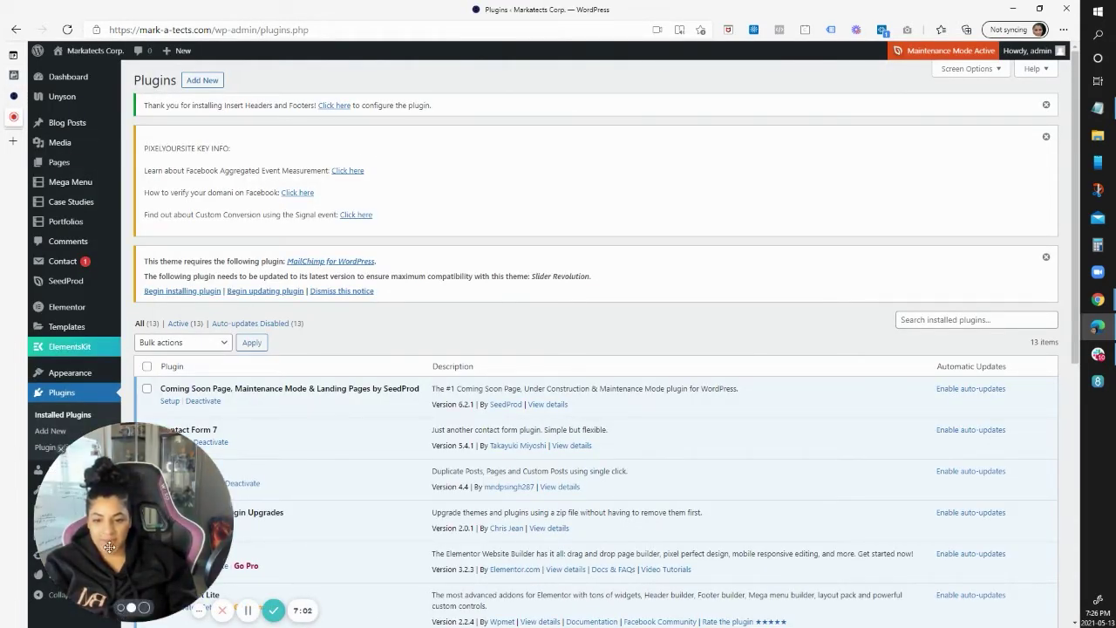
# - Reload the plugins page and search the directory for 'facebook for wordpress'
pyautogui.click(127, 608)
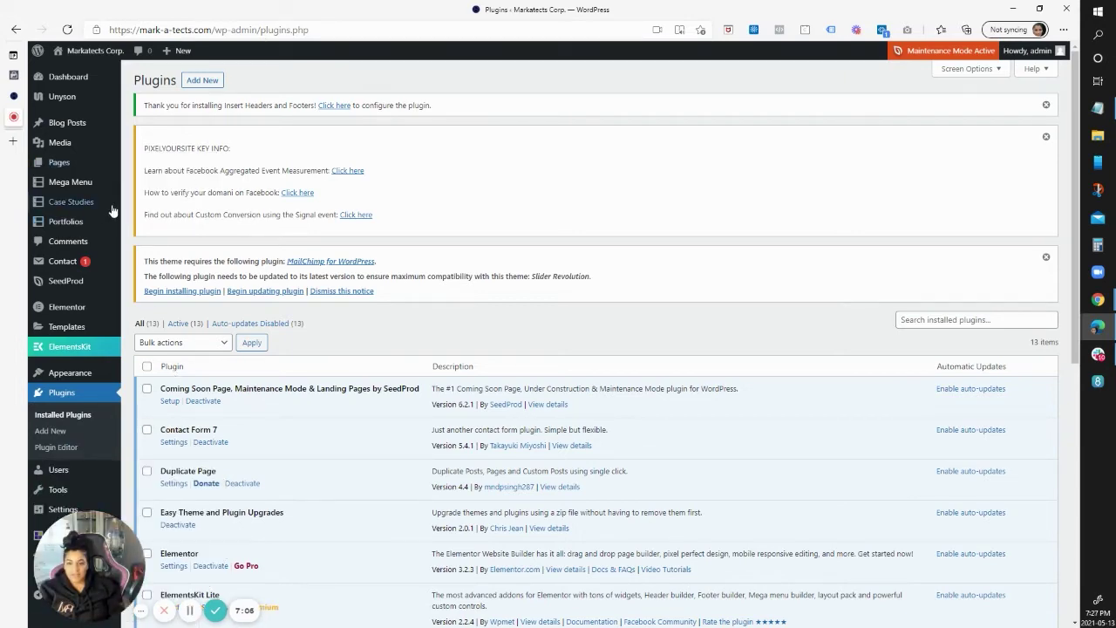
pyautogui.scroll(-2, 65, 279)
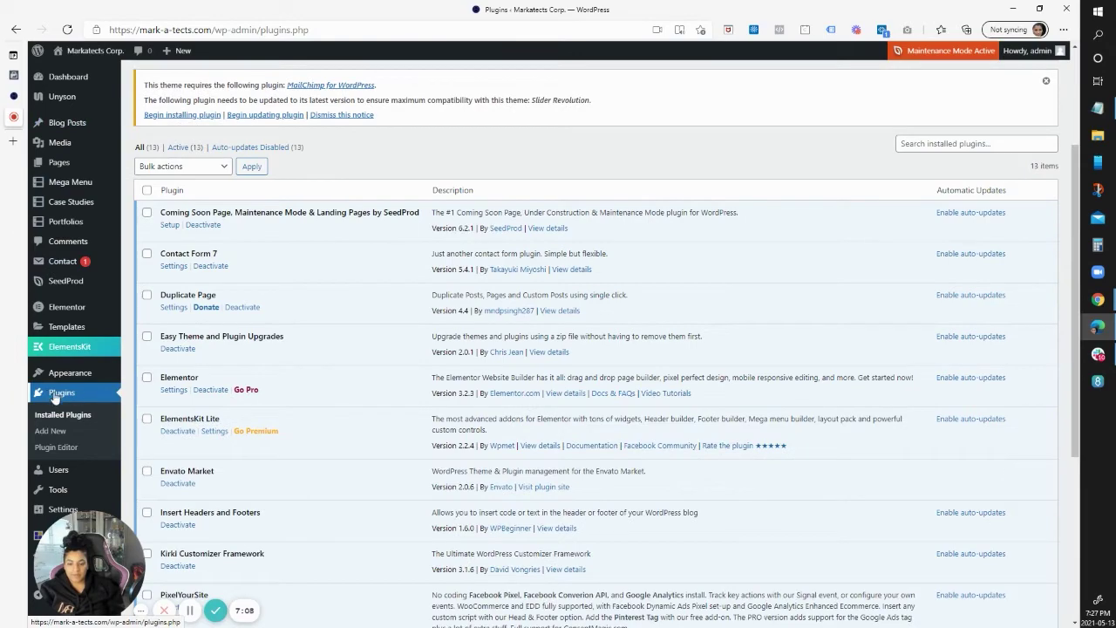
pyautogui.click(57, 395)
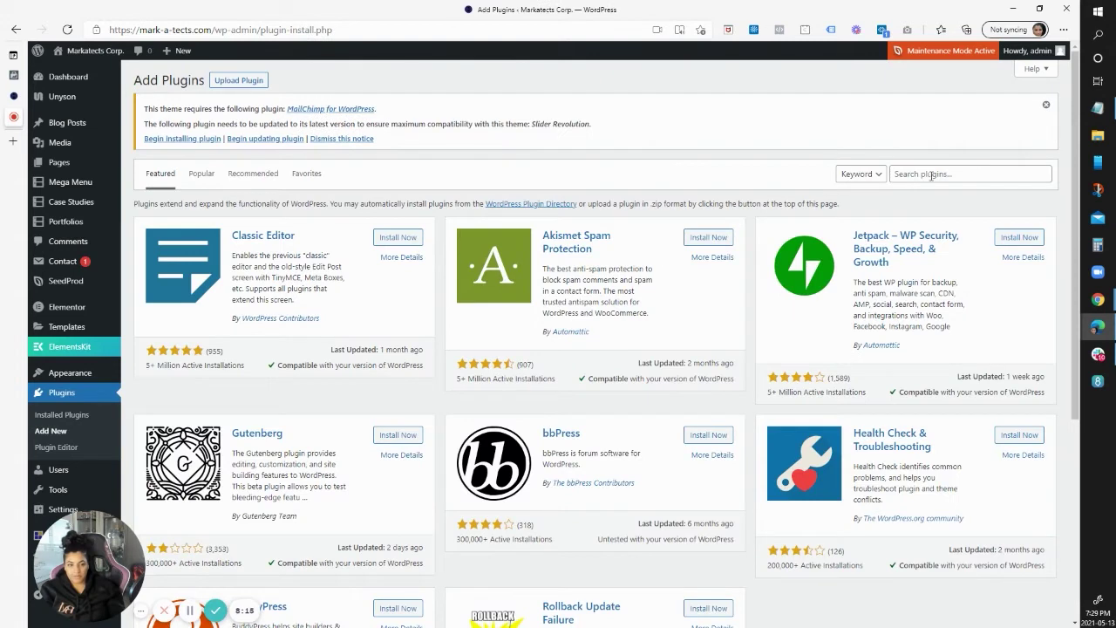
pyautogui.click(932, 175)
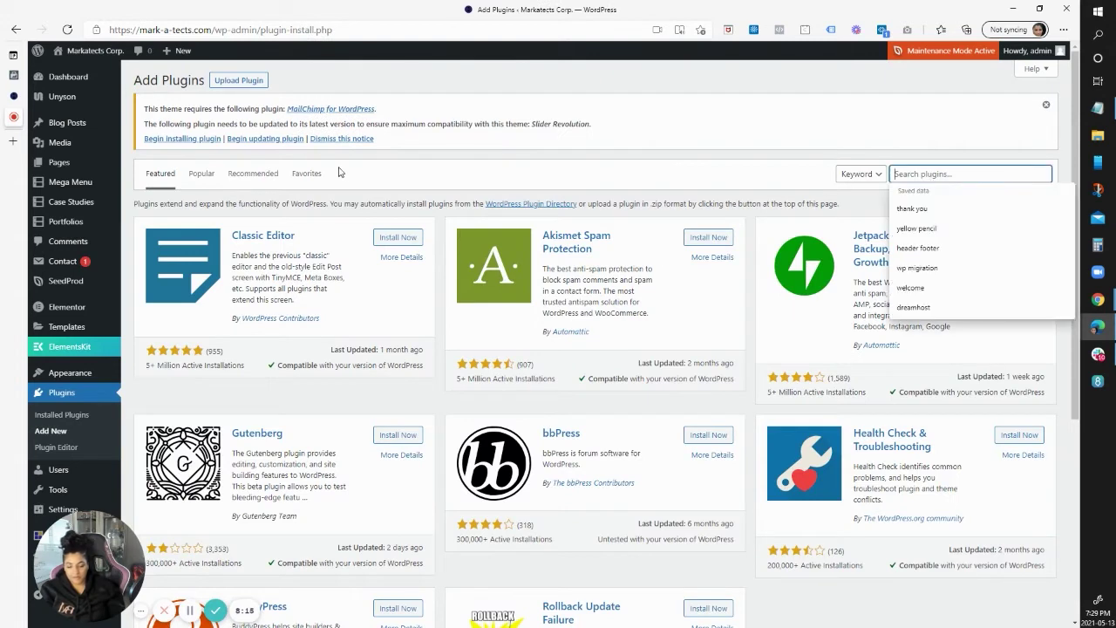
pyautogui.write('facebook for')
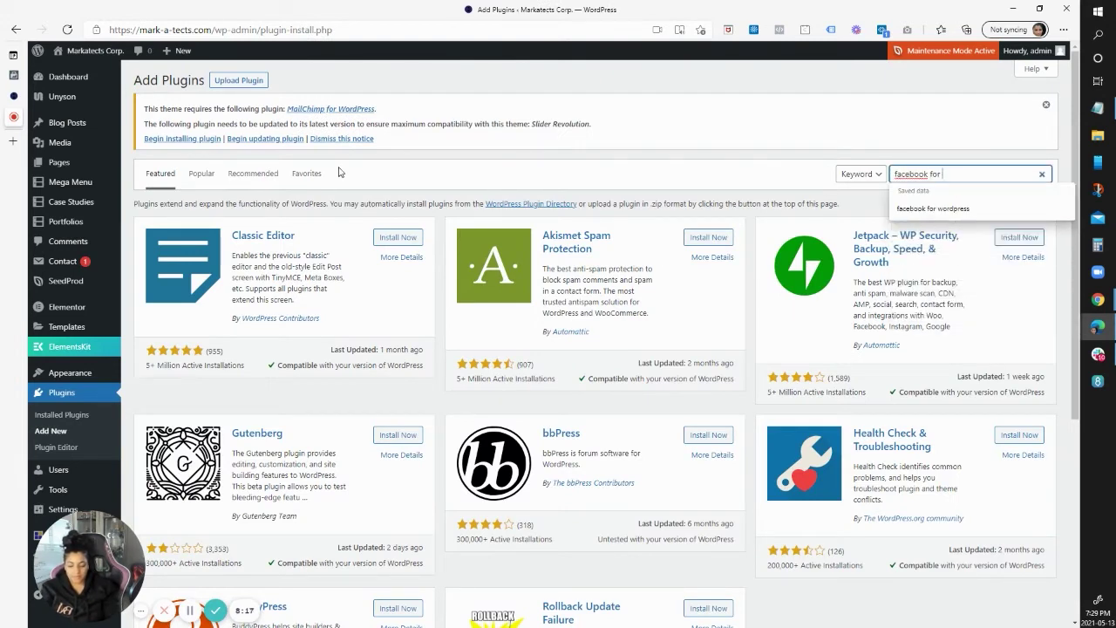
pyautogui.write(' wordpress')
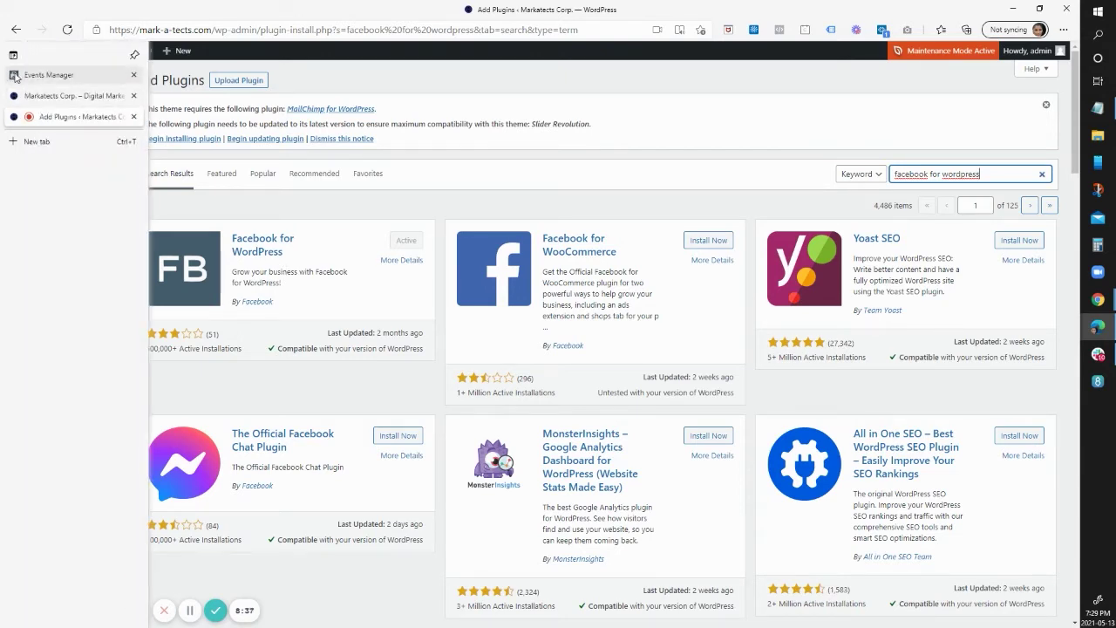
# - Step the Events Manager wizard back, then open the Facebook plugin's settings in WordPress
pyautogui.click(28, 77)
pyautogui.click(718, 413)
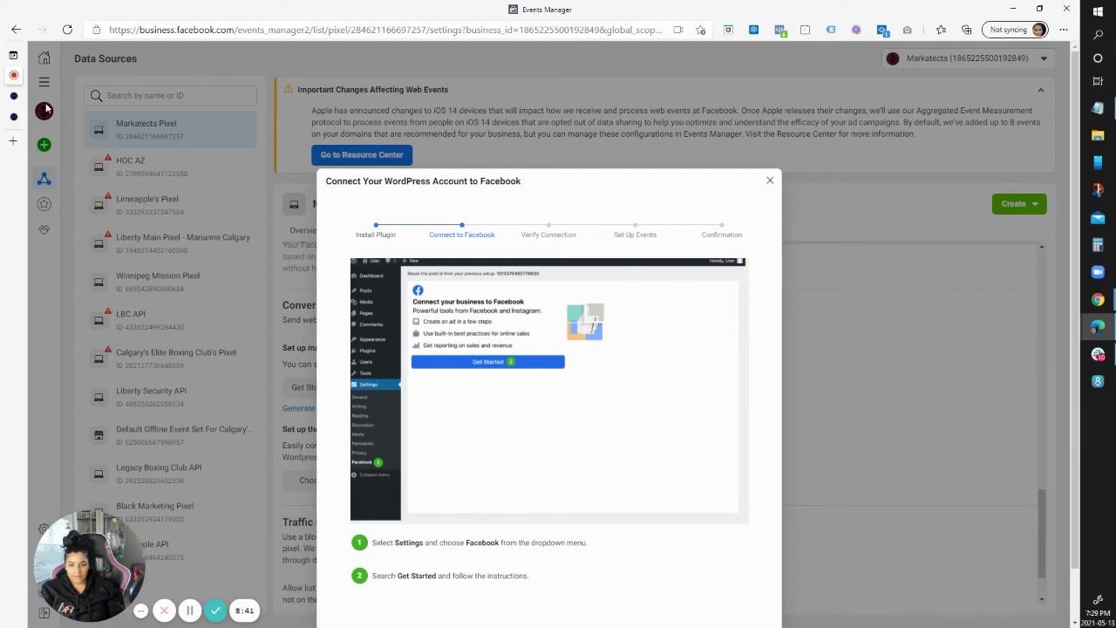
pyautogui.click(13, 117)
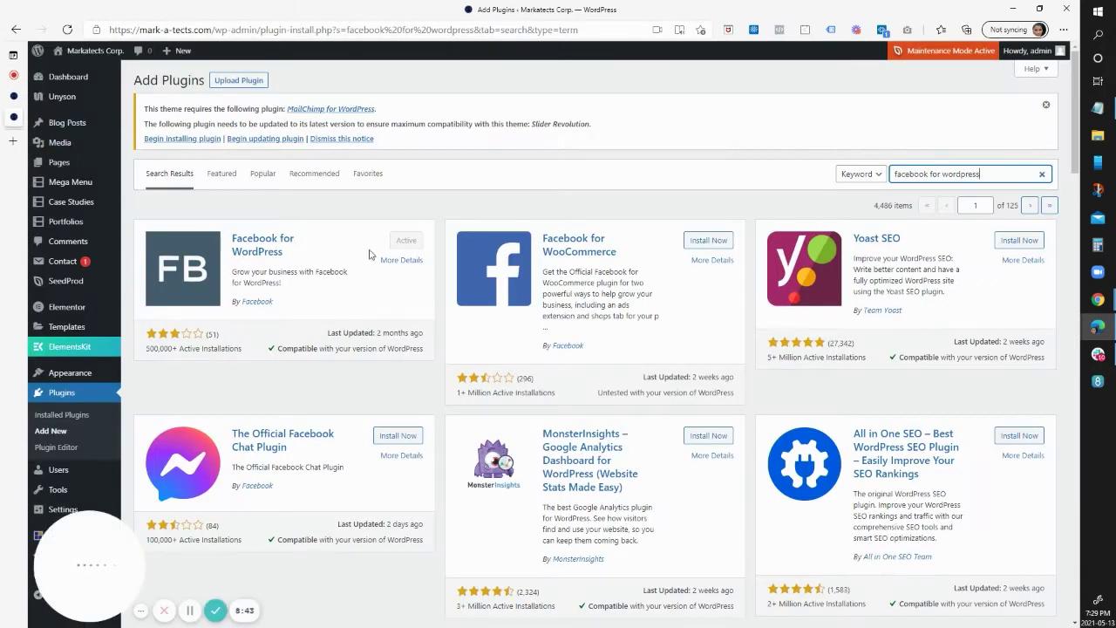
pyautogui.scroll(-1, 79, 388)
pyautogui.moveTo(70, 373)
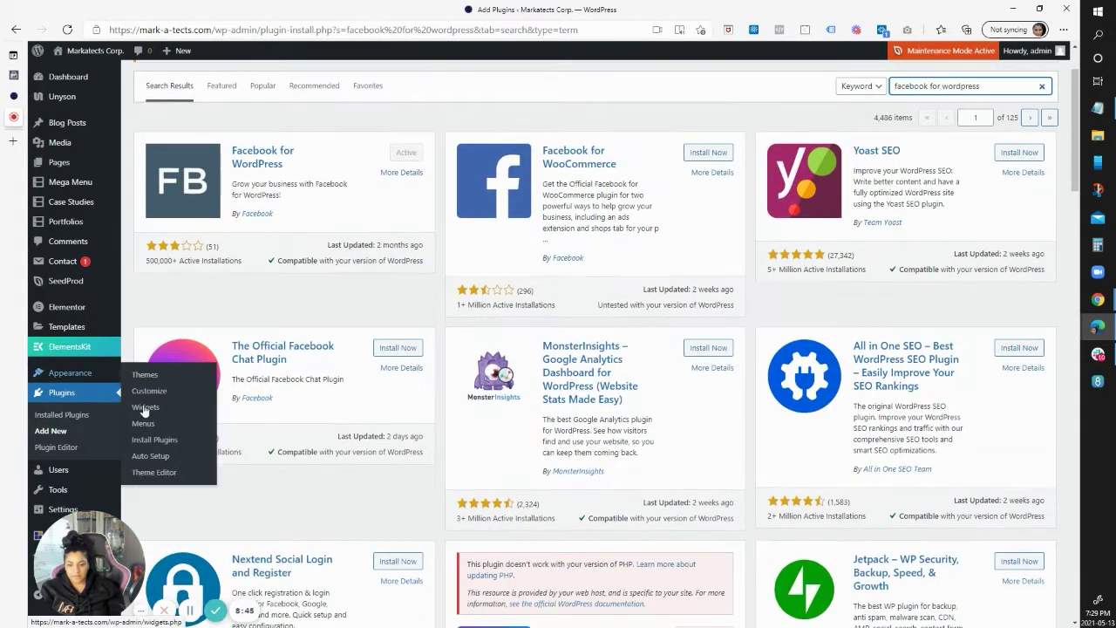
pyautogui.scroll(-1, 144, 410)
pyautogui.moveTo(61, 509)
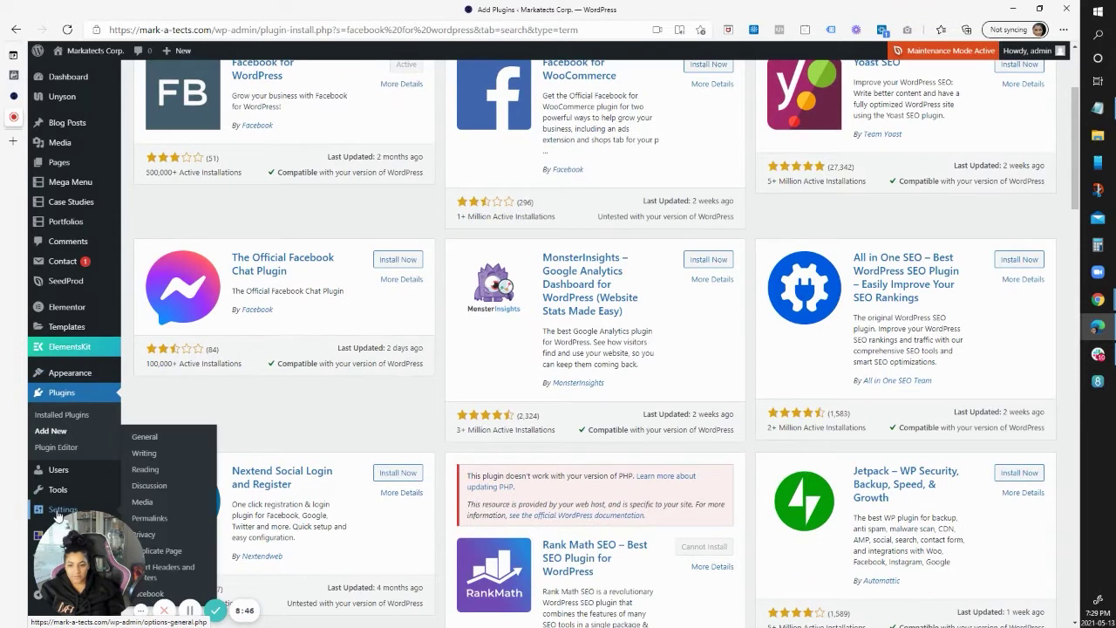
pyautogui.click(153, 595)
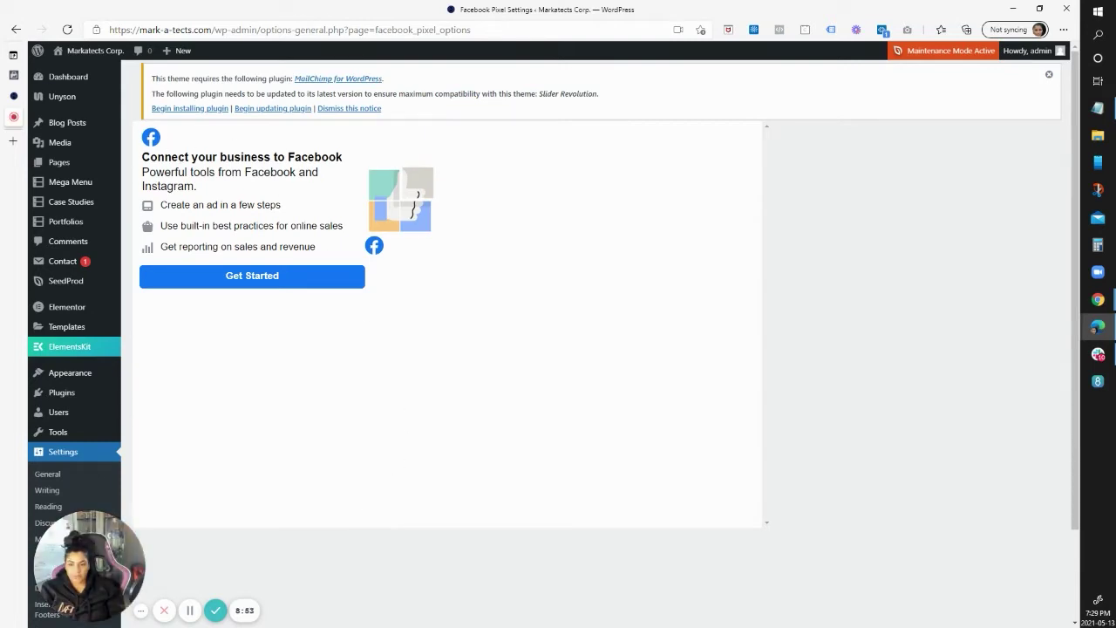
# - Connect the business to Facebook through the login popup and finish linking the site
pyautogui.click(236, 277)
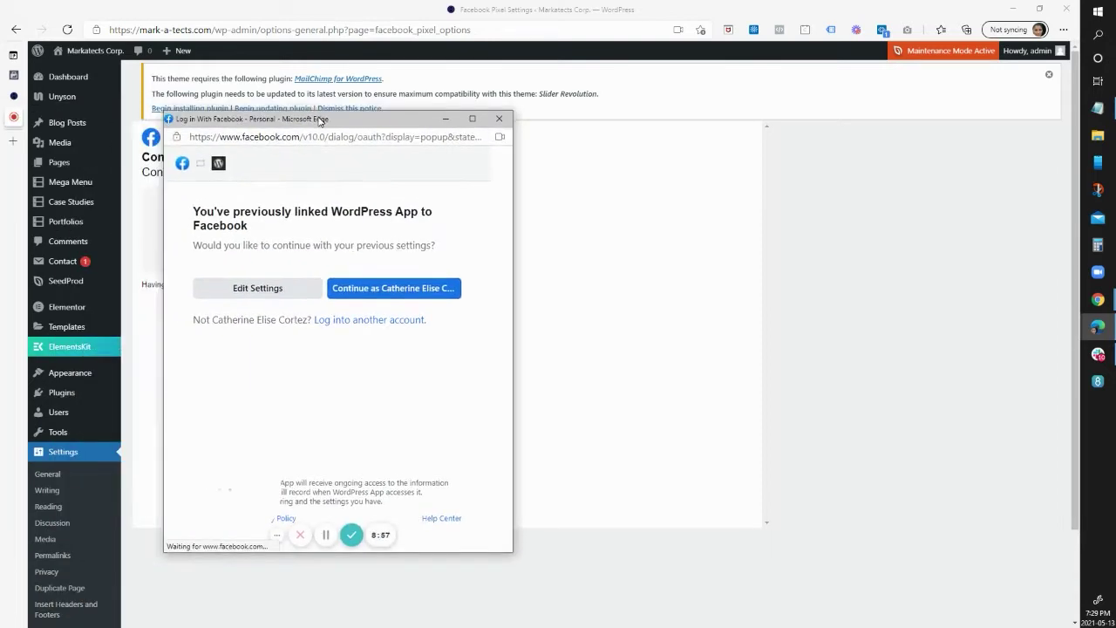
pyautogui.moveTo(329, 137); pyautogui.dragTo(541, 94)
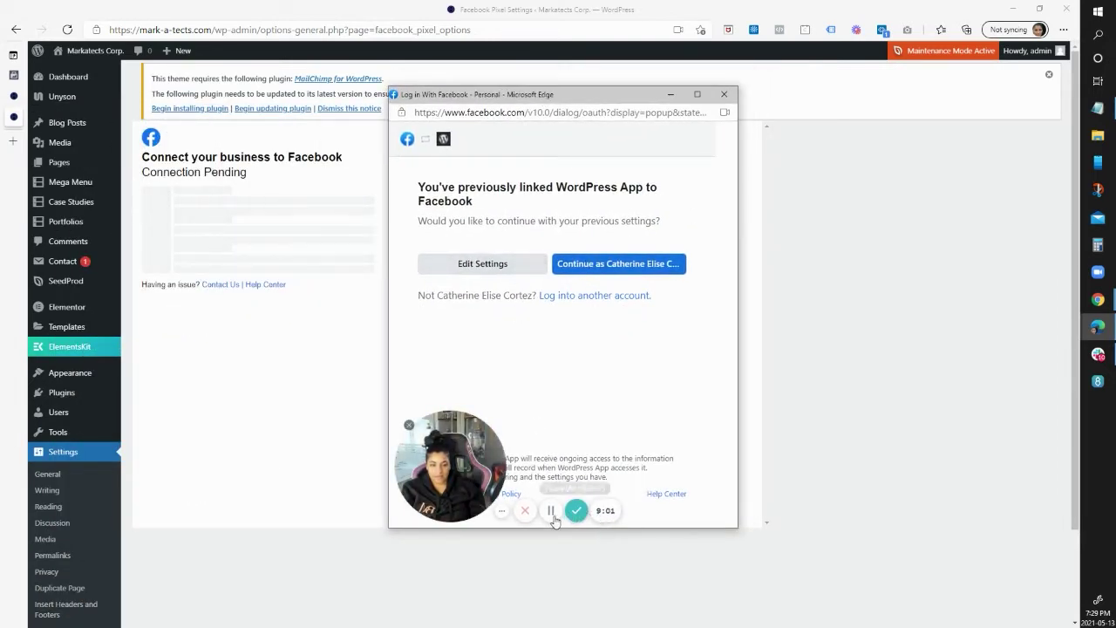
pyautogui.click(550, 512)
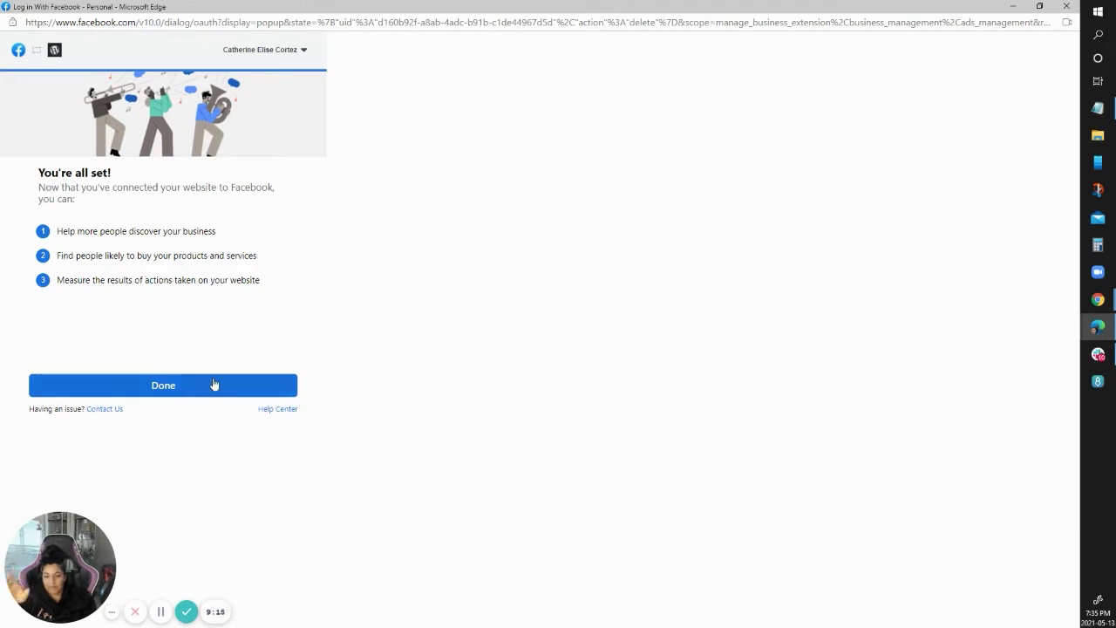
pyautogui.click(180, 386)
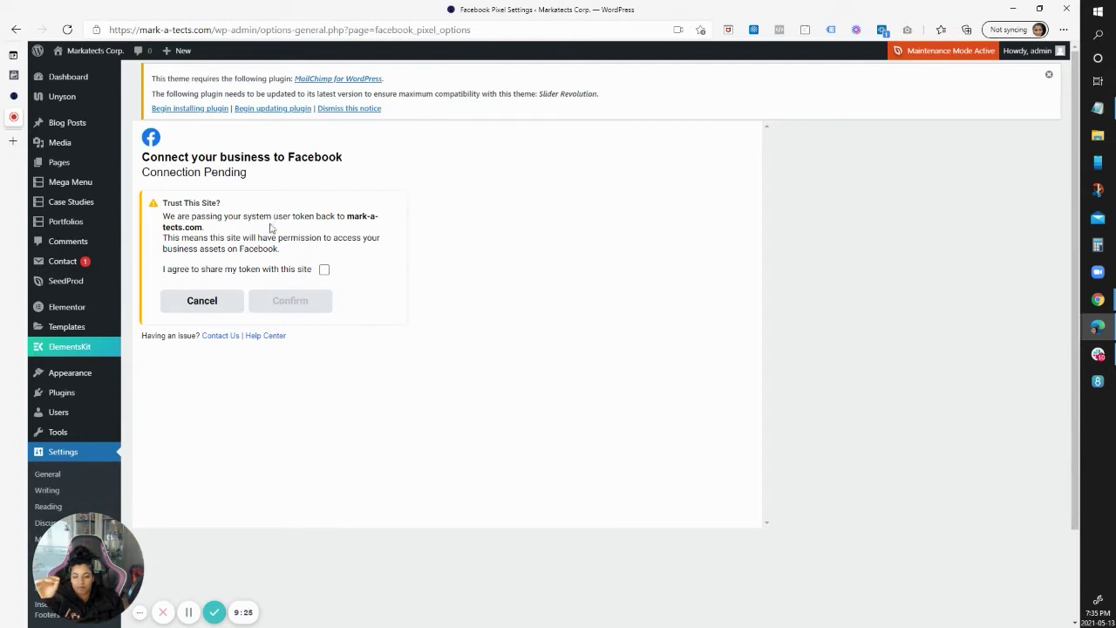
# - Agree to share the token with this site, confirm, and expand Connection Settings
pyautogui.click(324, 270)
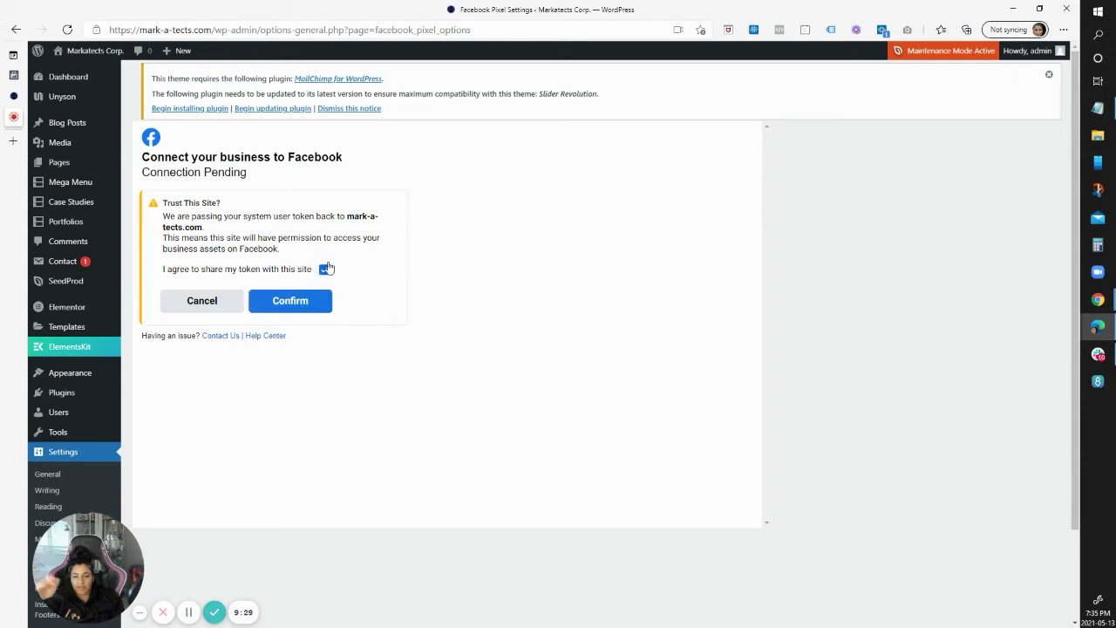
pyautogui.click(298, 301)
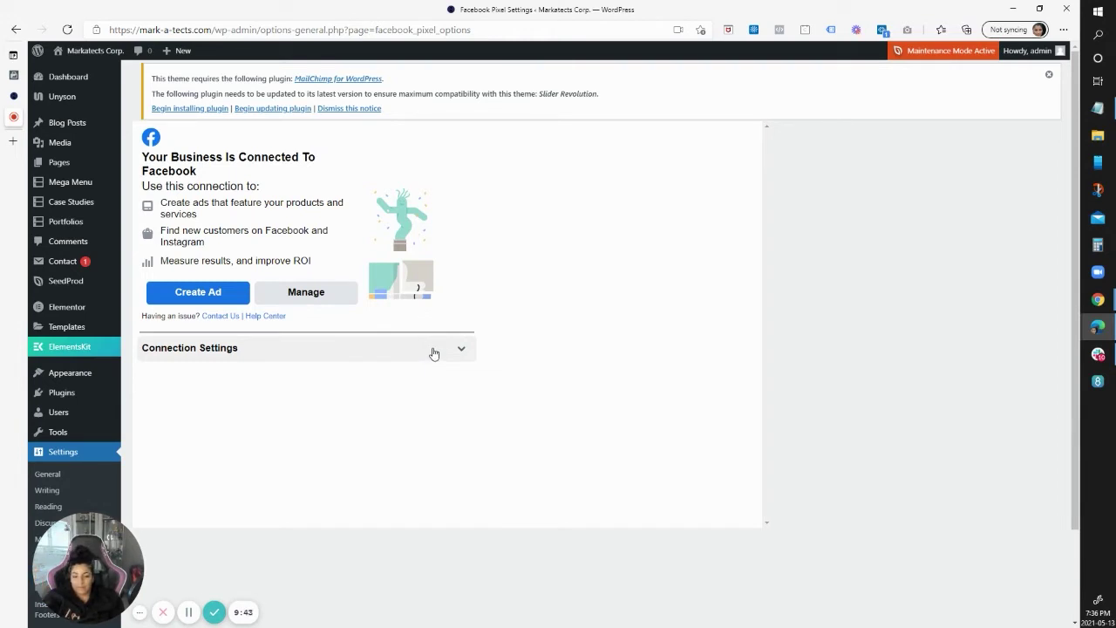
pyautogui.click(460, 355)
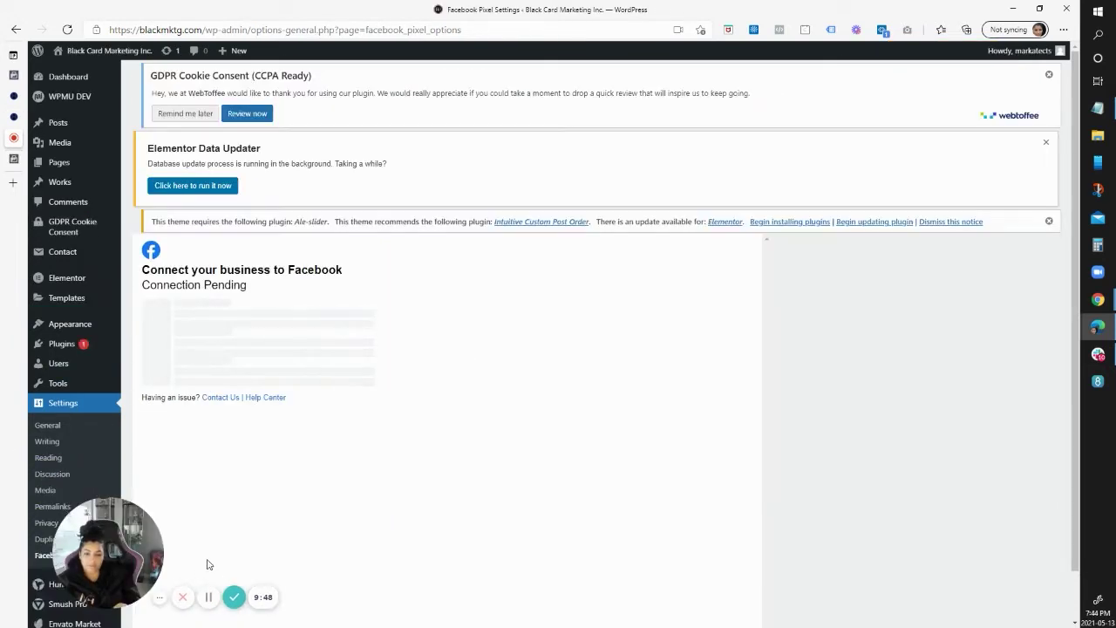
# - Open the Plugins list, closing the accidentally opened cookie consent plugin review page
pyautogui.scroll(-1, 118, 310)
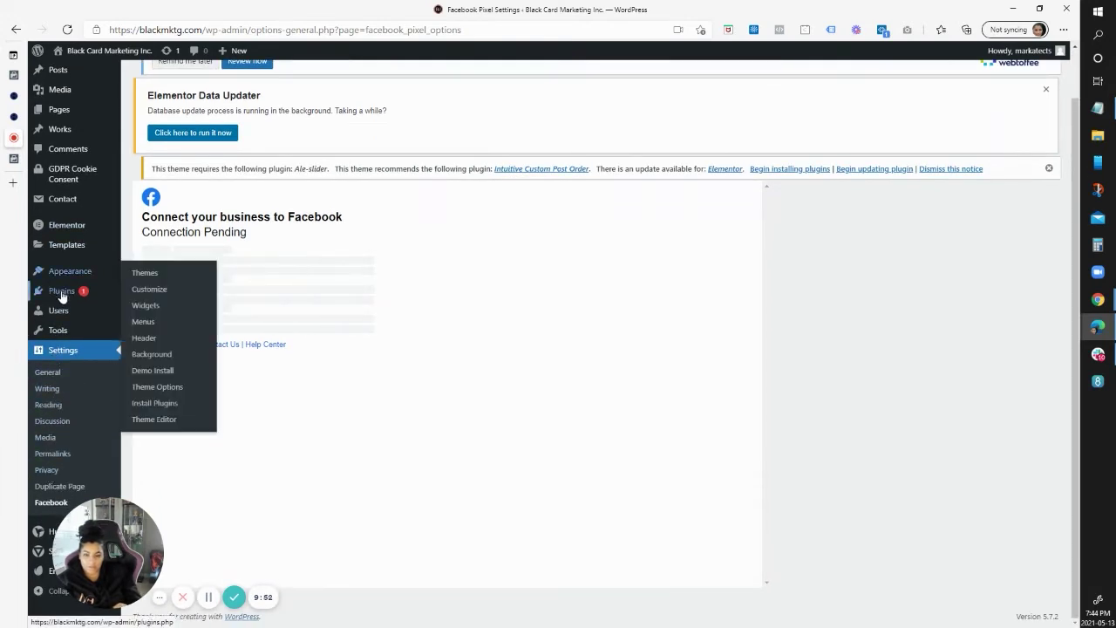
pyautogui.moveTo(63, 314)
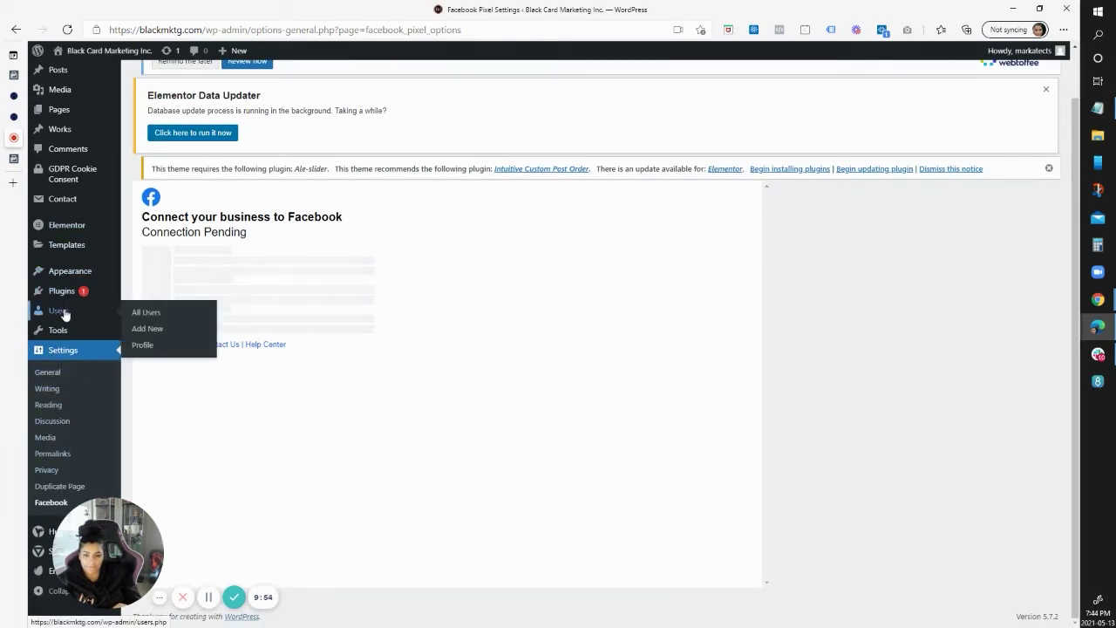
pyautogui.click(65, 292)
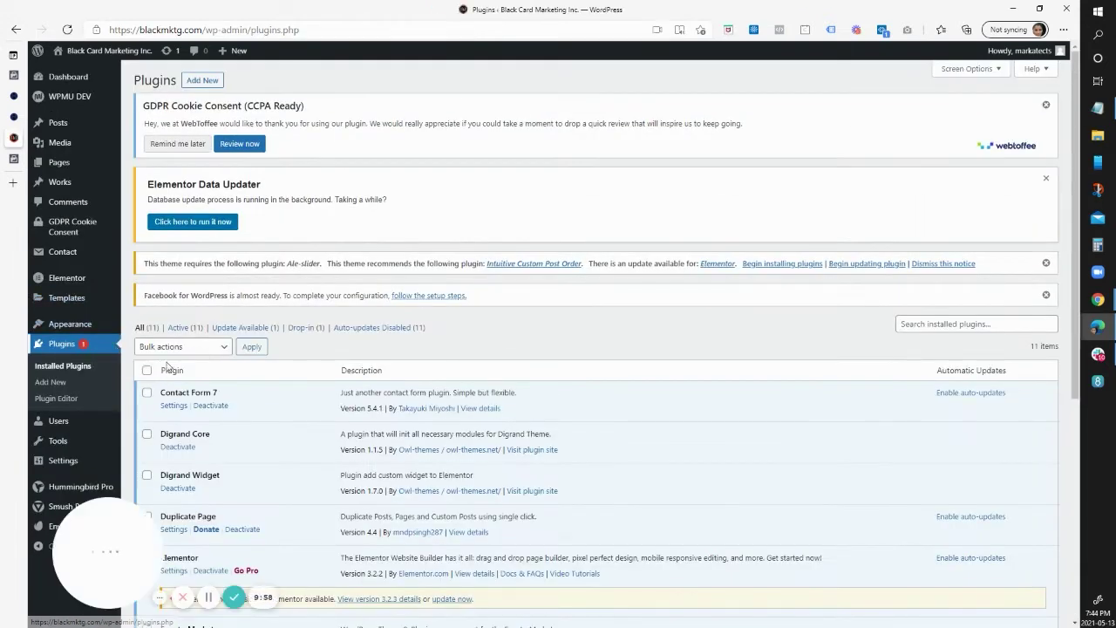
pyautogui.click(907, 324)
pyautogui.click(240, 144)
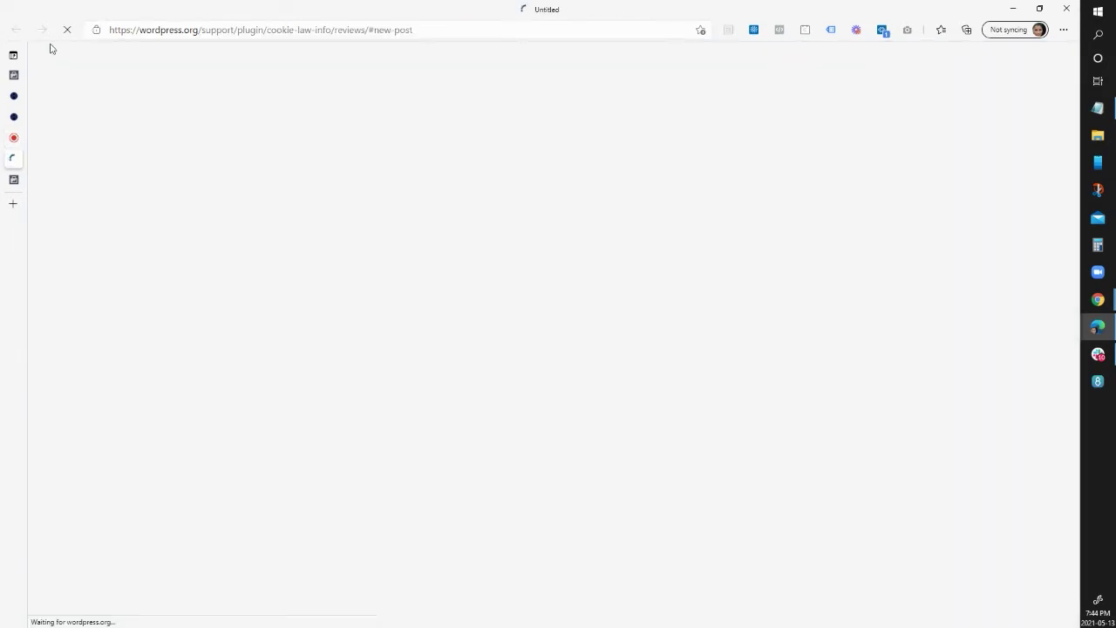
pyautogui.click(135, 159)
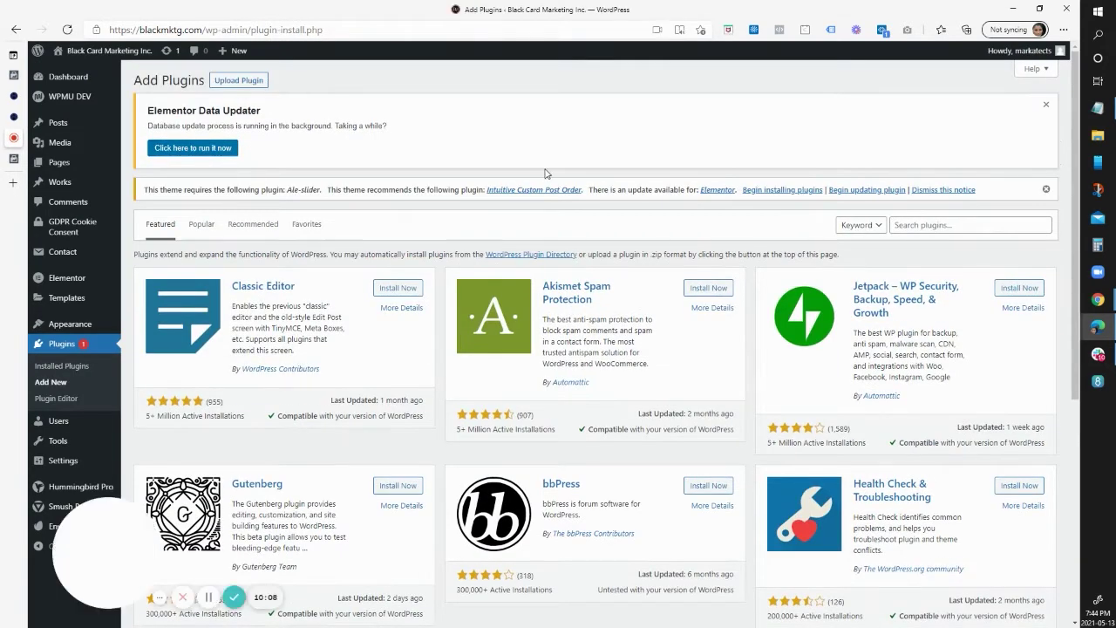
# - Search the plugin directory for 'pixel your site', then install and activate PixelYourSite
pyautogui.click(917, 226)
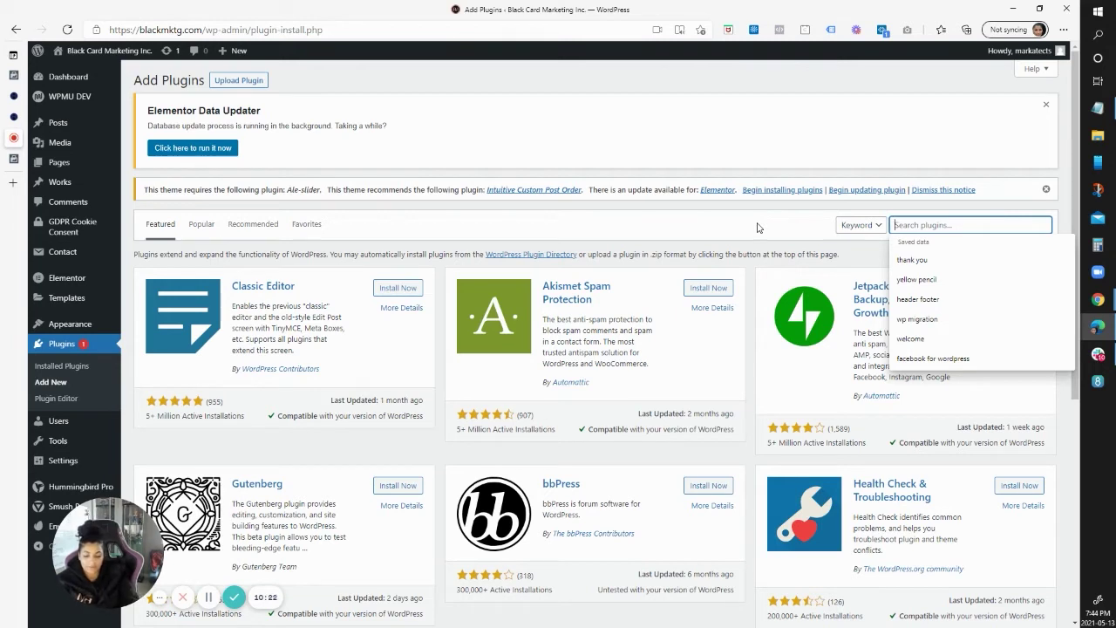
pyautogui.write('pixel your site')
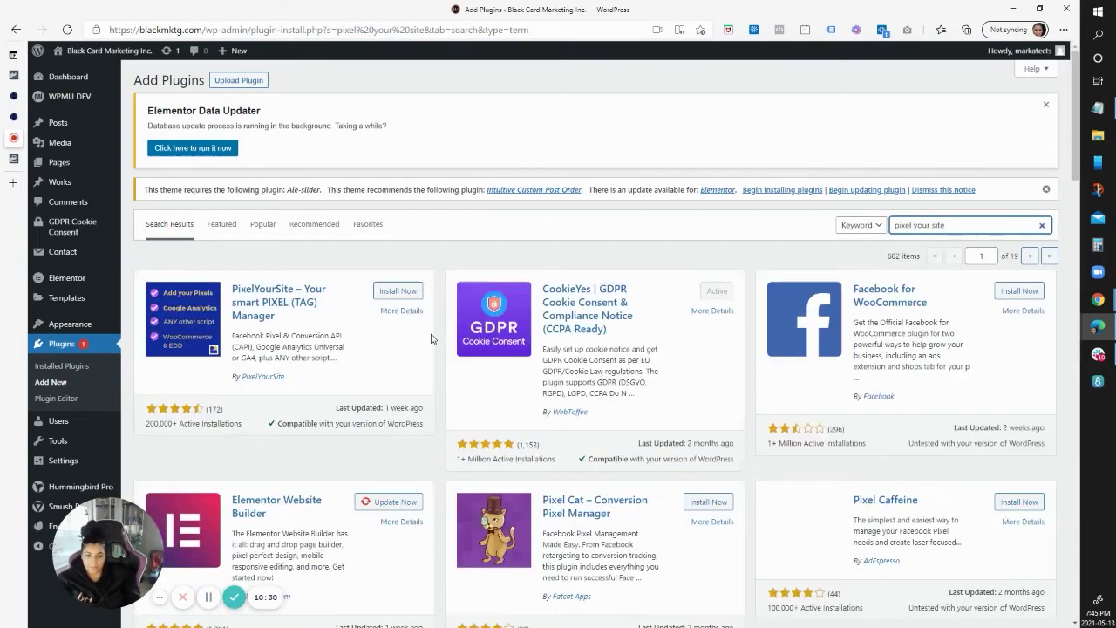
pyautogui.click(397, 291)
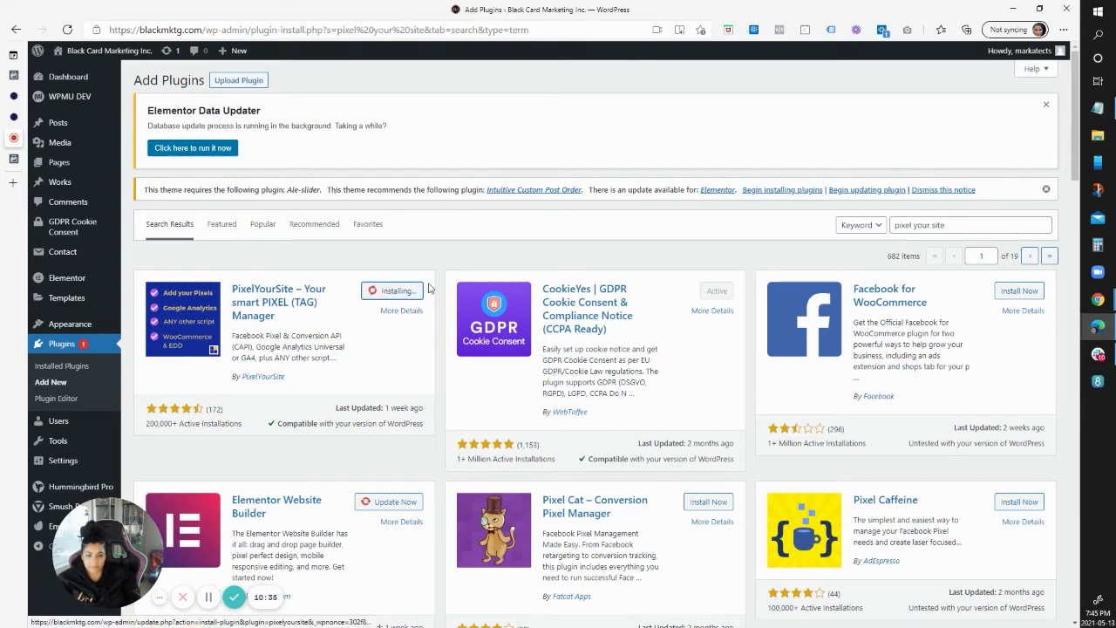
pyautogui.click(209, 597)
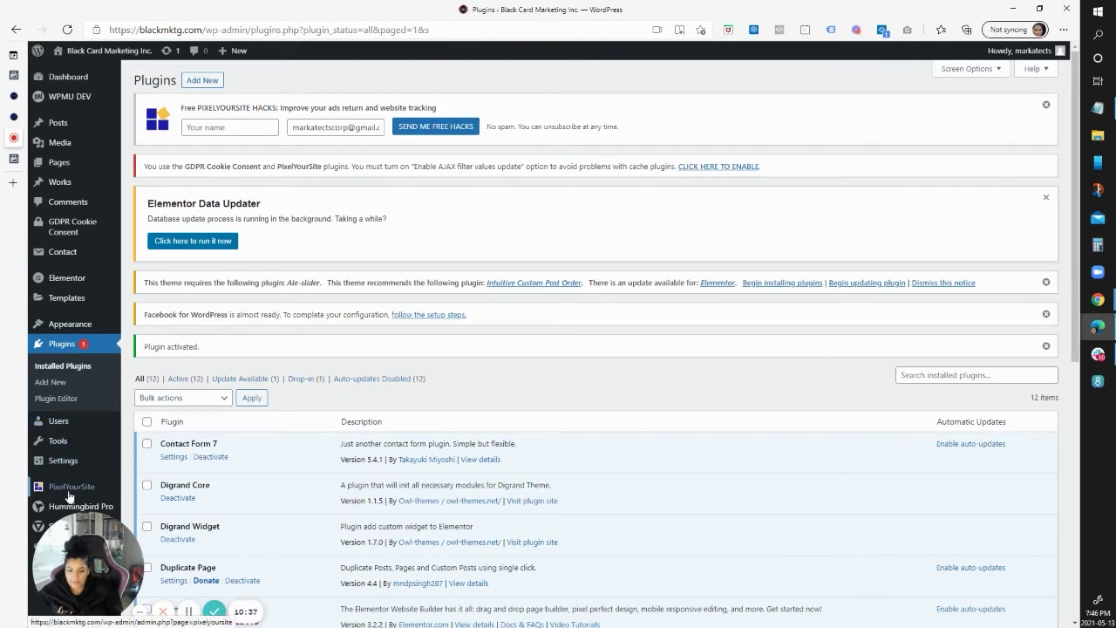
# - Look over PixelYourSite's Facebook pixel settings, then return to Facebook Events Manager
pyautogui.click(64, 495)
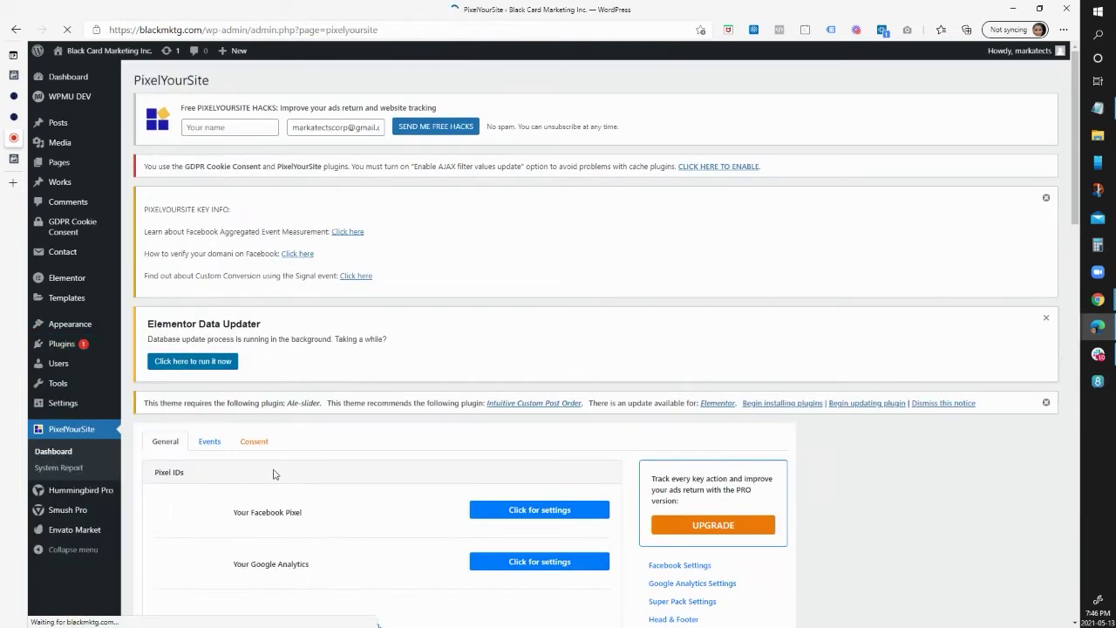
pyautogui.scroll(-2, 366, 454)
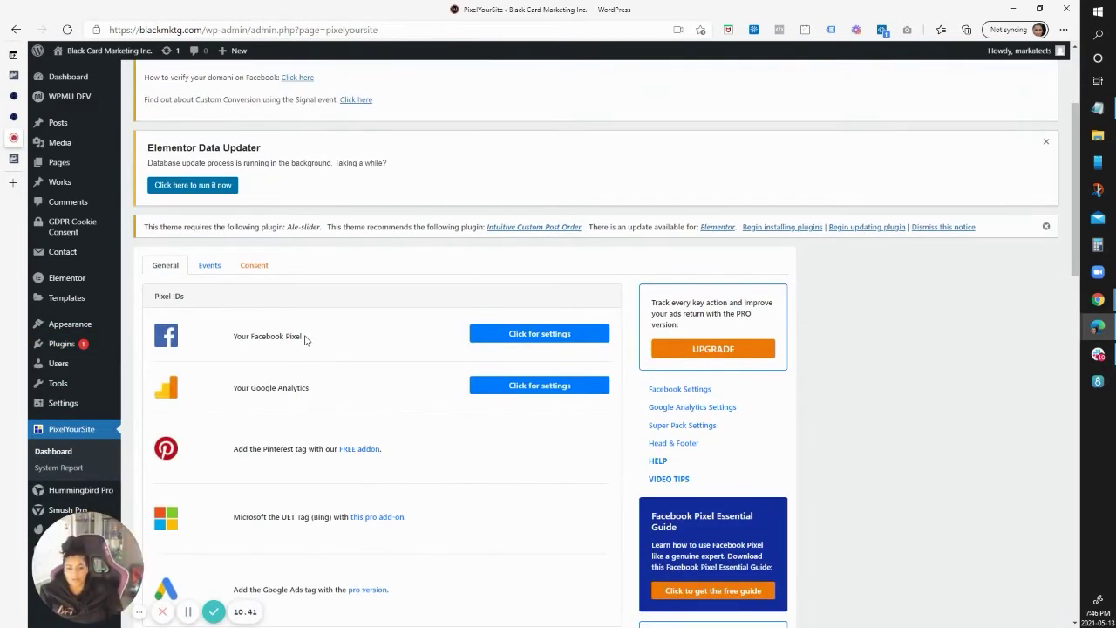
pyautogui.click(503, 338)
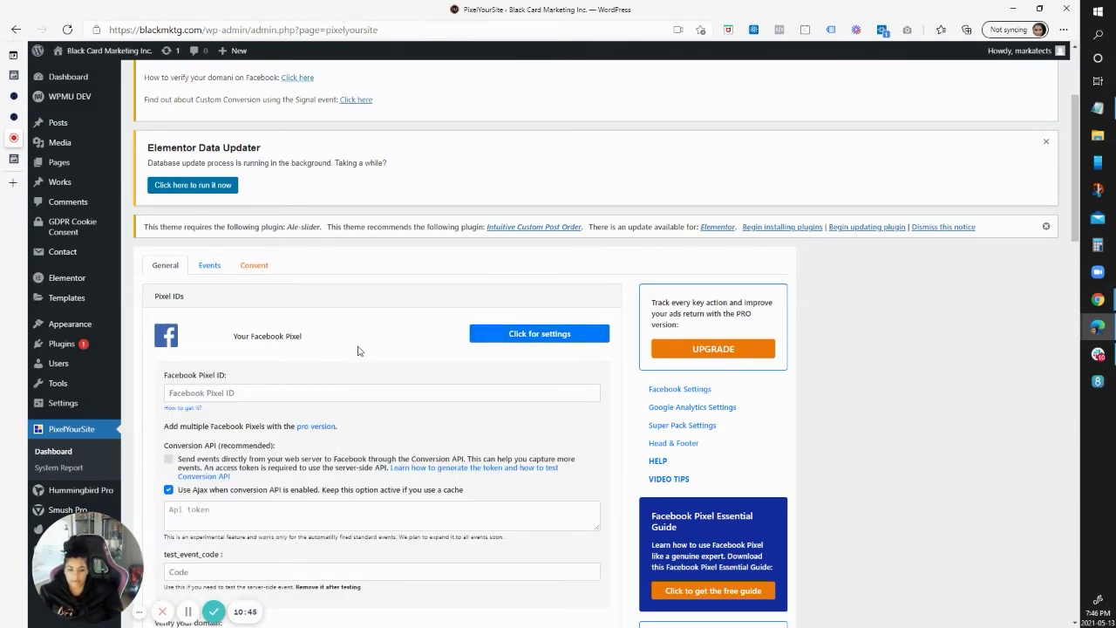
pyautogui.scroll(-1, 358, 350)
pyautogui.scroll(-1, 179, 314)
pyautogui.scroll(1, 201, 221)
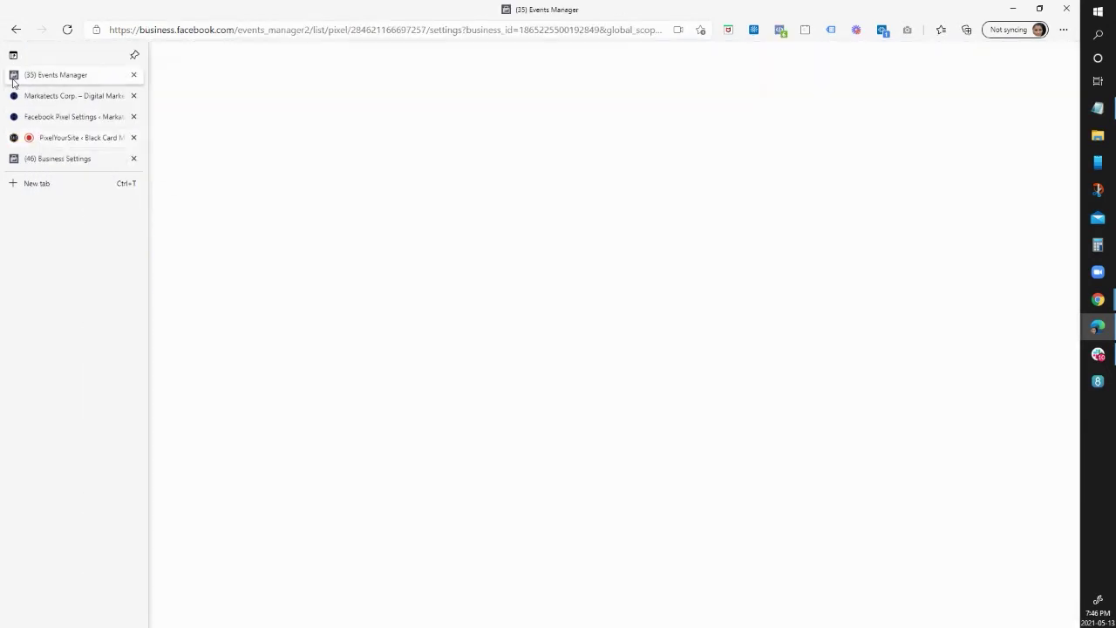
pyautogui.click(13, 78)
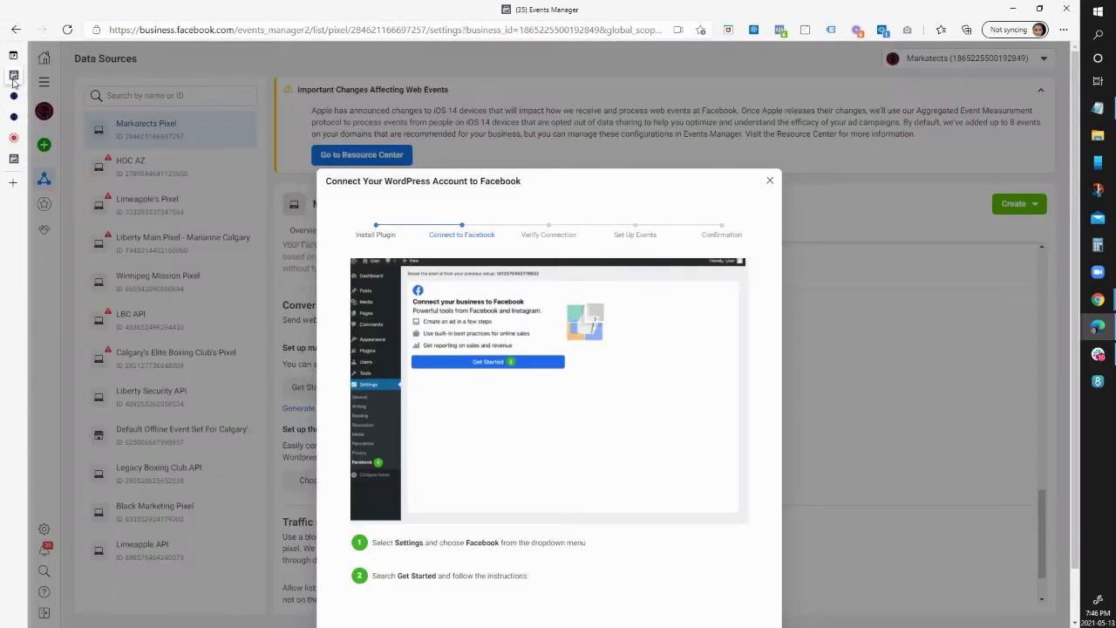
# - Dismiss the Connect WordPress guide and pick the Blackmktg ad account from See More Ad Accounts
pyautogui.click(769, 183)
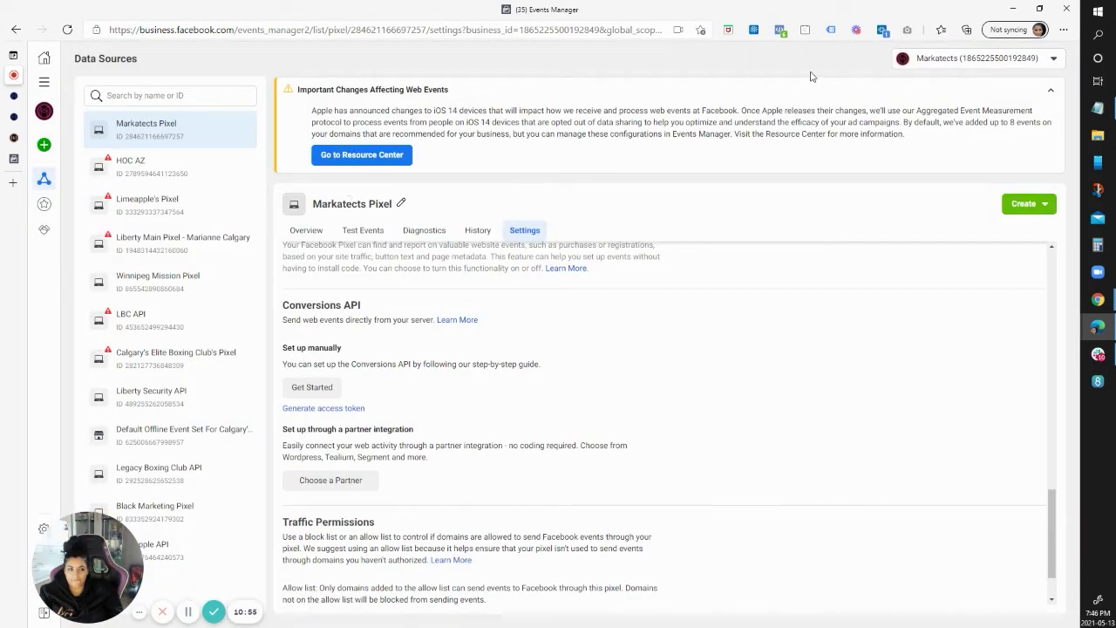
pyautogui.click(923, 63)
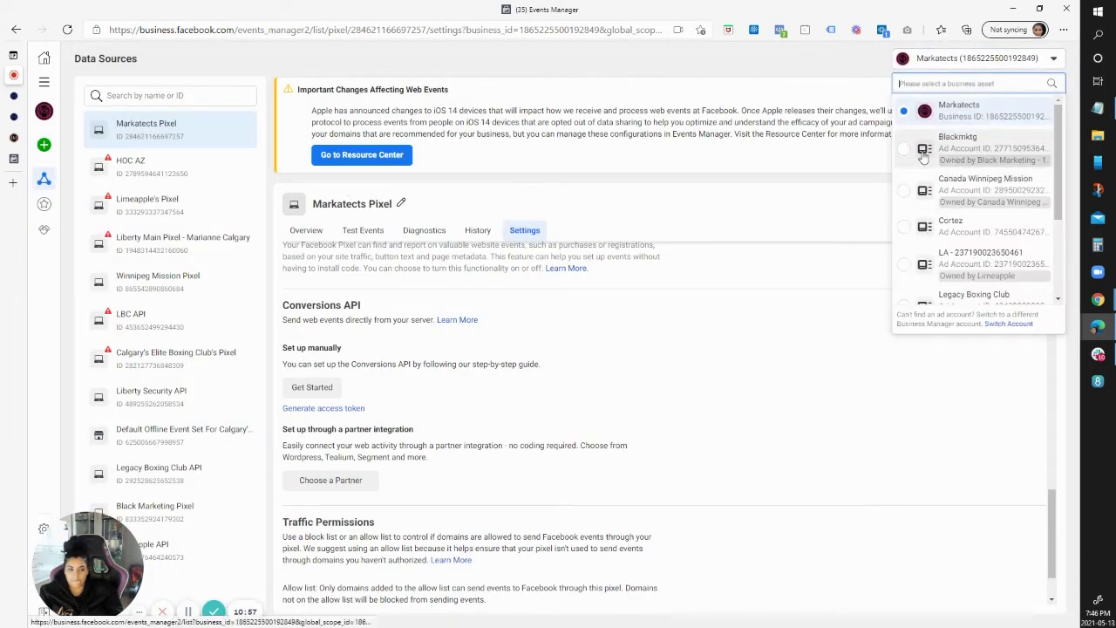
pyautogui.scroll(-2, 954, 164)
pyautogui.scroll(2, 954, 165)
pyautogui.scroll(-1, 970, 187)
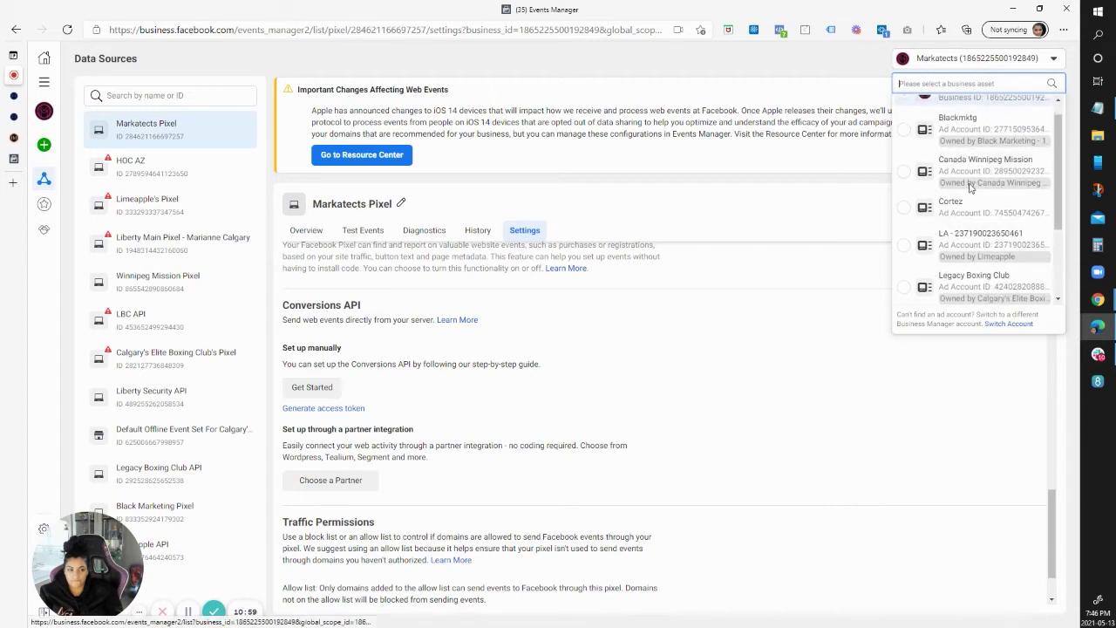
pyautogui.scroll(-3, 970, 188)
pyautogui.click(1010, 293)
pyautogui.scroll(-3, 1009, 262)
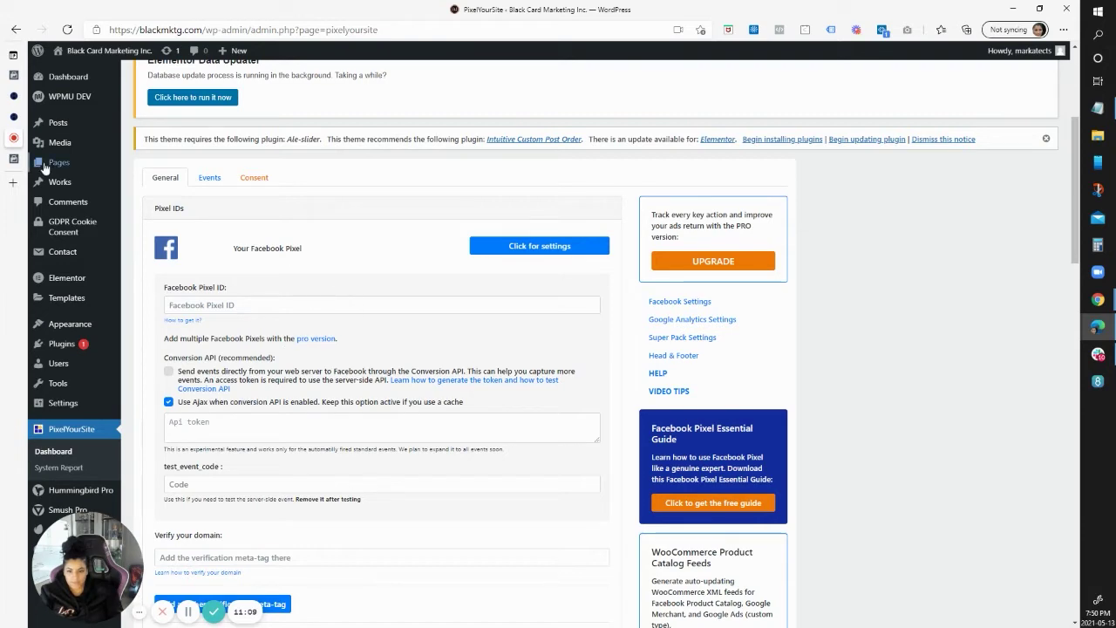
pyautogui.click(17, 77)
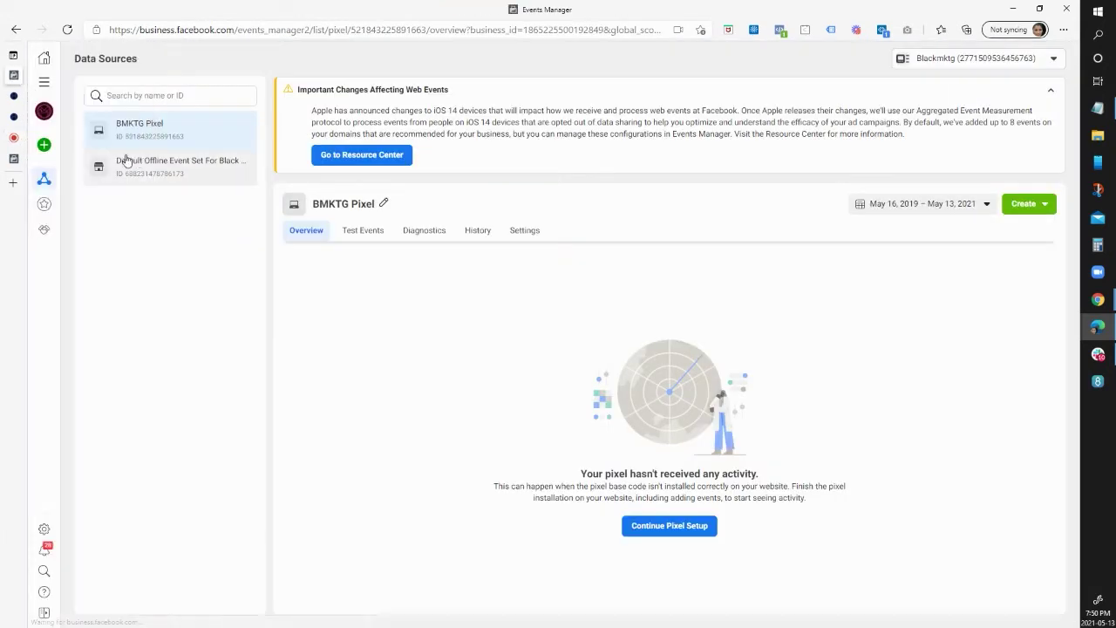
# - In the BMKTG Pixel settings, turn on Automatic Advanced Matching for all customer fields
pyautogui.click(530, 234)
pyautogui.scroll(-1, 551, 306)
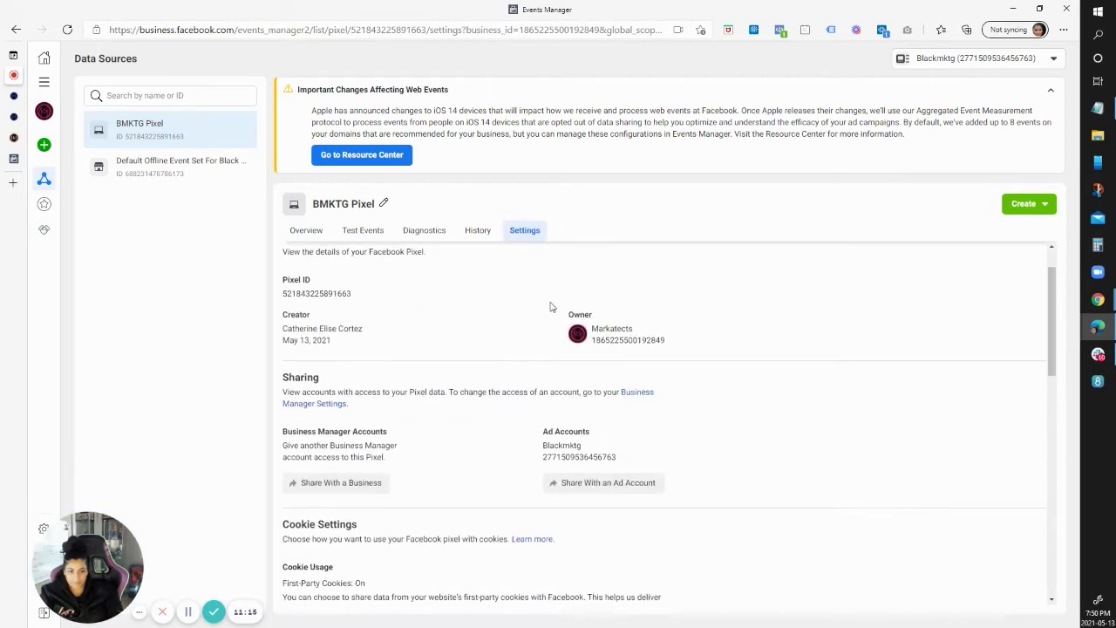
pyautogui.scroll(1, 388, 318)
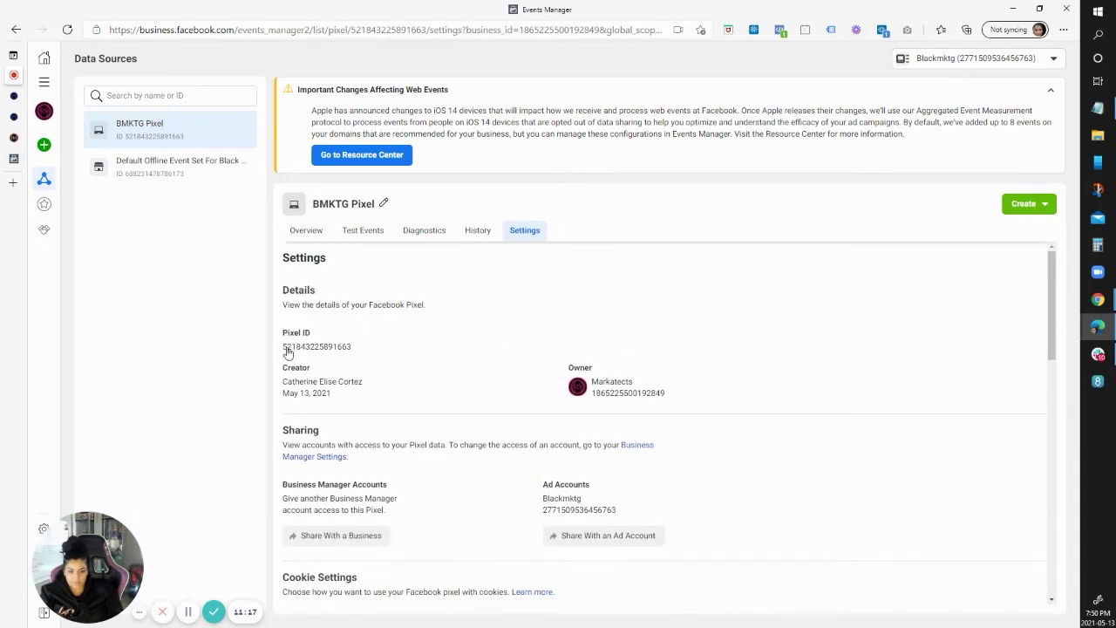
pyautogui.scroll(-4, 393, 351)
pyautogui.scroll(2, 429, 345)
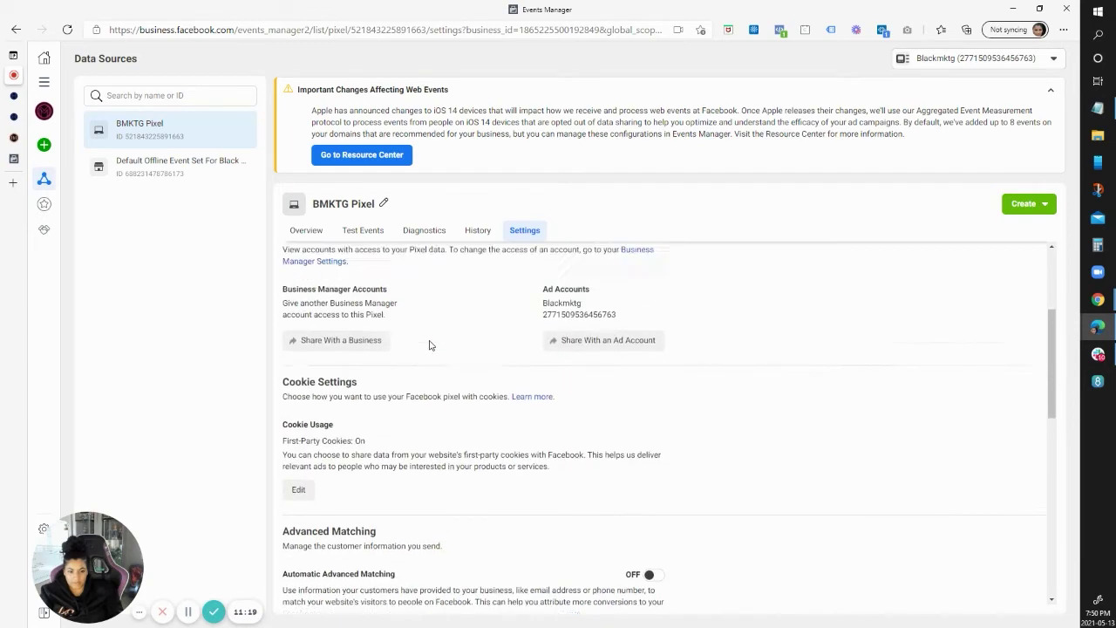
pyautogui.scroll(3, 462, 353)
pyautogui.scroll(-3, 532, 387)
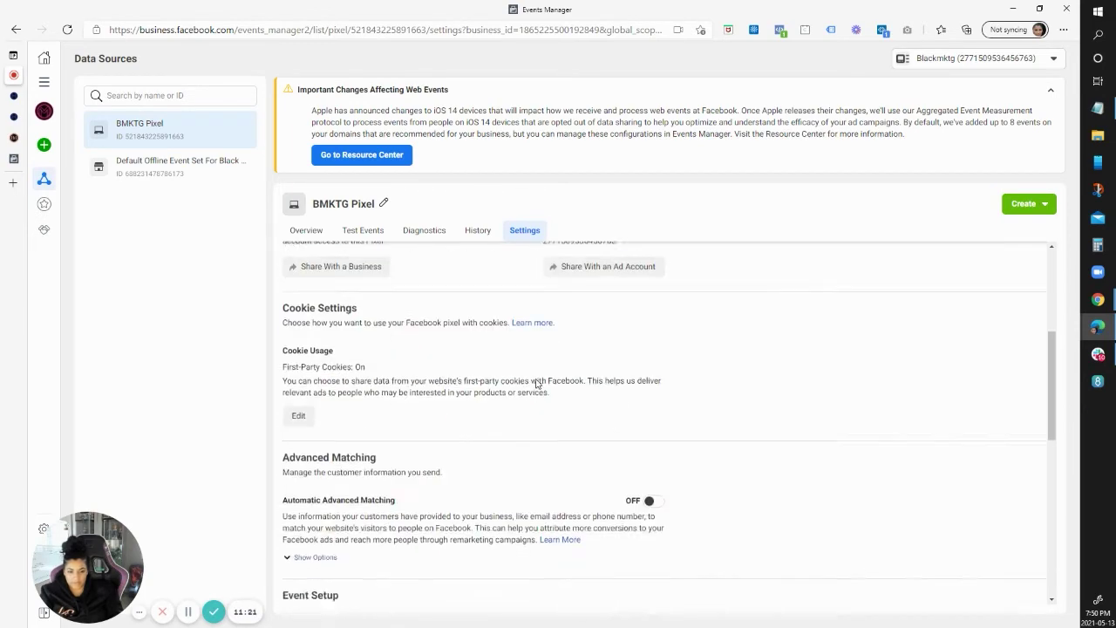
pyautogui.scroll(-2, 538, 384)
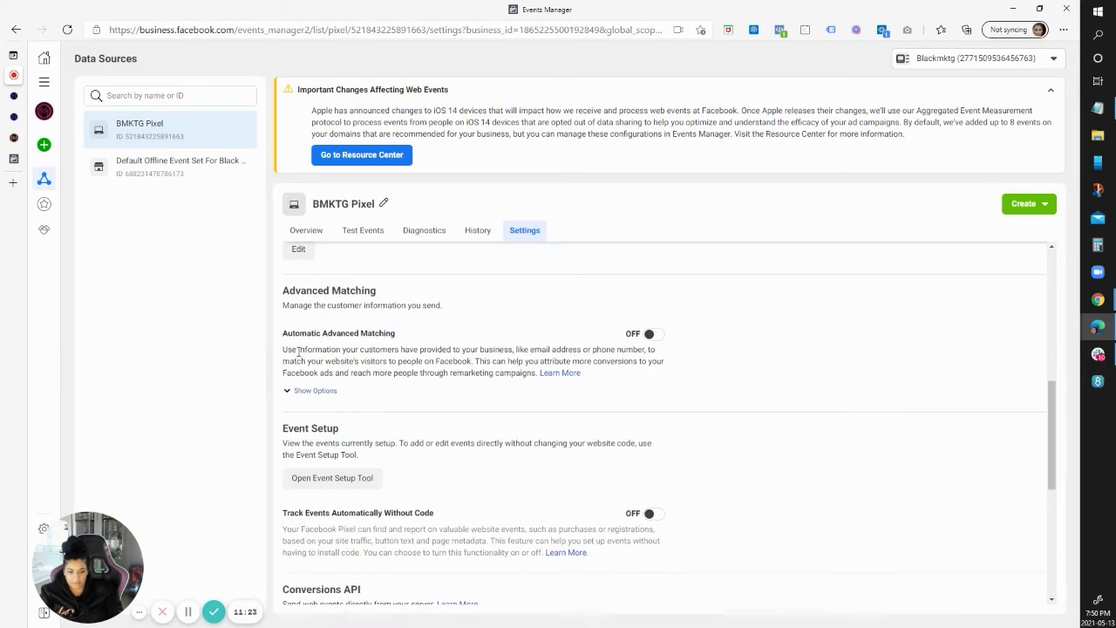
pyautogui.click(310, 391)
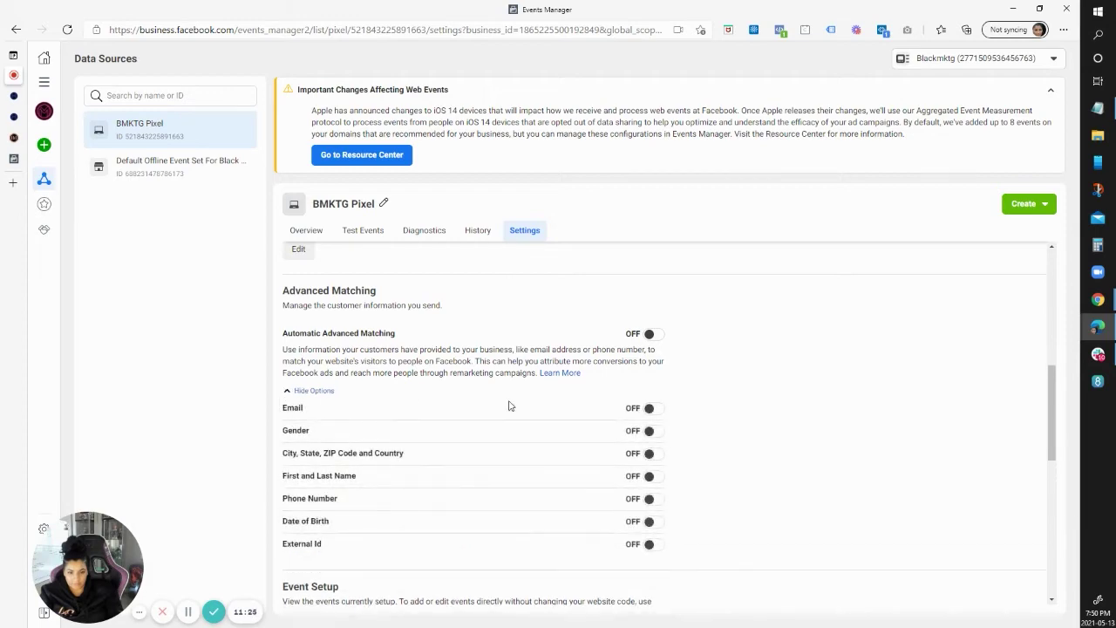
pyautogui.click(635, 336)
# - Enable Track Events Automatically and copy the BMKTG pixel ID
pyautogui.scroll(-3, 708, 392)
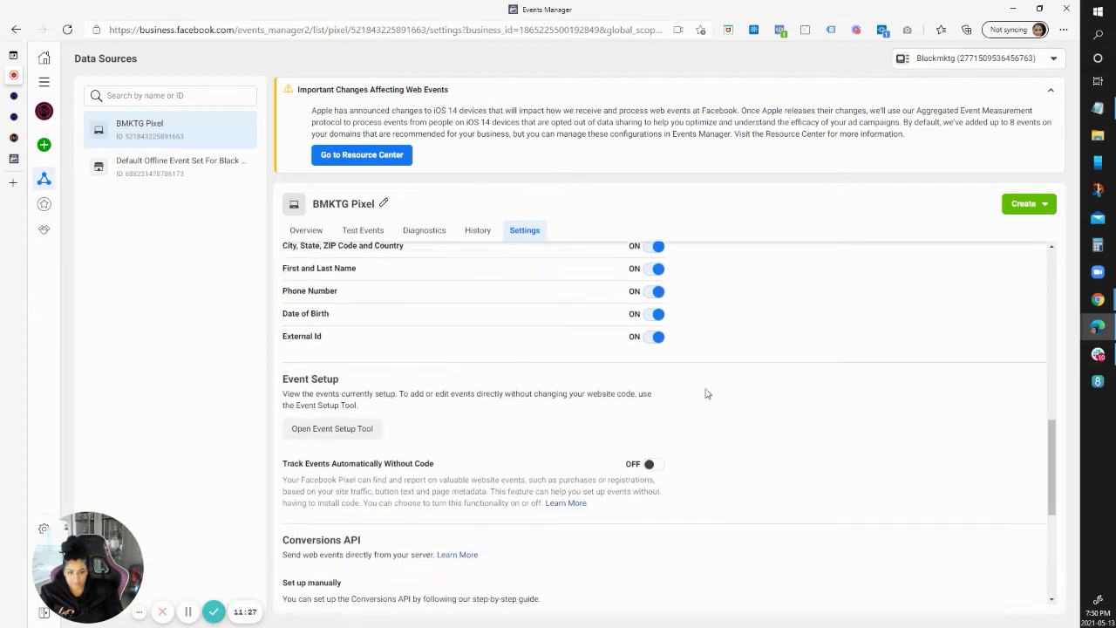
pyautogui.click(649, 454)
pyautogui.scroll(-4, 718, 406)
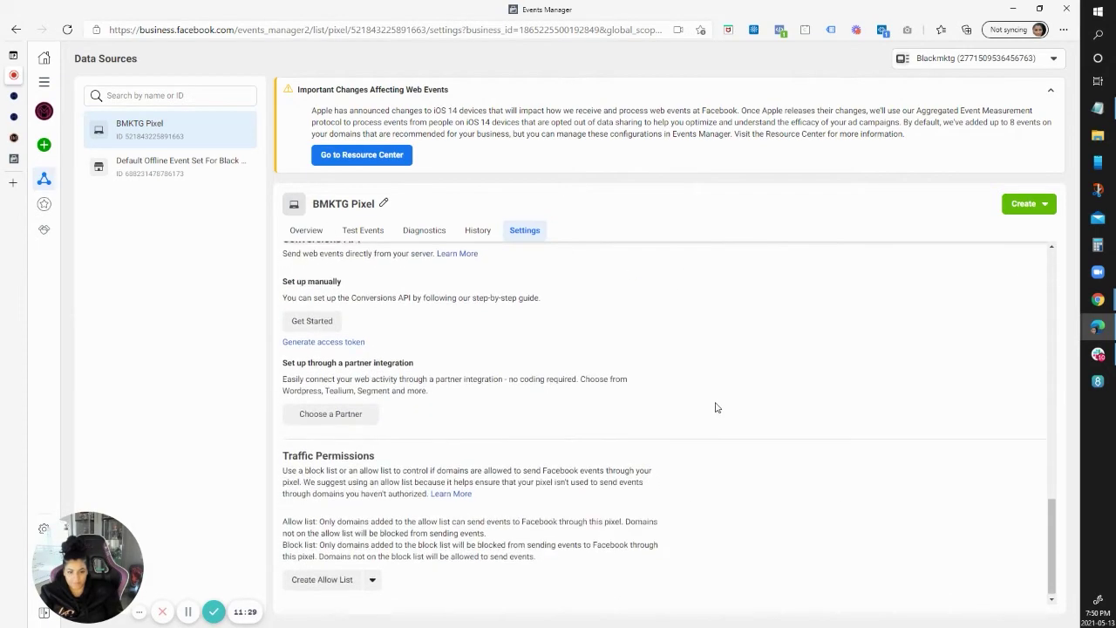
pyautogui.scroll(5, 716, 408)
pyautogui.scroll(5, 716, 407)
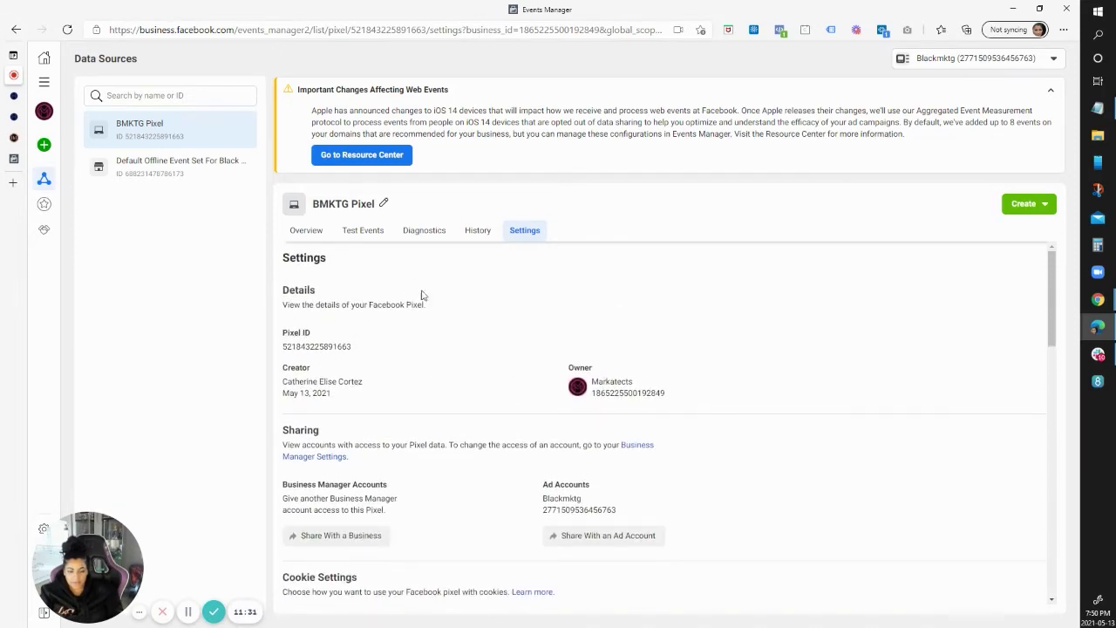
pyautogui.click(317, 352)
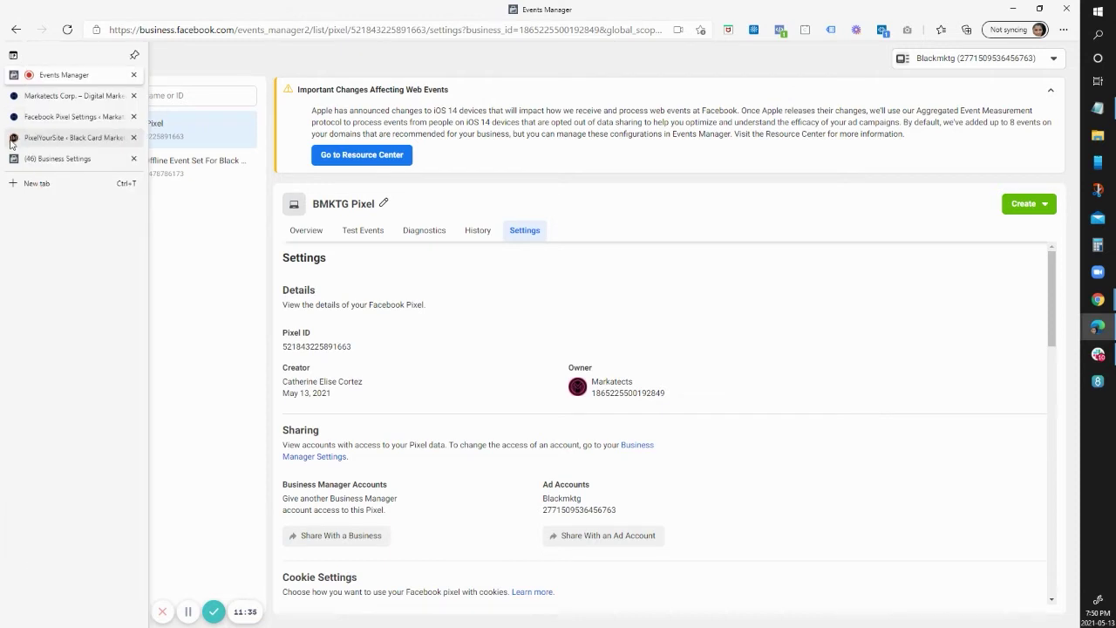
# - Paste the BMKTG pixel ID into PixelYourSite's Facebook Pixel ID field
pyautogui.click(19, 139)
pyautogui.click(251, 304)
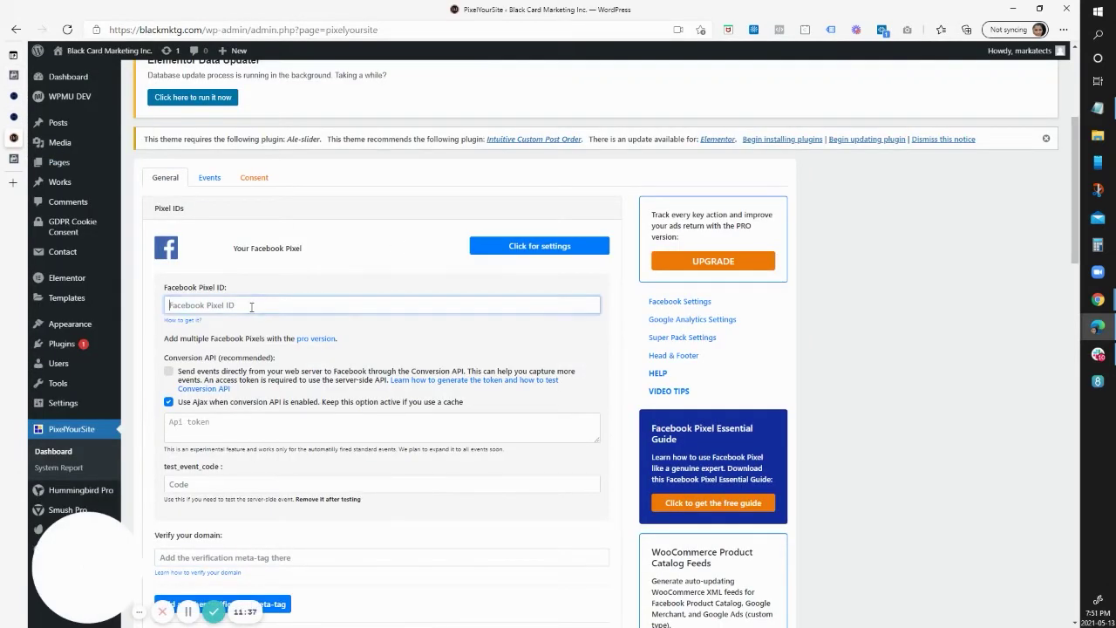
pyautogui.hotkey('ctrl', 'v')
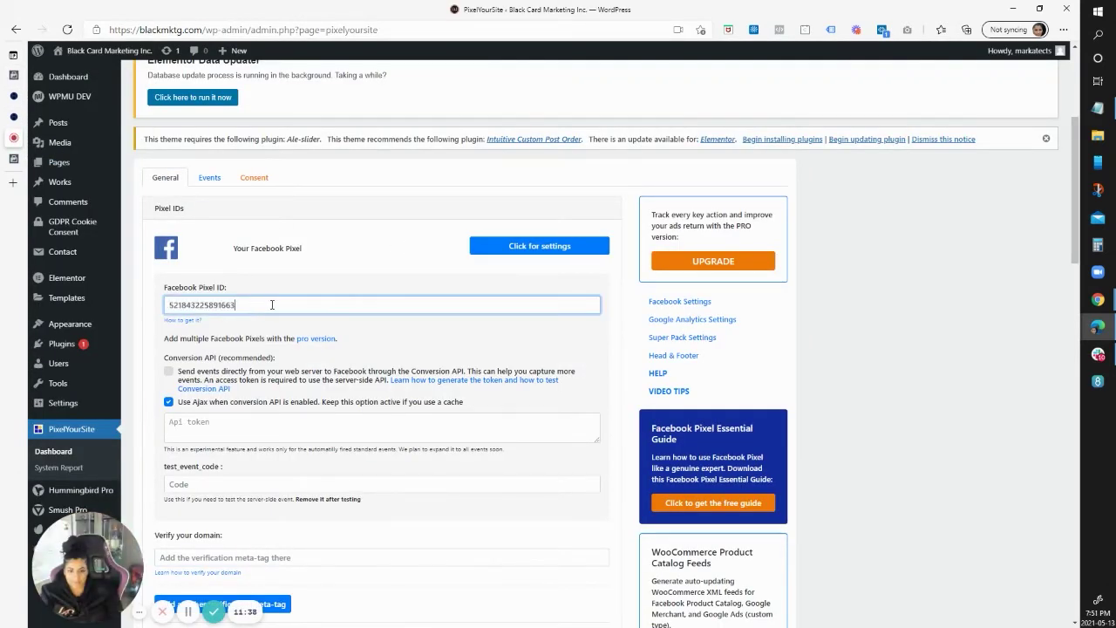
pyautogui.click(12, 81)
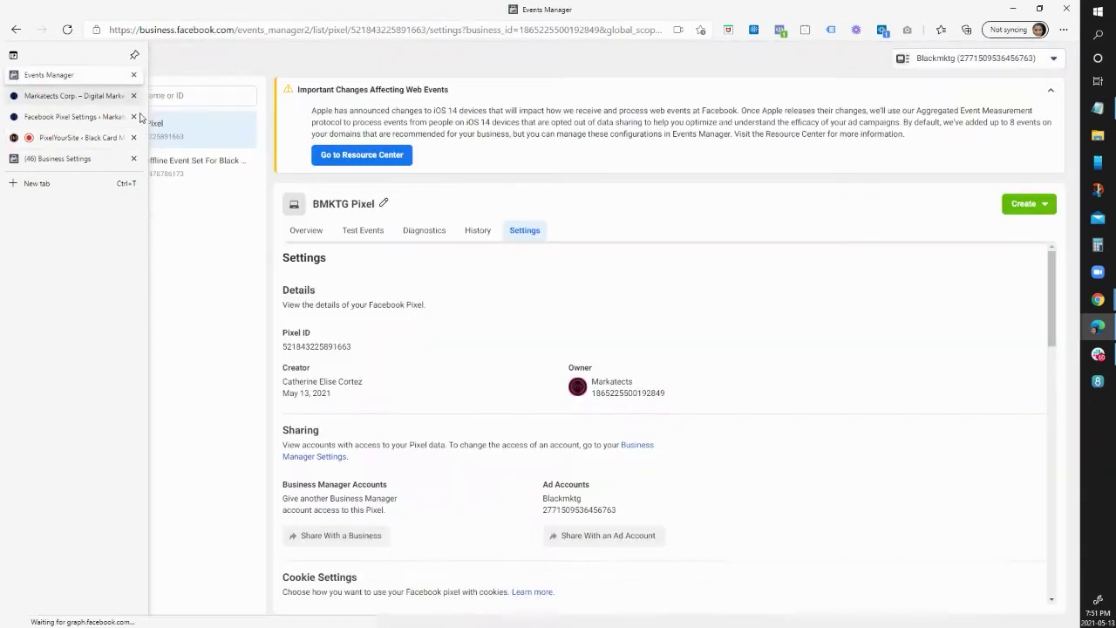
# - Generate a Conversions API access token in the BMKTG Pixel's settings
pyautogui.scroll(-5, 586, 280)
pyautogui.scroll(-6, 567, 331)
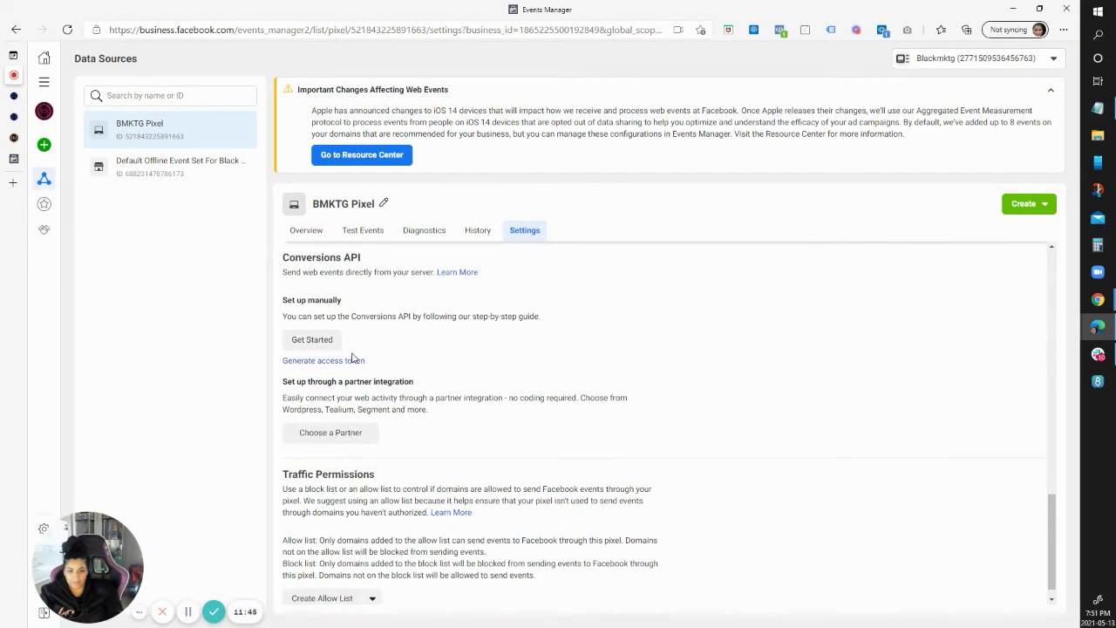
pyautogui.scroll(4, 362, 309)
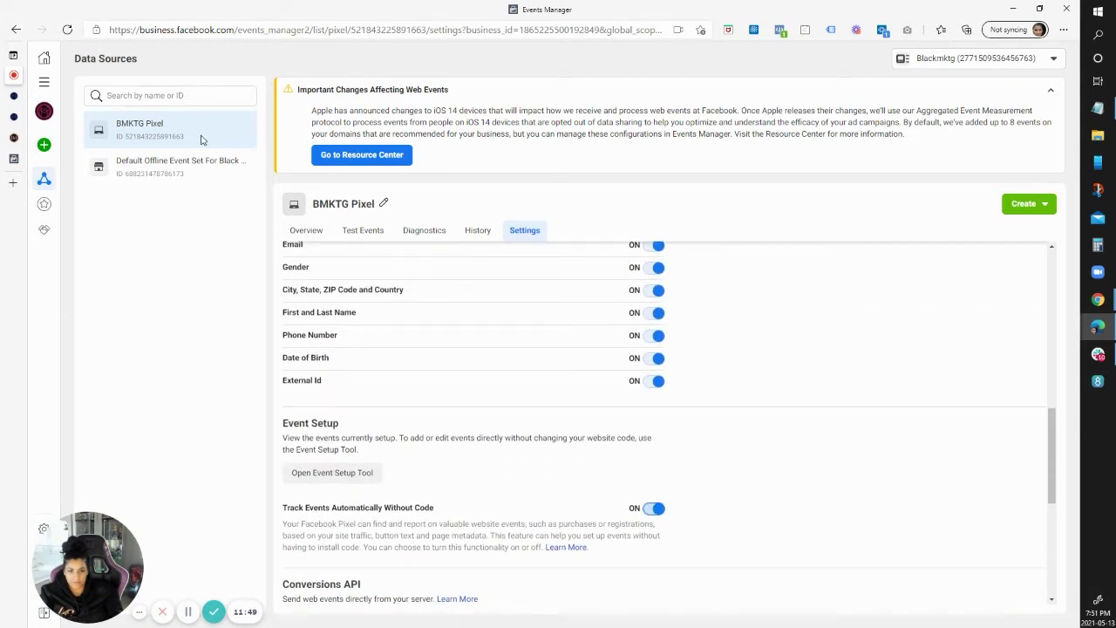
pyautogui.scroll(-4, 593, 301)
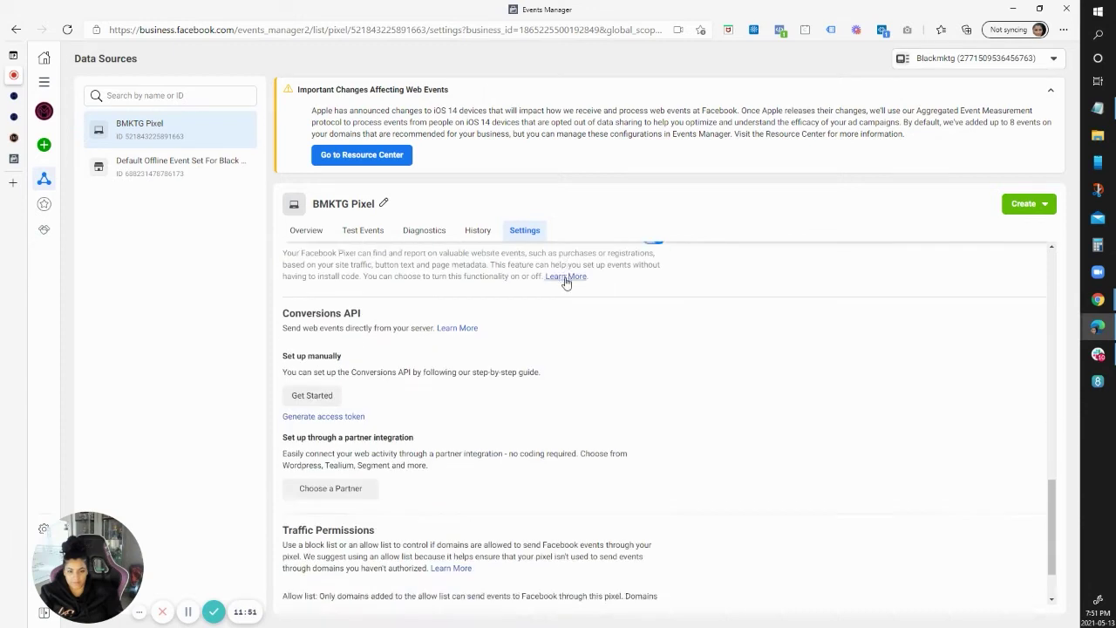
pyautogui.scroll(1, 291, 310)
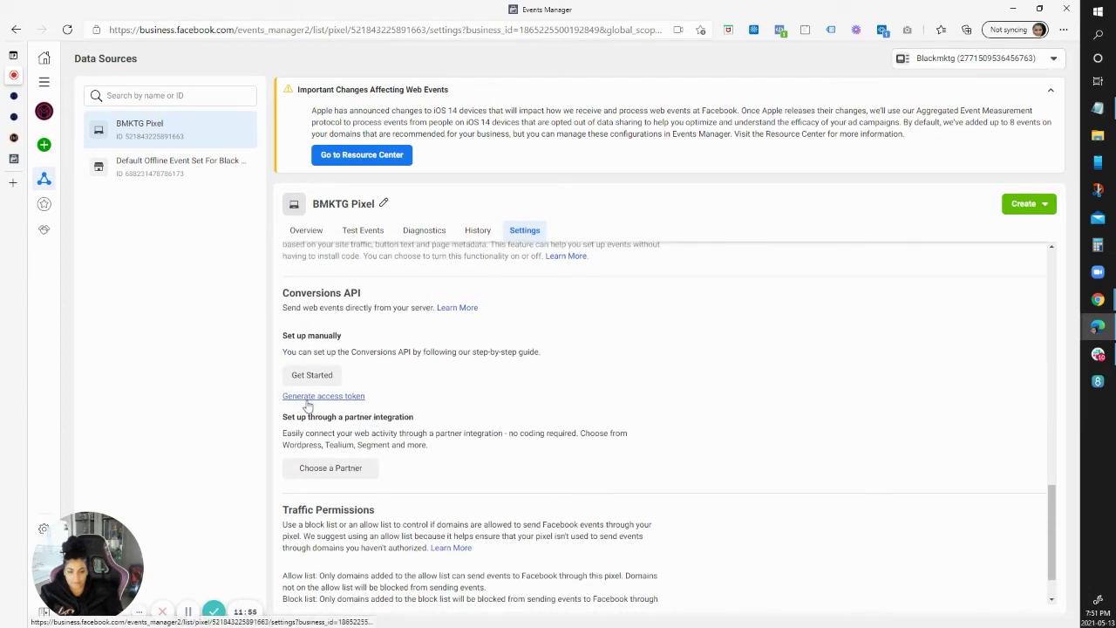
pyautogui.click(303, 405)
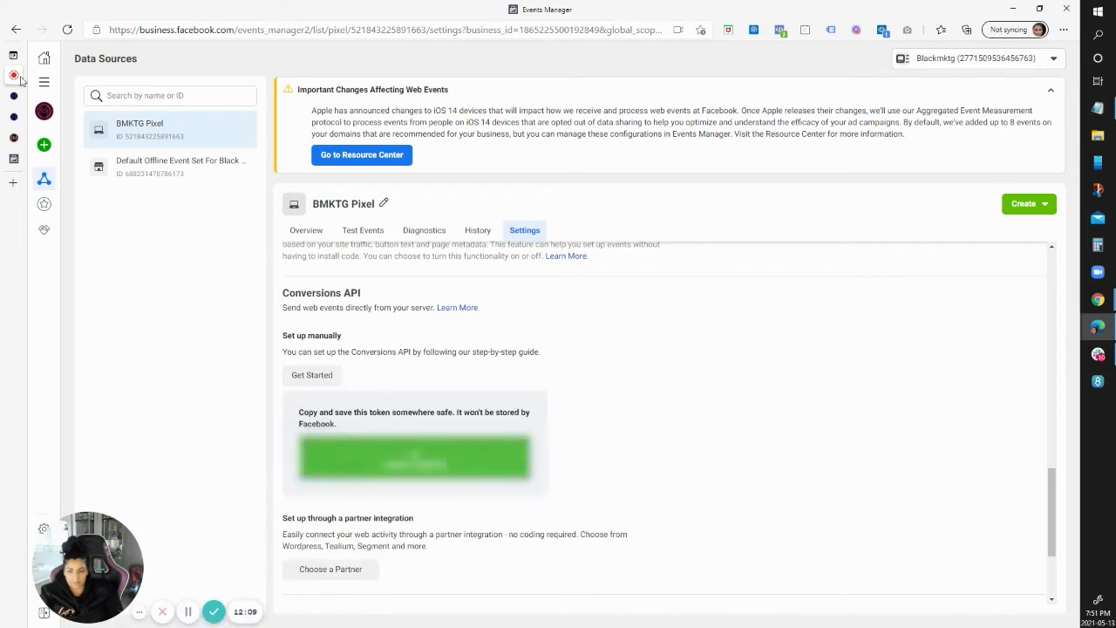
pyautogui.moveTo(20, 88)
pyautogui.click(26, 139)
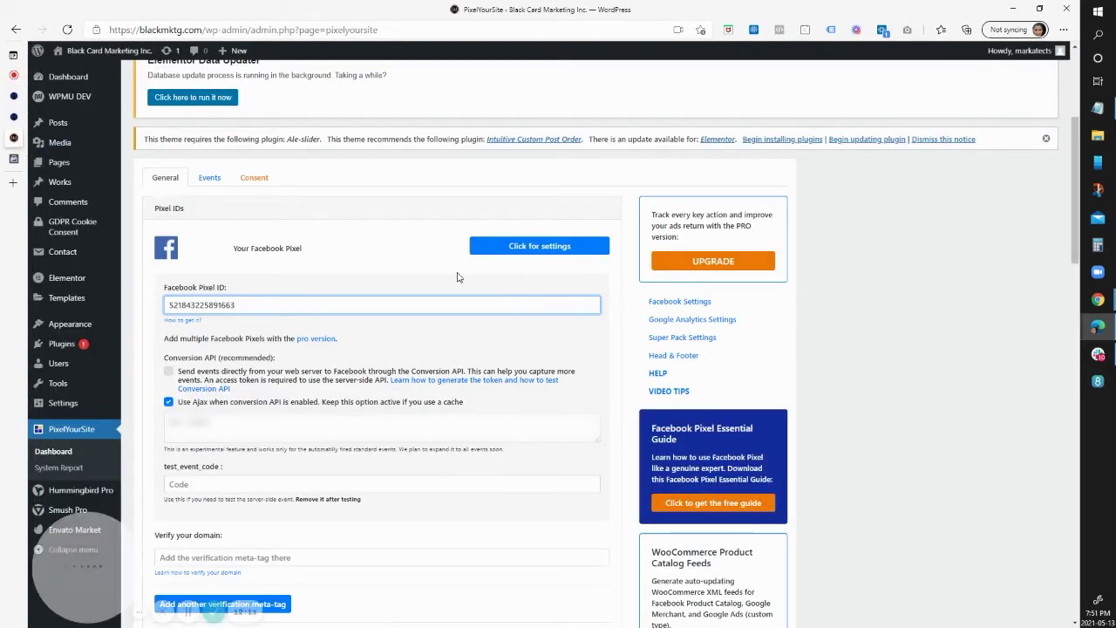
# - Paste the BMKTG access token into PixelYourSite's Conversion API token field
pyautogui.click(381, 428)
pyautogui.hotkey('ctrl', 'v')
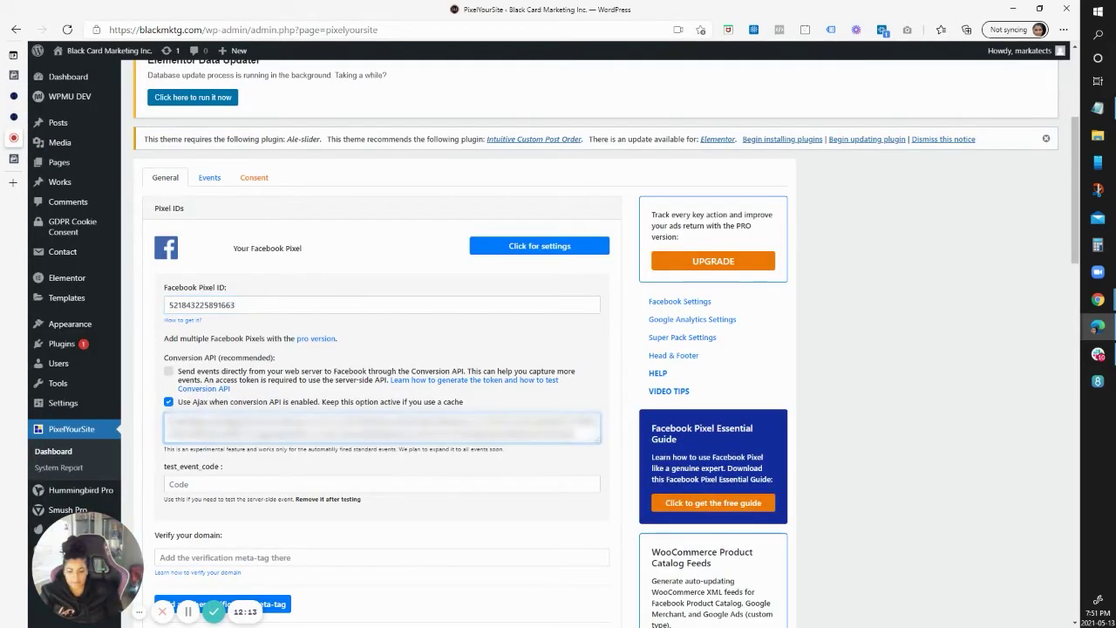
pyautogui.click(187, 583)
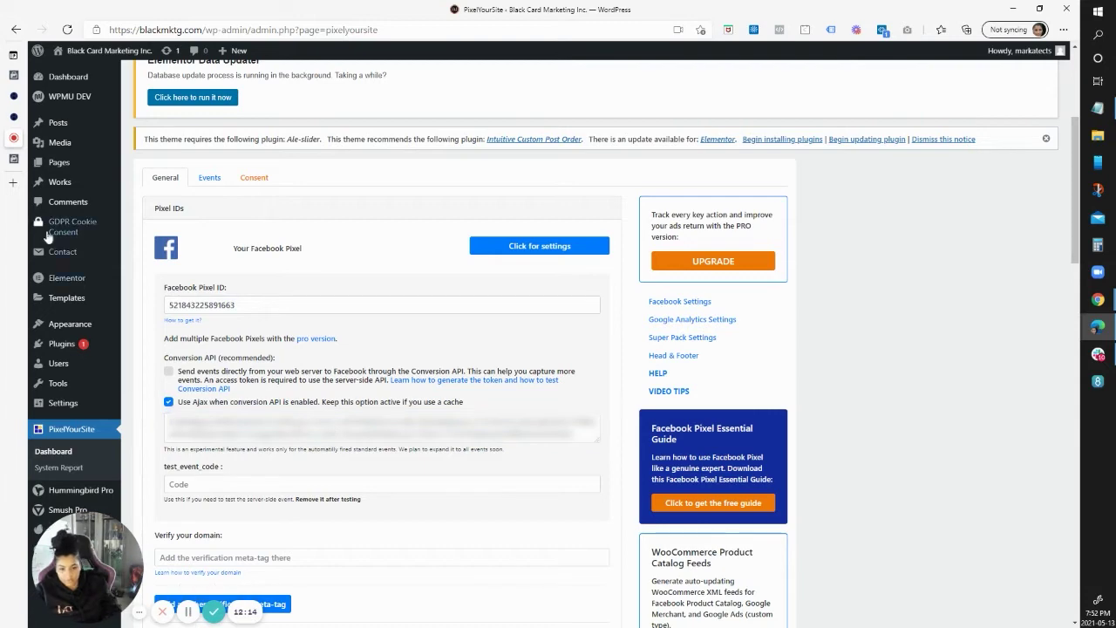
pyautogui.click(13, 75)
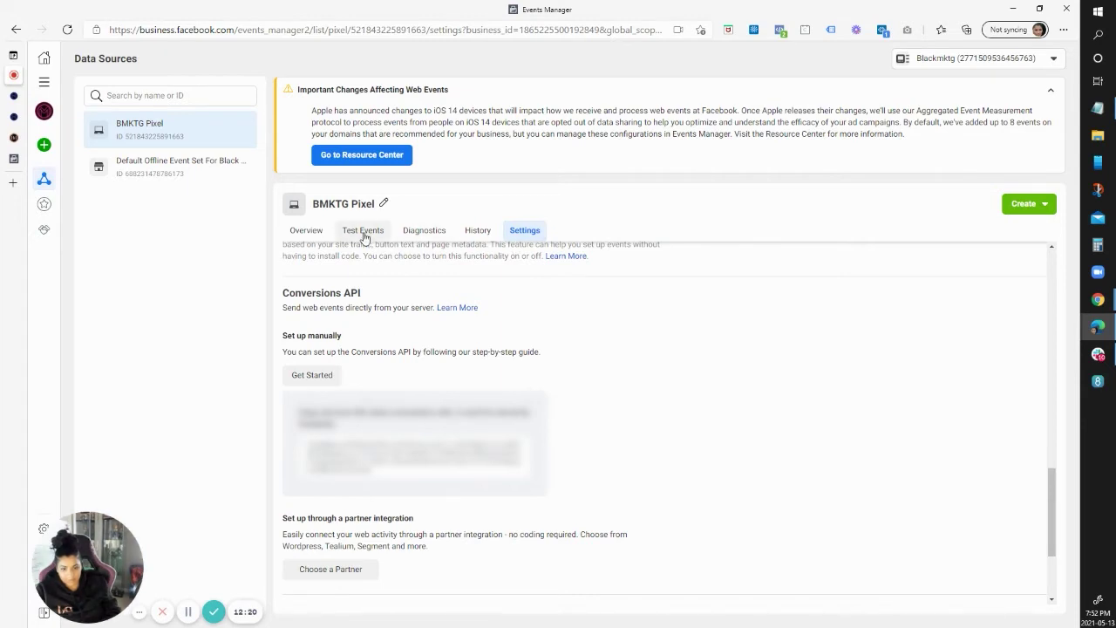
# - Copy the server test code TEST88797 from the BMKTG Pixel's Test Events page
pyautogui.click(363, 232)
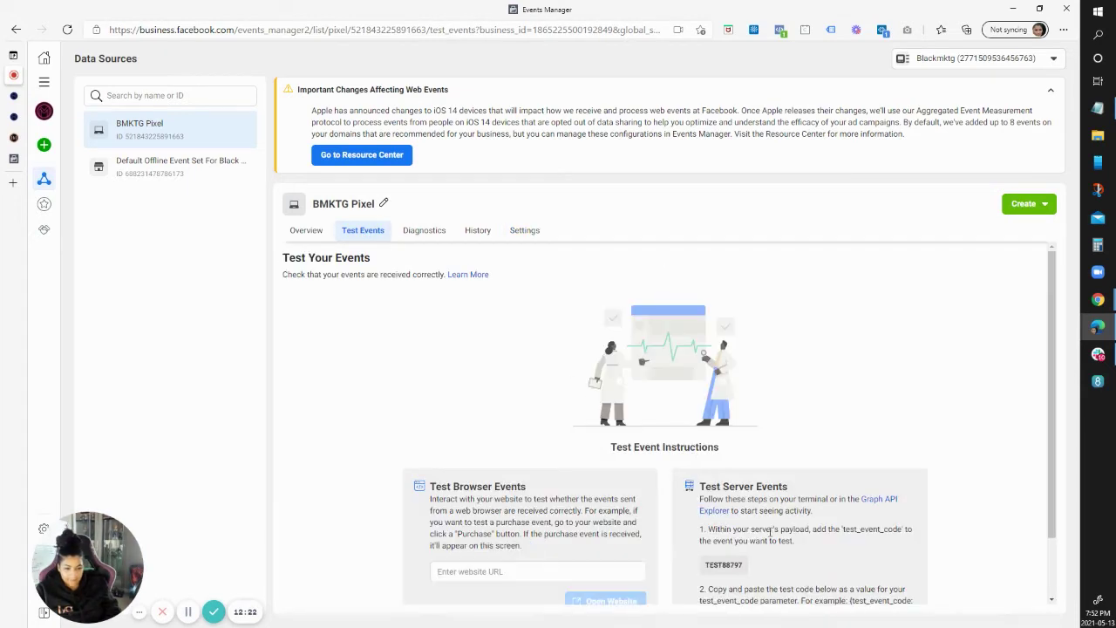
pyautogui.scroll(-1, 770, 532)
pyautogui.click(723, 512)
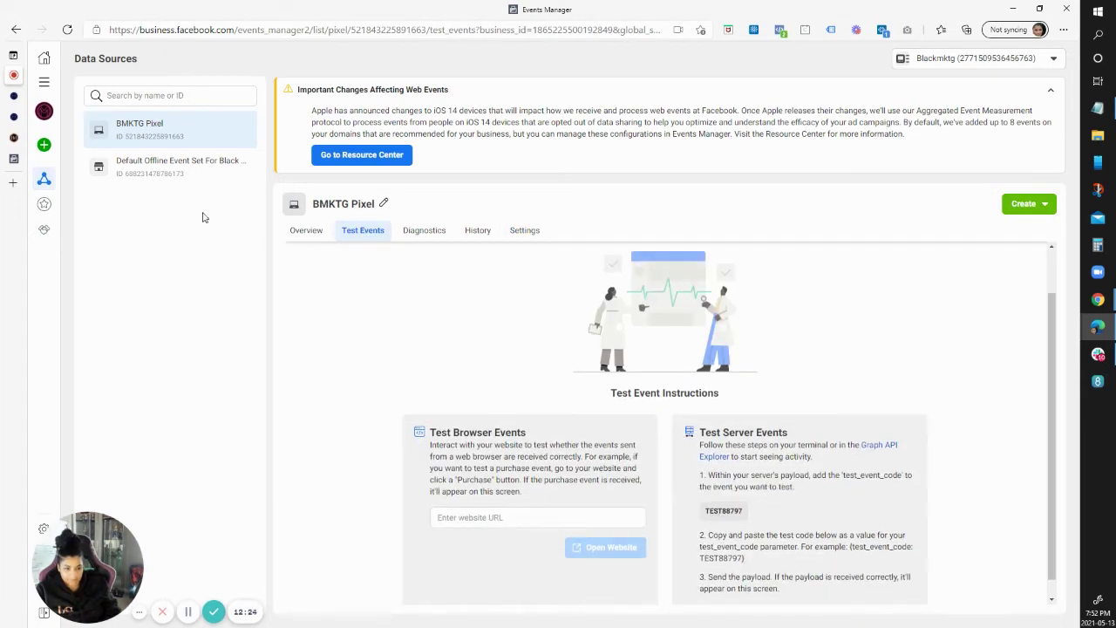
pyautogui.click(13, 137)
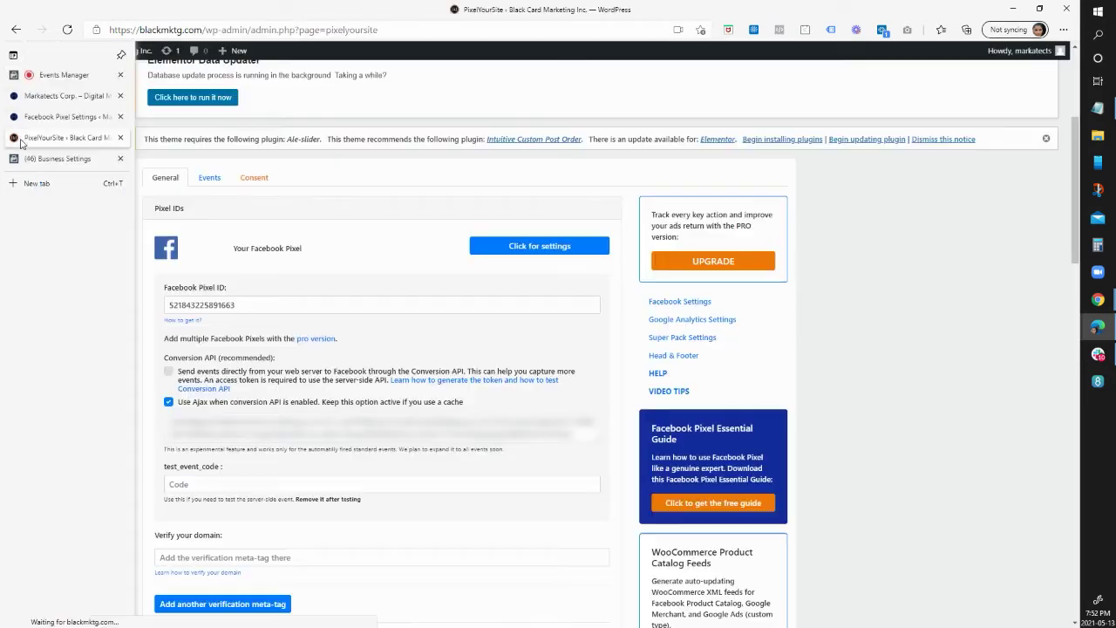
# - Paste TEST88797 into PixelYourSite's test_event_code field
pyautogui.click(208, 485)
pyautogui.hotkey('ctrl', 'v')
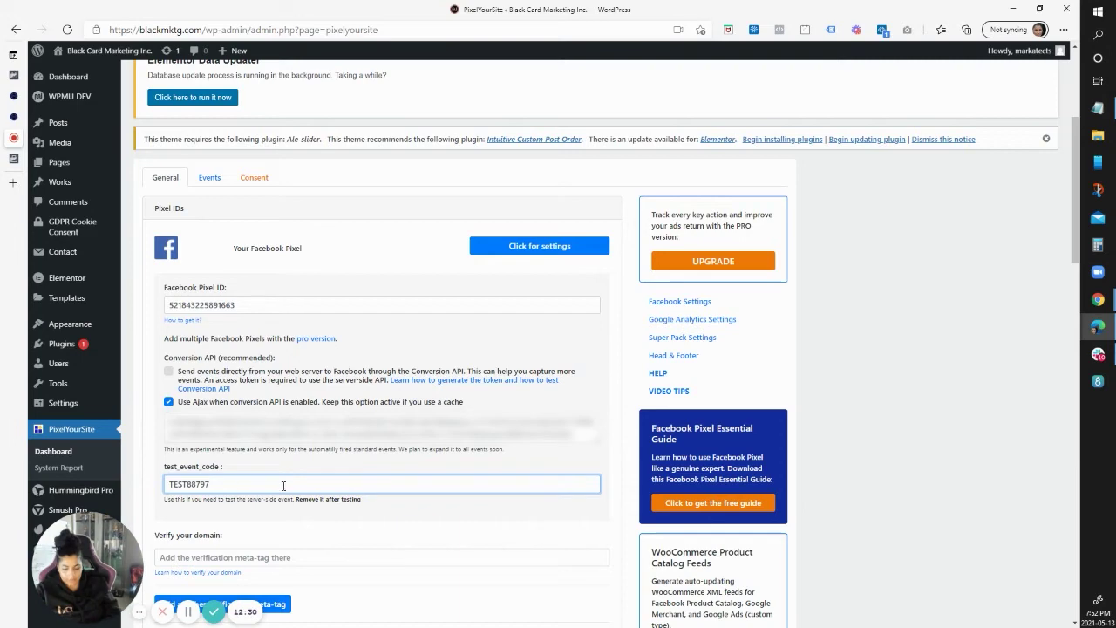
pyautogui.click(256, 471)
pyautogui.scroll(-1, 259, 469)
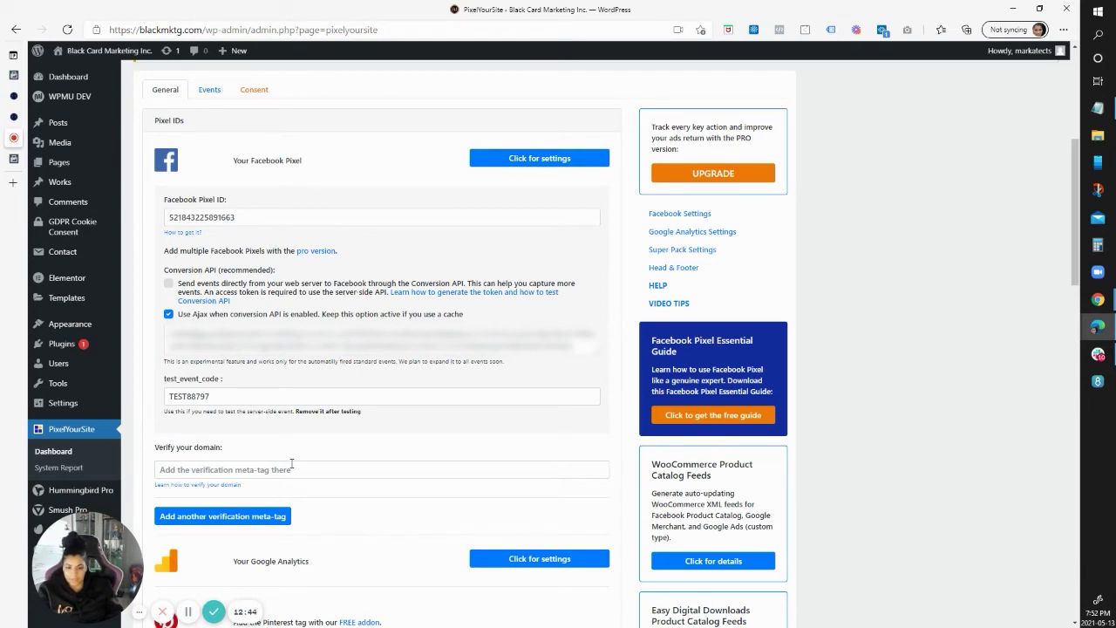
# - Turn on sending events directly from the web server via the Conversion API
pyautogui.doubleClick(203, 218)
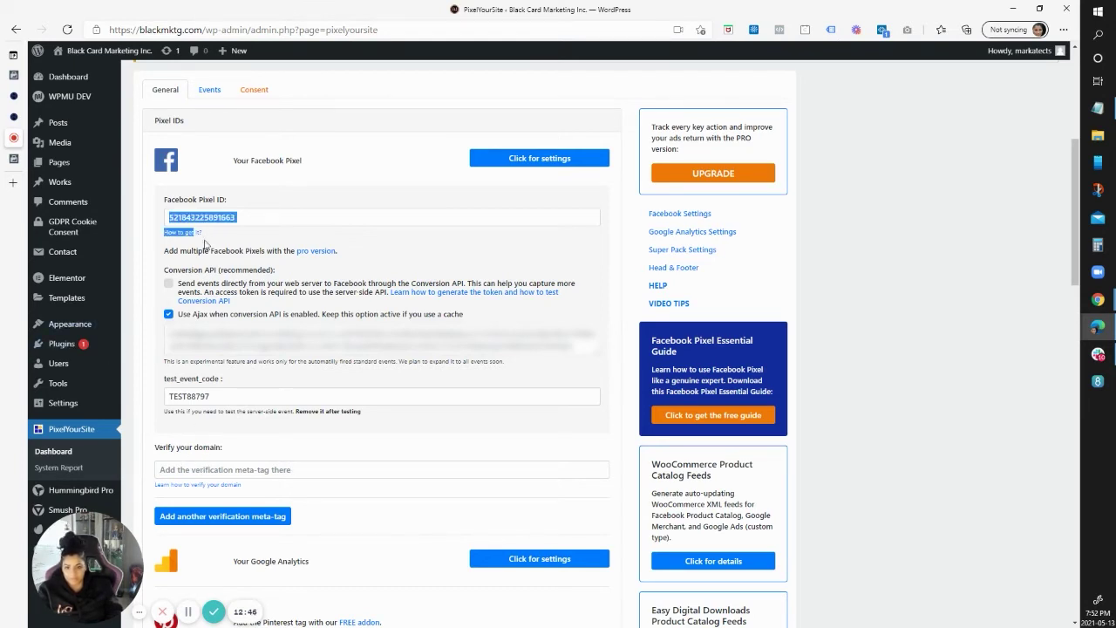
pyautogui.click(215, 268)
pyautogui.click(161, 469)
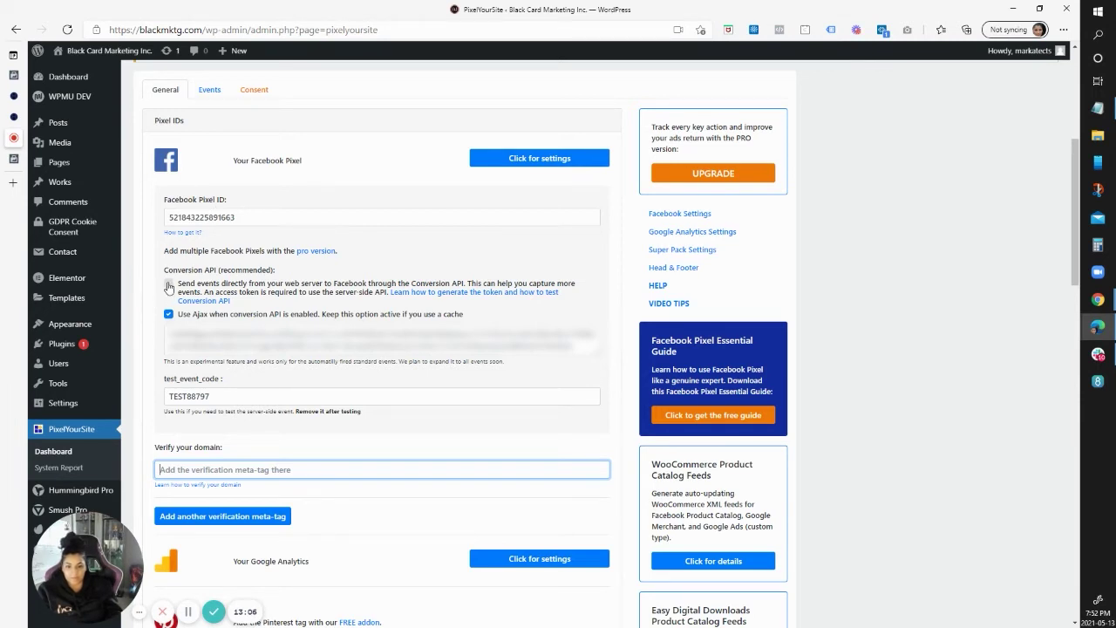
pyautogui.click(168, 284)
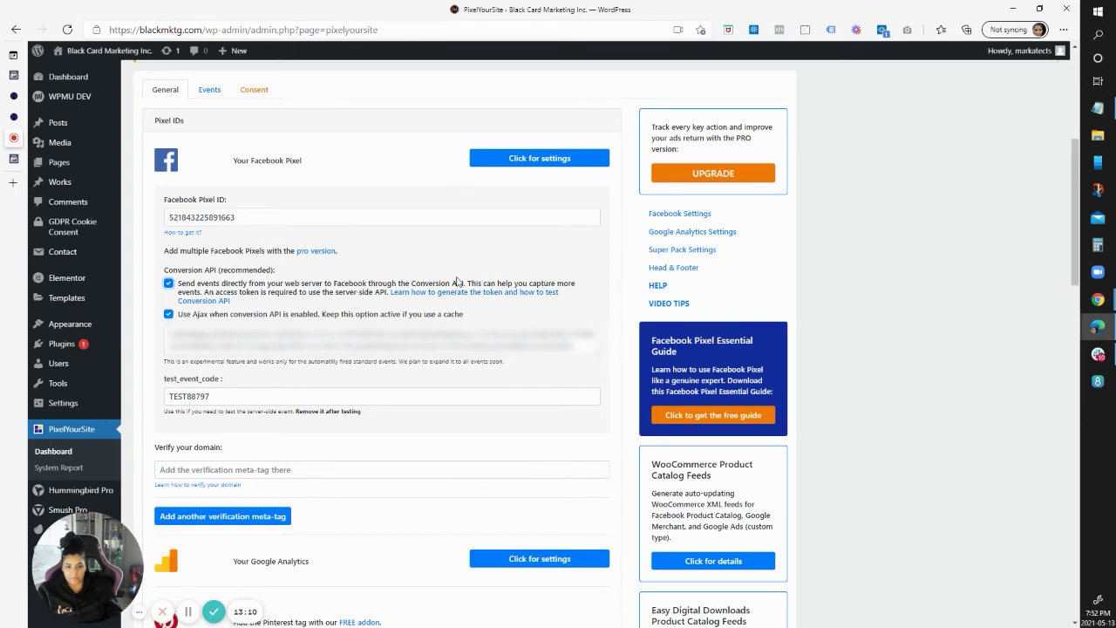
pyautogui.scroll(5, 437, 250)
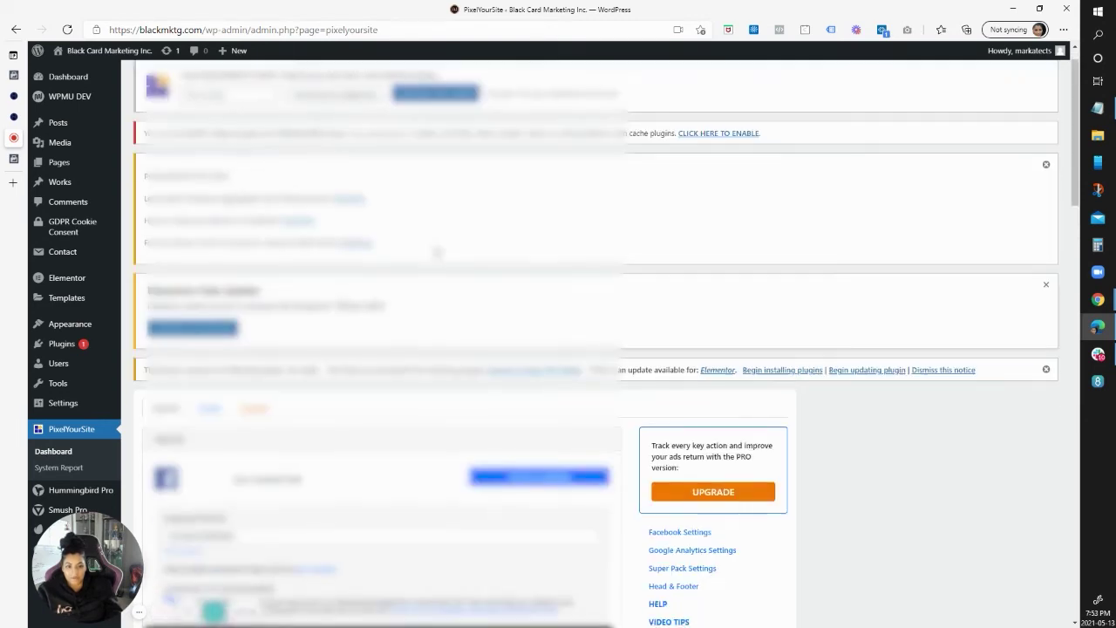
# - Save the PixelYourSite settings, then open the live blackmktg.com site from Visit Site in a new tab
pyautogui.scroll(-15, 437, 250)
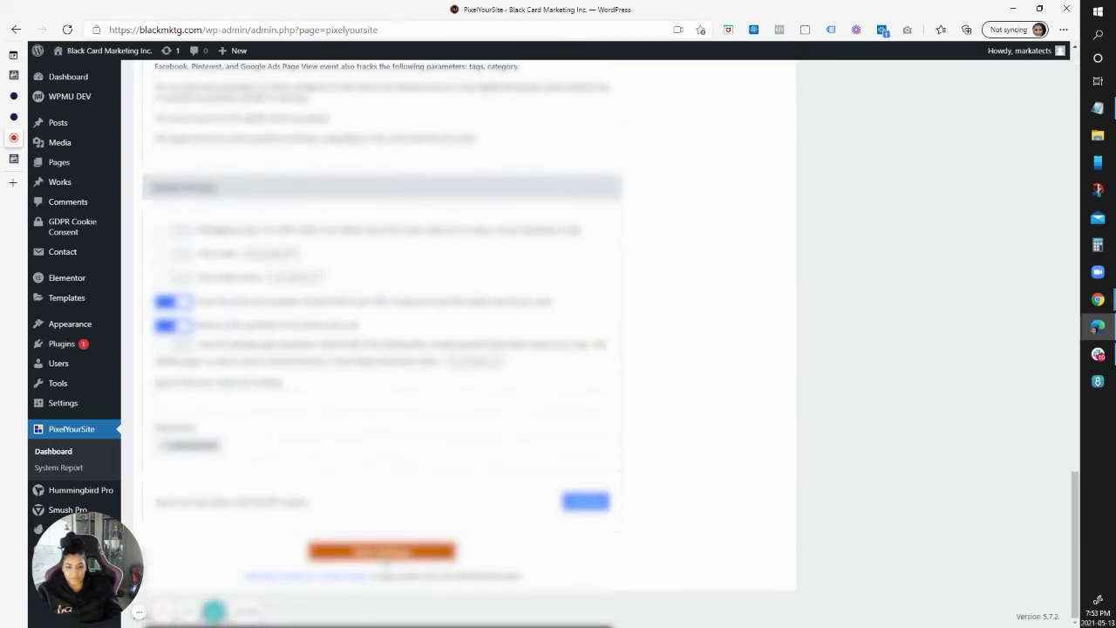
pyautogui.click(381, 551)
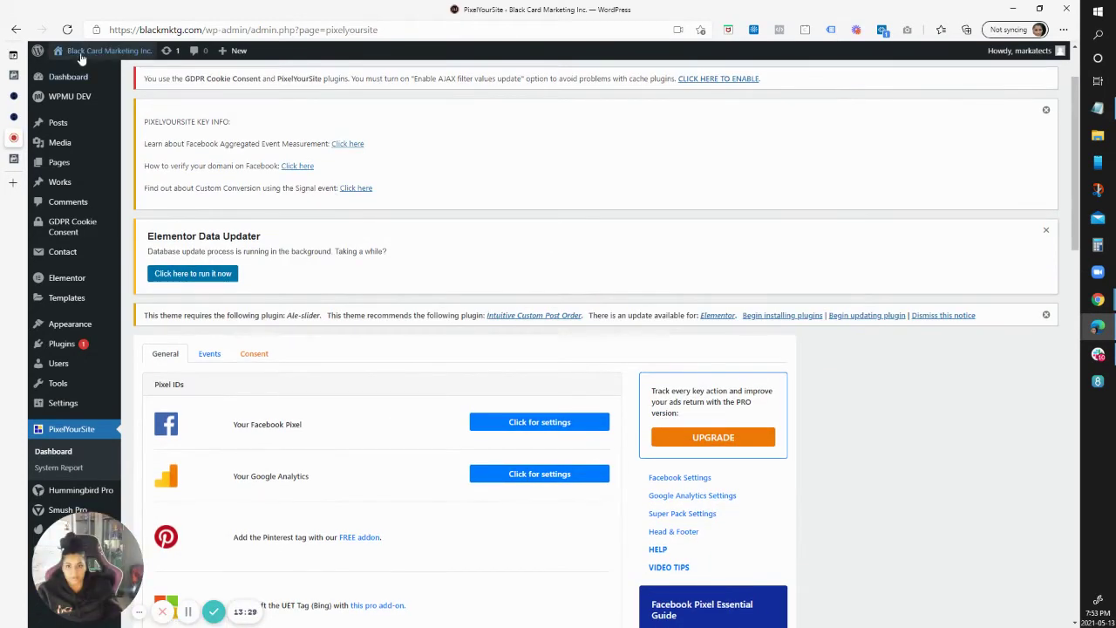
pyautogui.moveTo(44, 140)
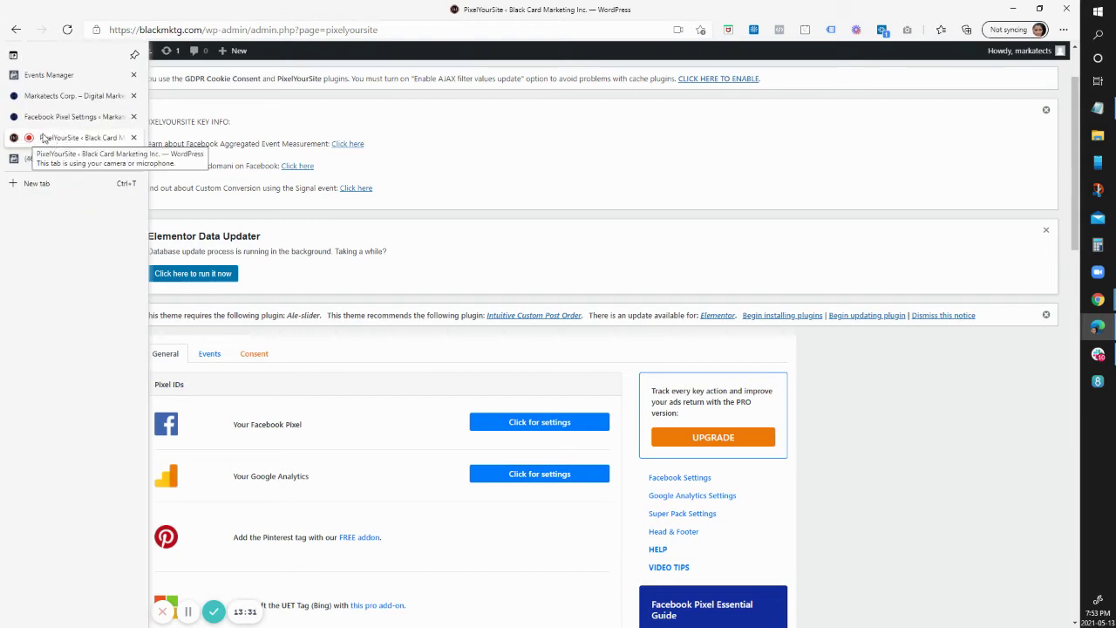
pyautogui.moveTo(100, 52)
pyautogui.rightClick(75, 71)
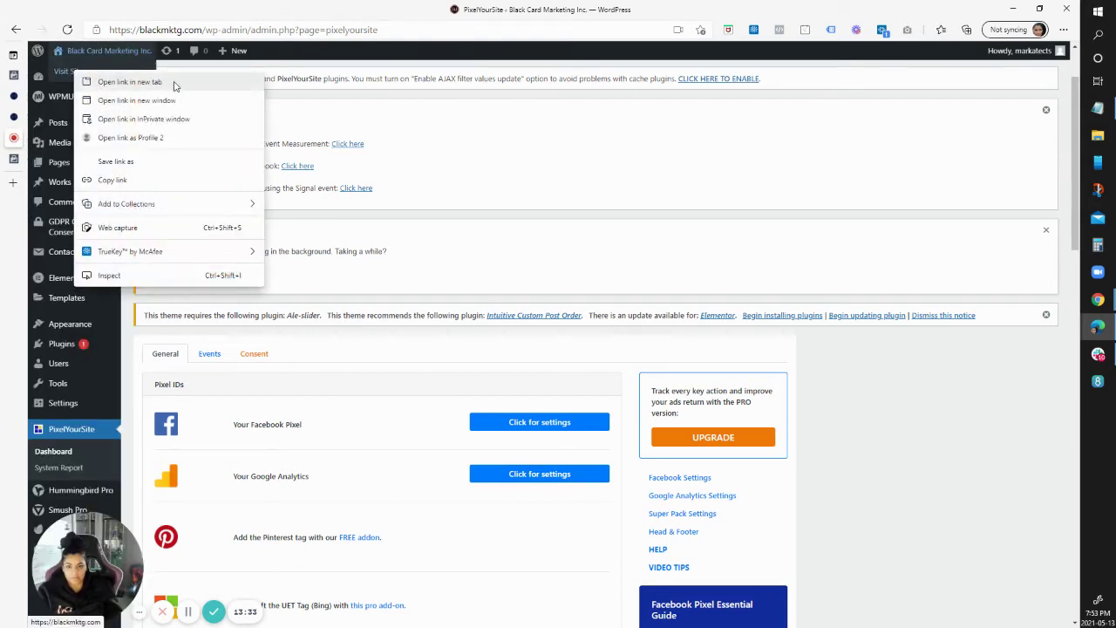
pyautogui.click(173, 82)
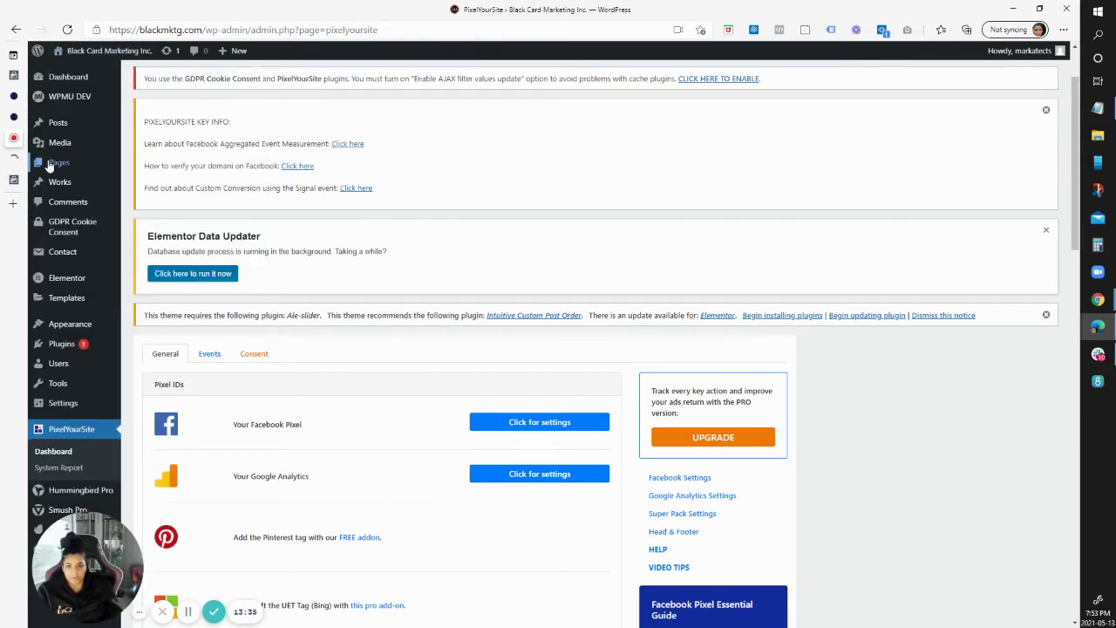
pyautogui.click(50, 164)
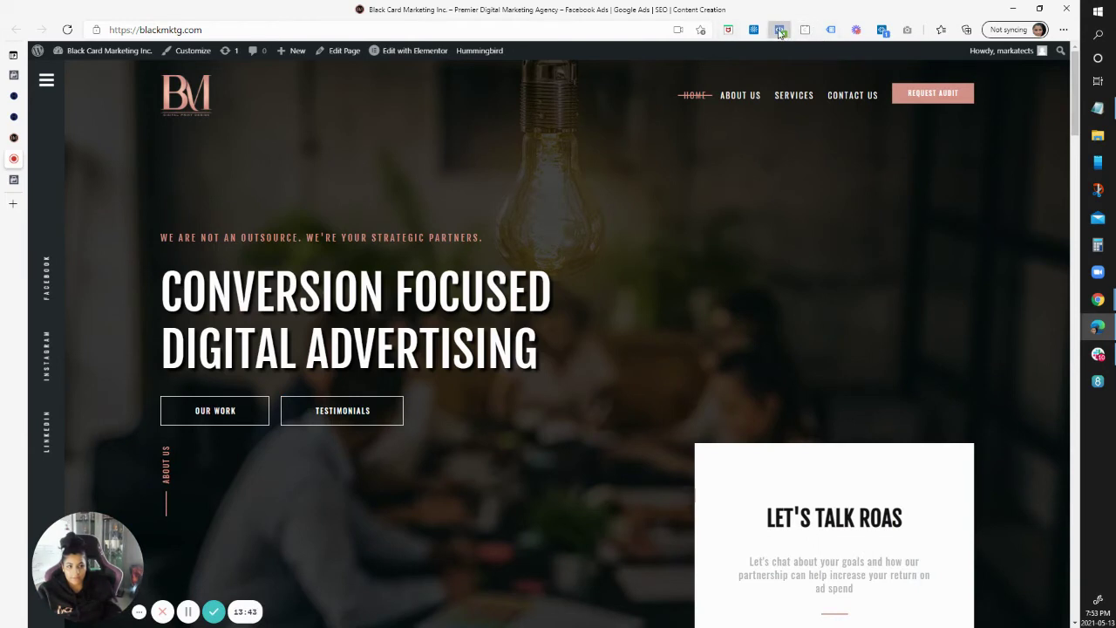
# - Check in Pixel Helper that one pixel fires PageView on blackmktg.com, then start a new tab
pyautogui.click(780, 30)
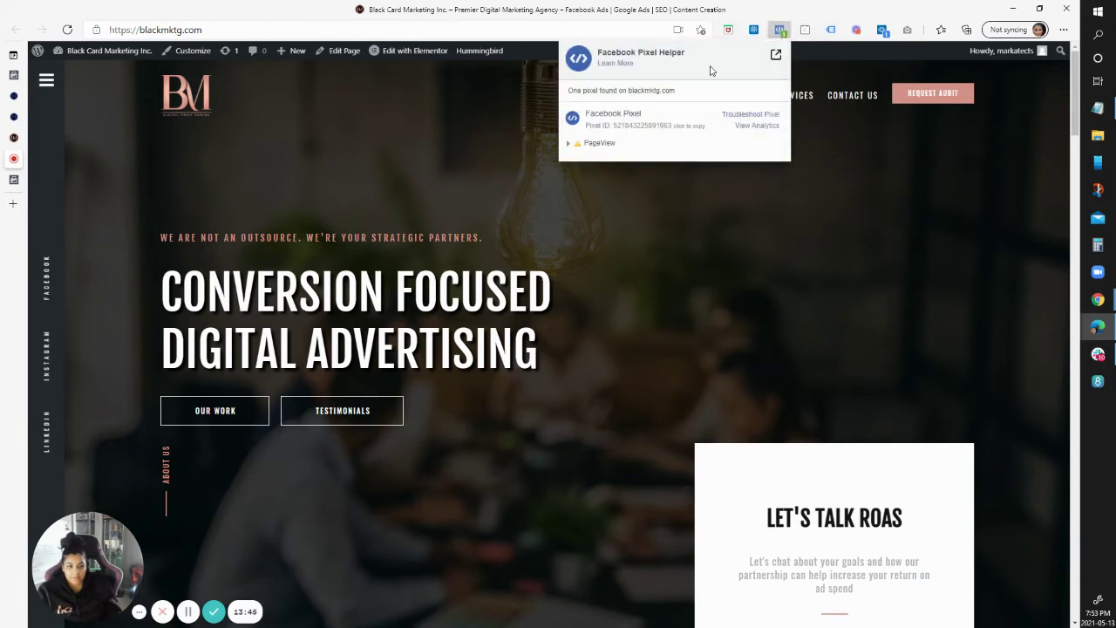
pyautogui.click(779, 32)
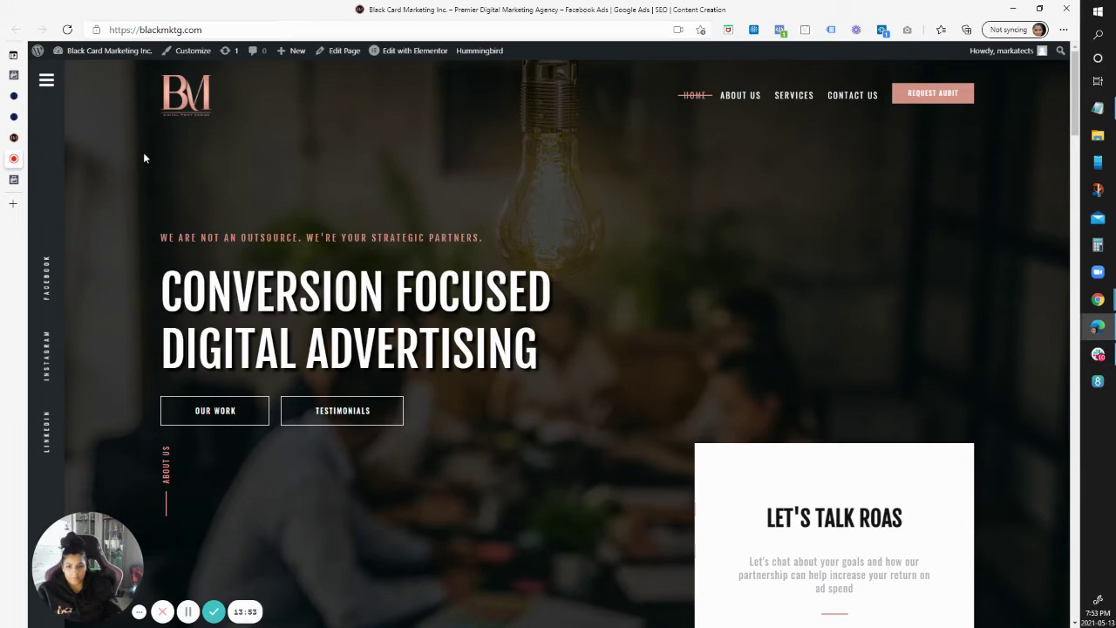
pyautogui.click(13, 203)
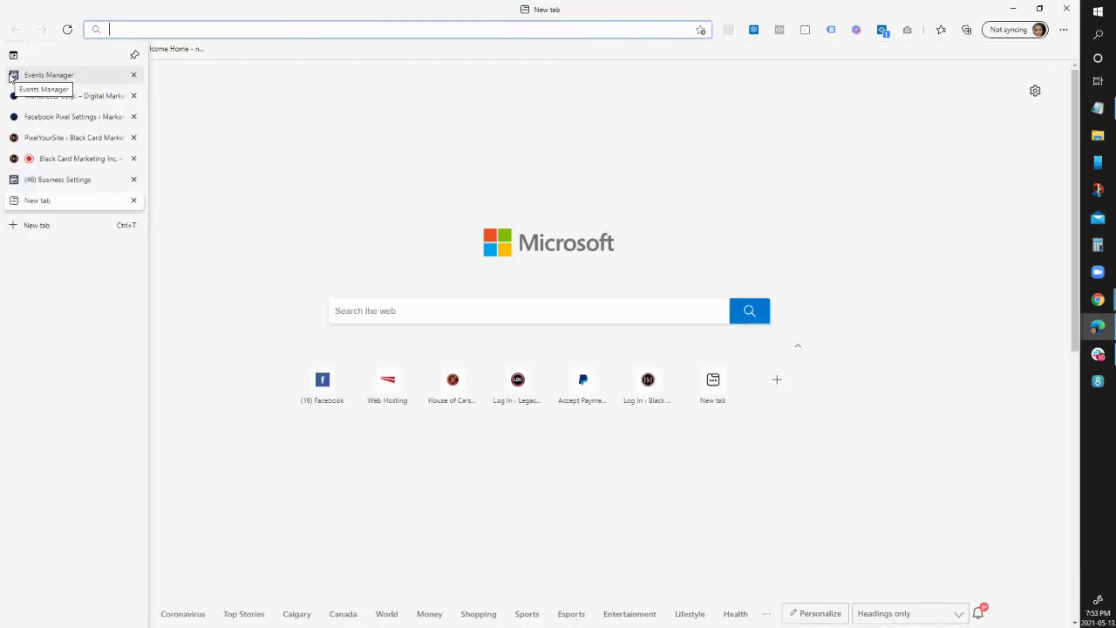
# - Search 'facebook pixel he', view the Facebook Pixel Helper Chrome Web Store listing, then close it
pyautogui.write('facebook pixel he')
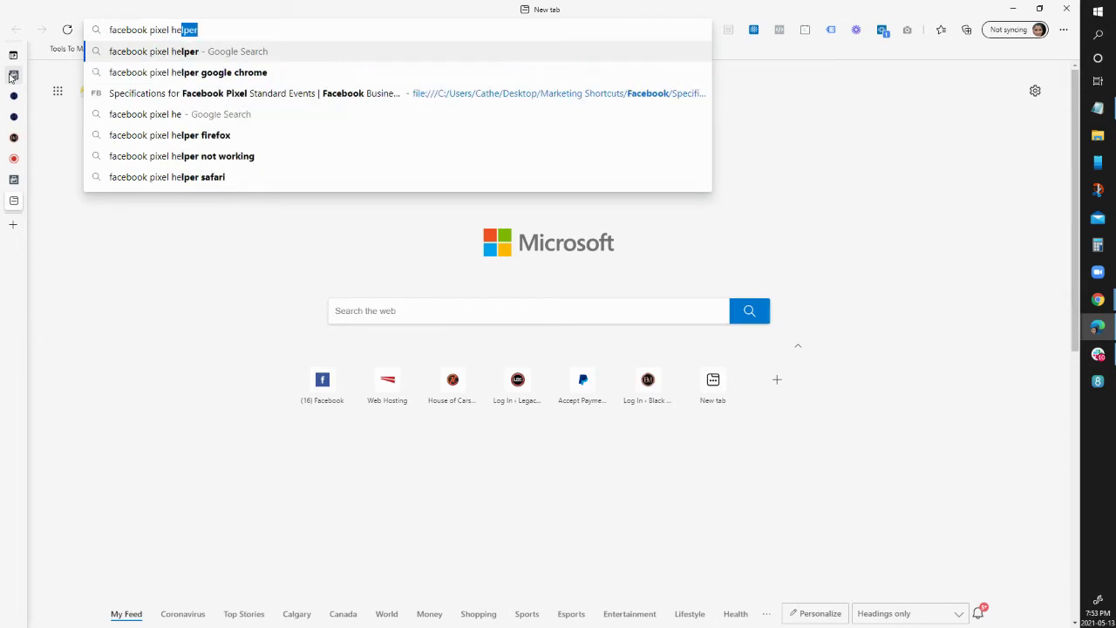
pyautogui.press('Return')
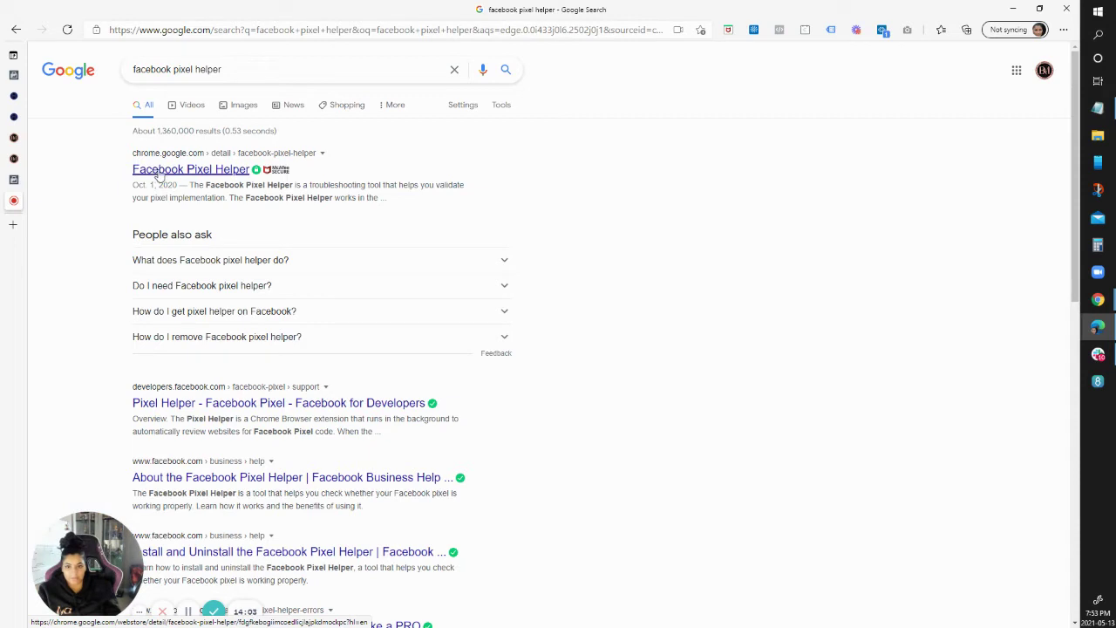
pyautogui.click(159, 172)
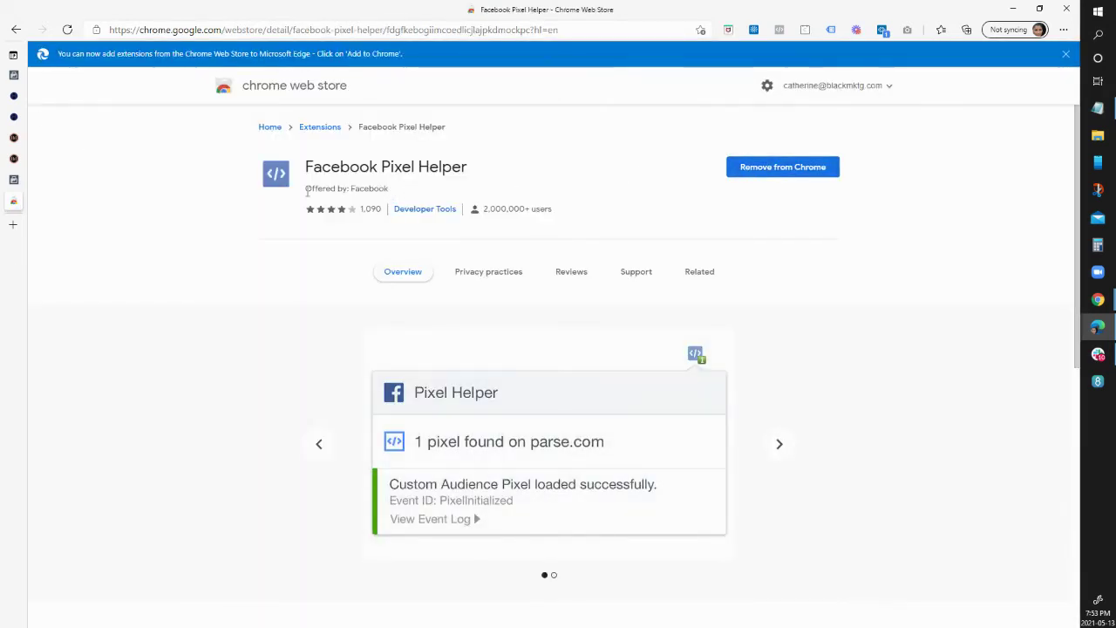
pyautogui.moveTo(14, 202)
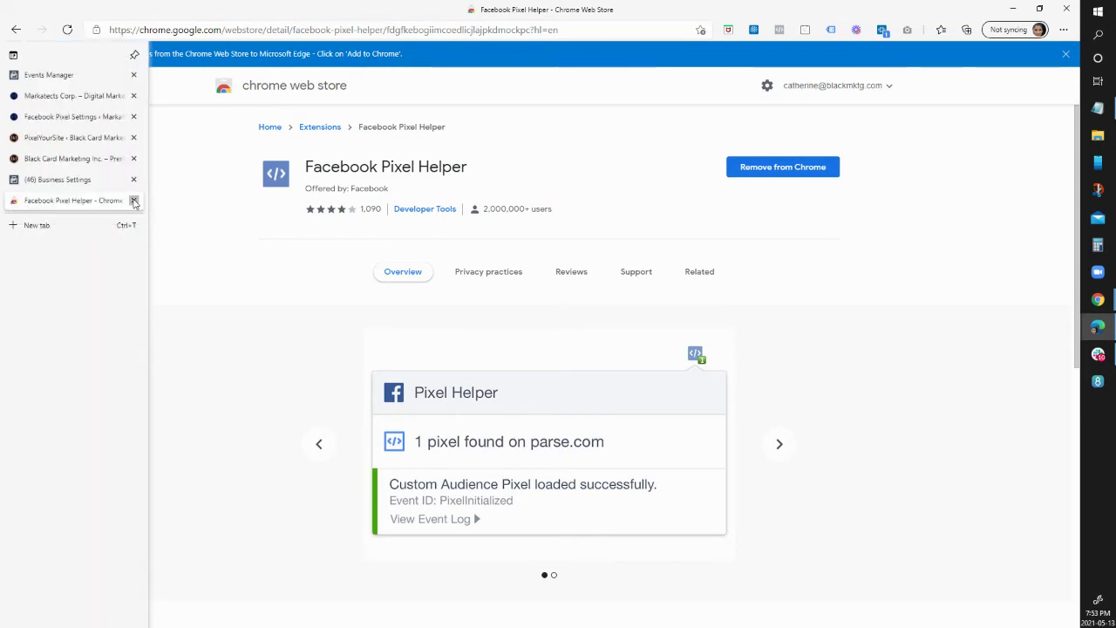
pyautogui.click(133, 201)
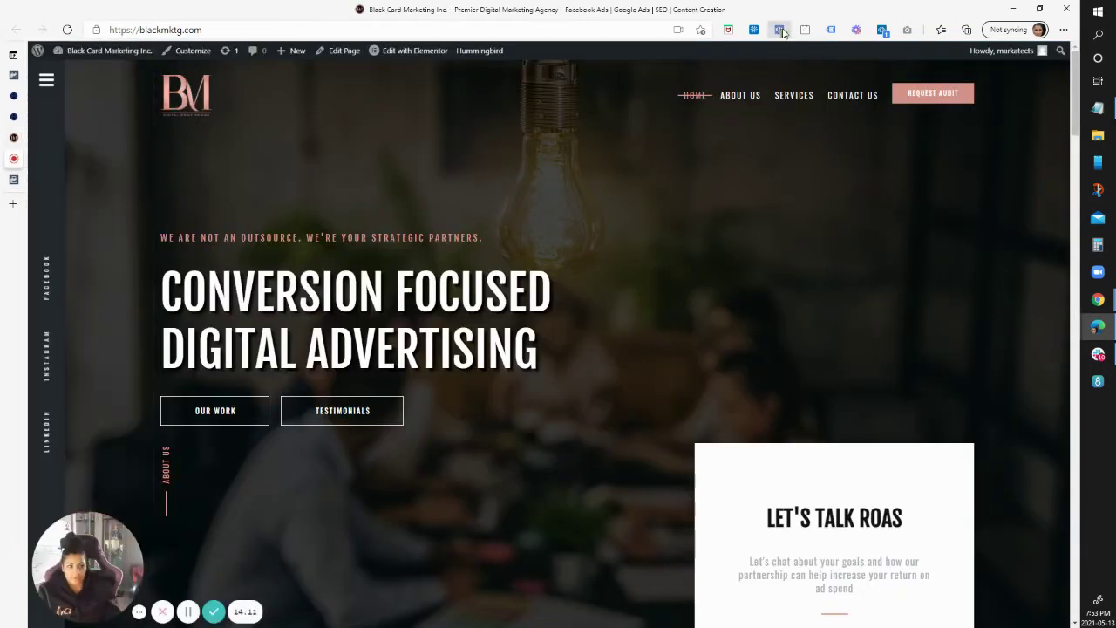
# - Inspect the PageView warning for blackmktg.com in Pixel Helper, then return to the BMKTG Pixel's Test Events
pyautogui.click(781, 31)
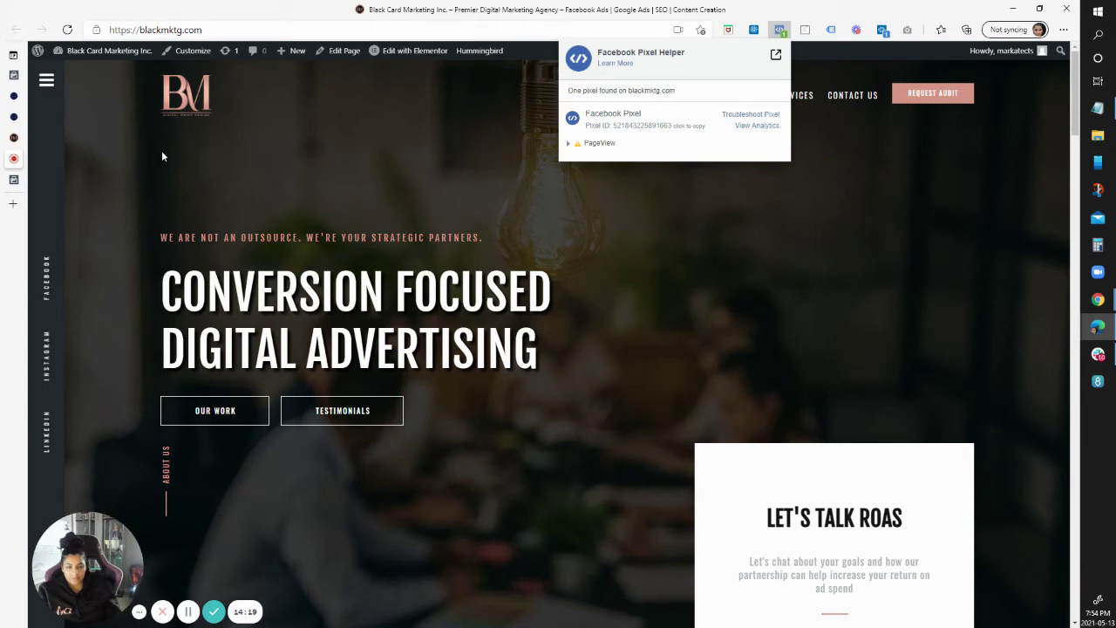
pyautogui.click(572, 143)
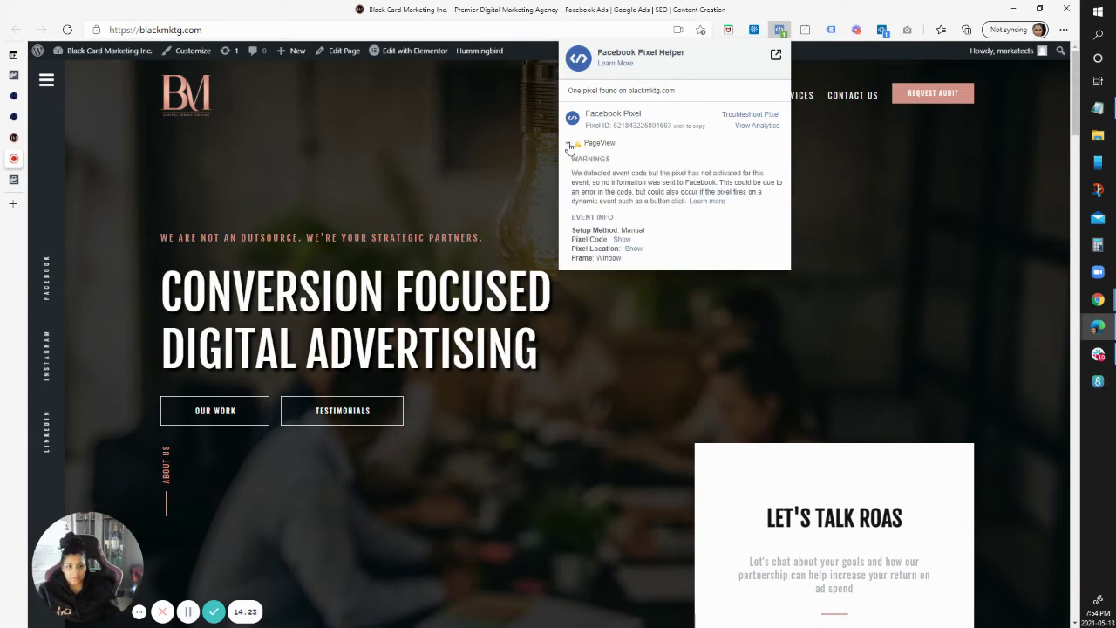
pyautogui.click(570, 144)
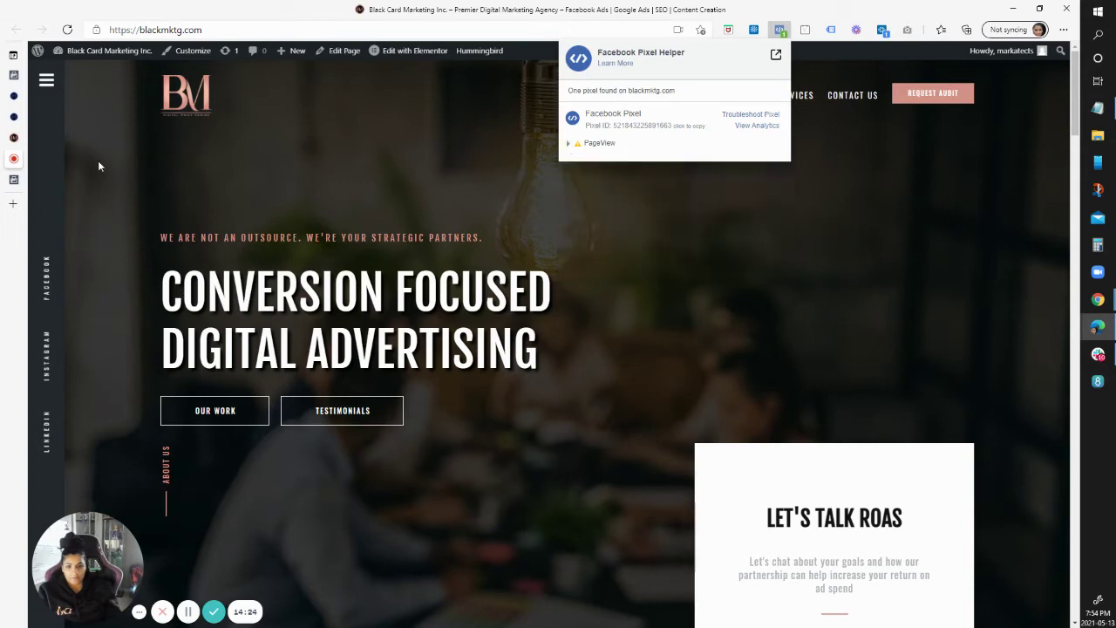
pyautogui.click(26, 75)
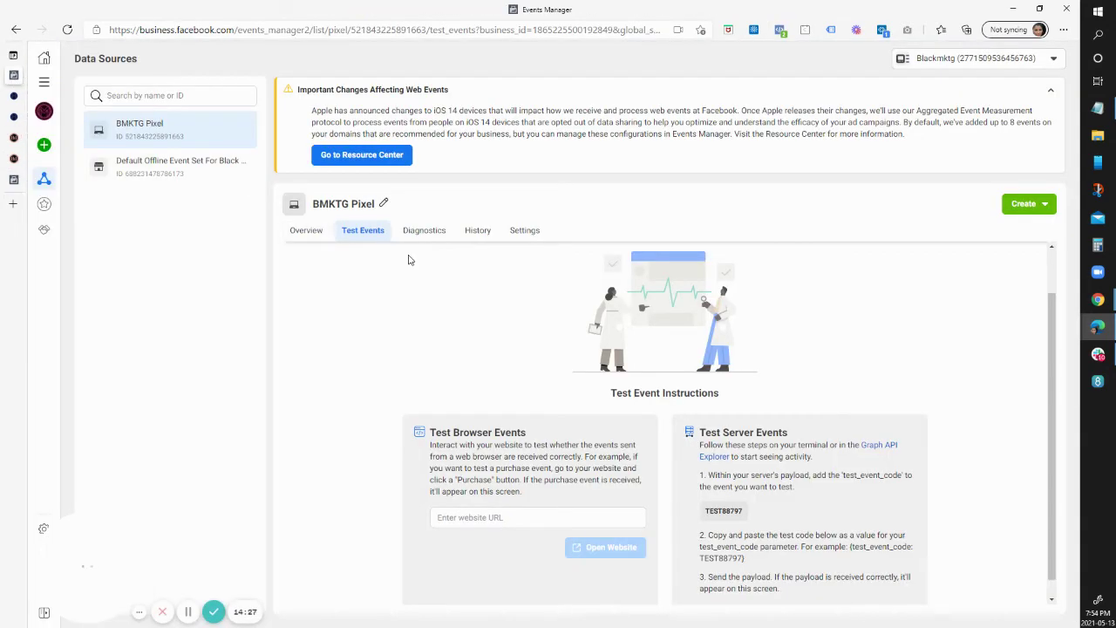
pyautogui.click(307, 232)
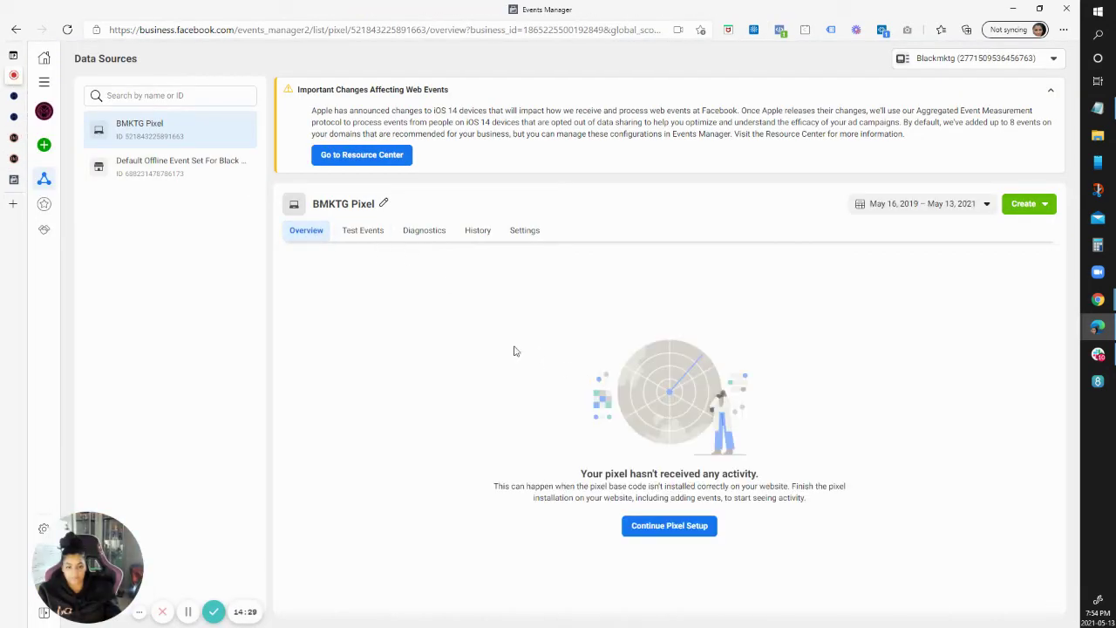
pyautogui.click(364, 231)
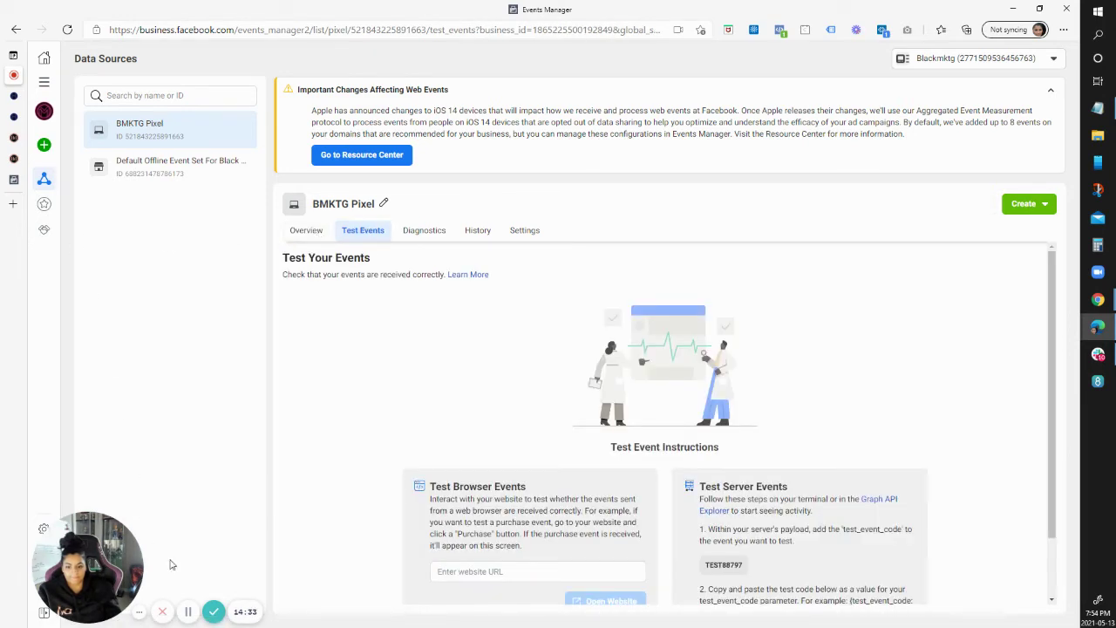
pyautogui.click(515, 572)
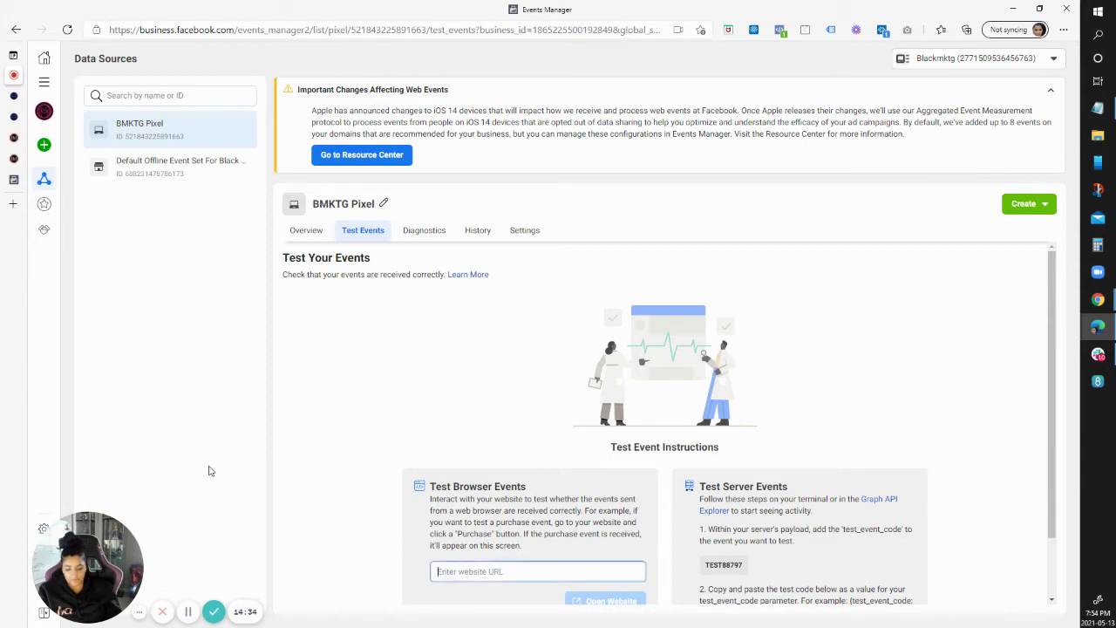
pyautogui.write('https://')
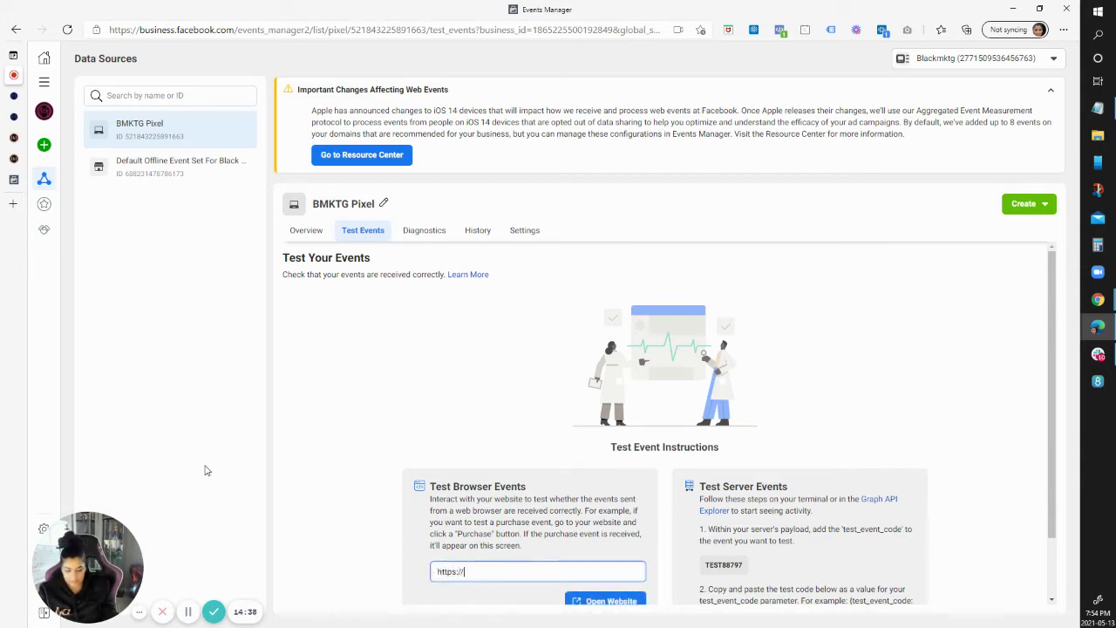
pyautogui.write('blackmktg.com')
pyautogui.scroll(-1, 564, 491)
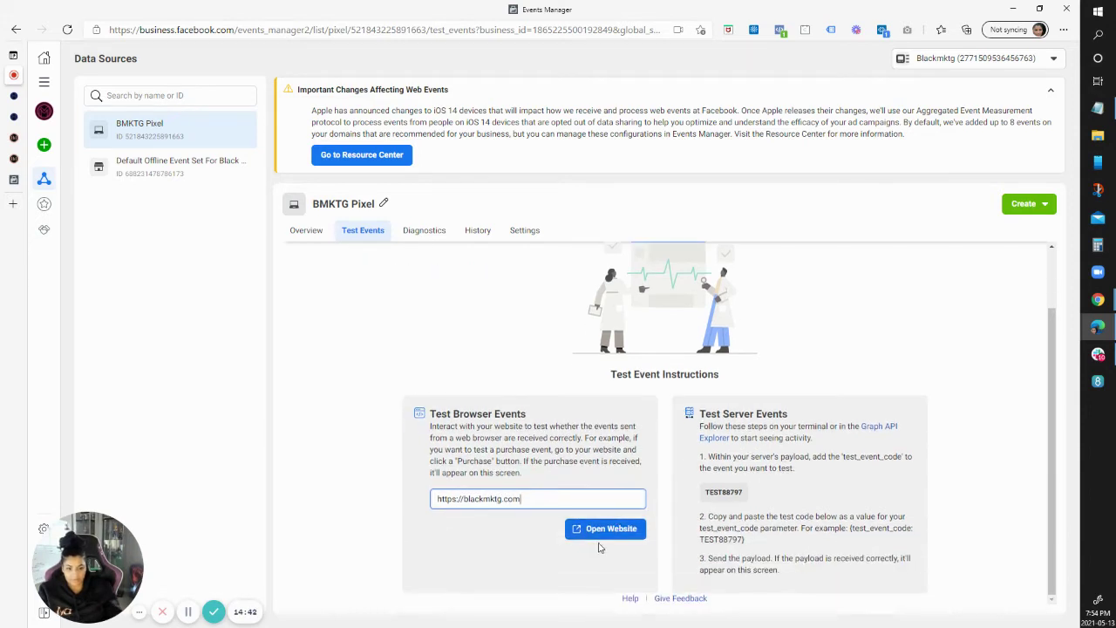
pyautogui.click(604, 530)
pyautogui.moveTo(33, 137)
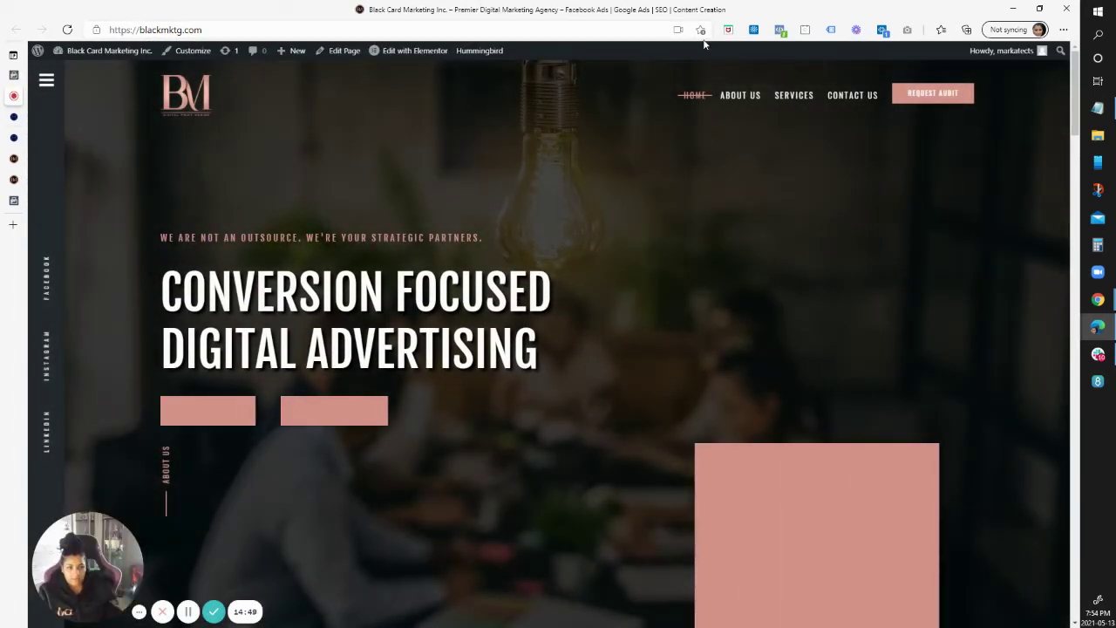
# - Verify in Pixel Helper that BMKTG Pixel fires PageView, then start adding a new Web data source
pyautogui.click(779, 30)
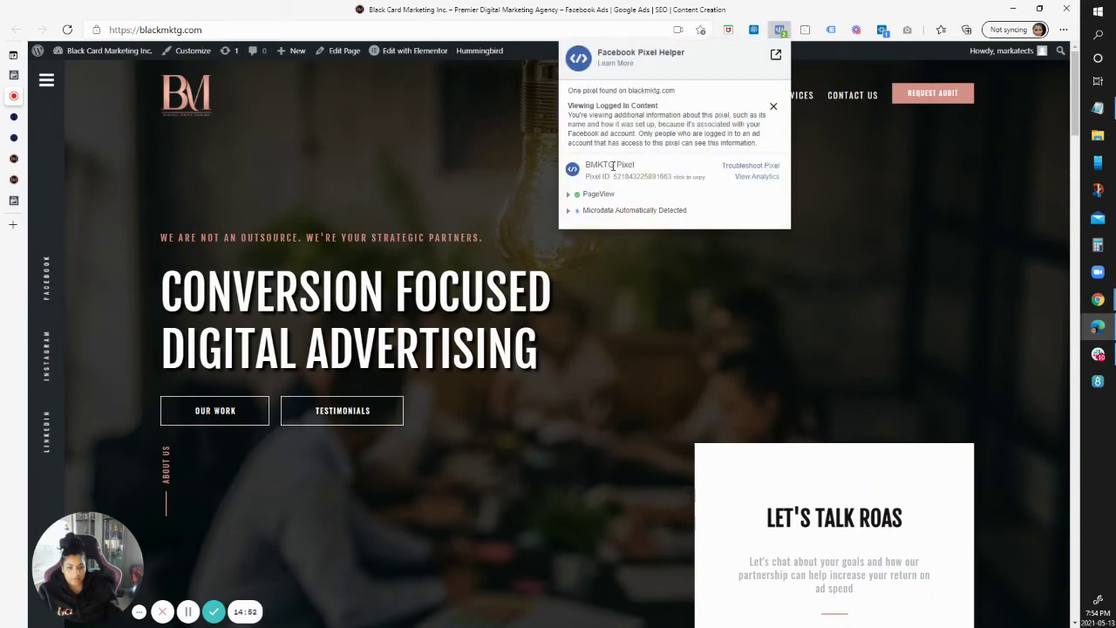
pyautogui.moveTo(587, 164); pyautogui.dragTo(641, 169)
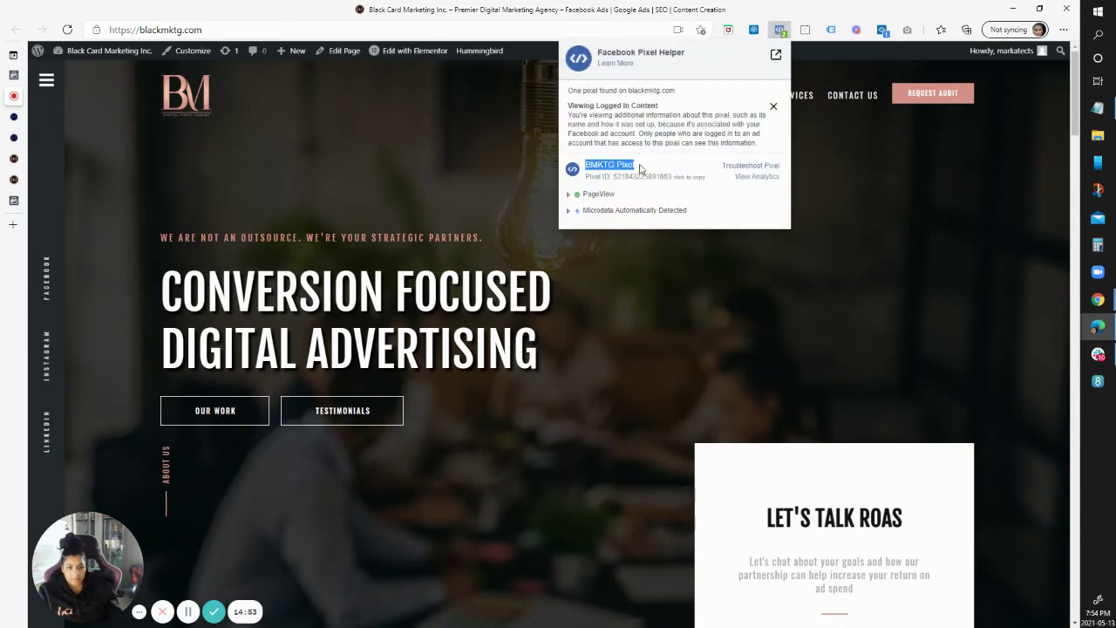
pyautogui.click(565, 199)
pyautogui.click(569, 197)
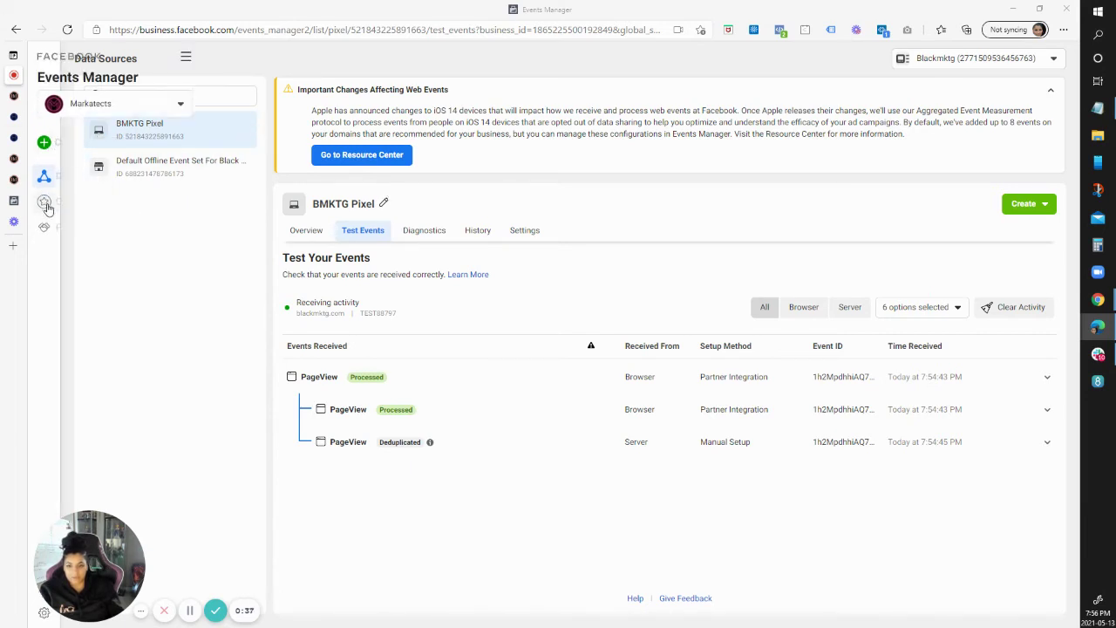
pyautogui.click(70, 146)
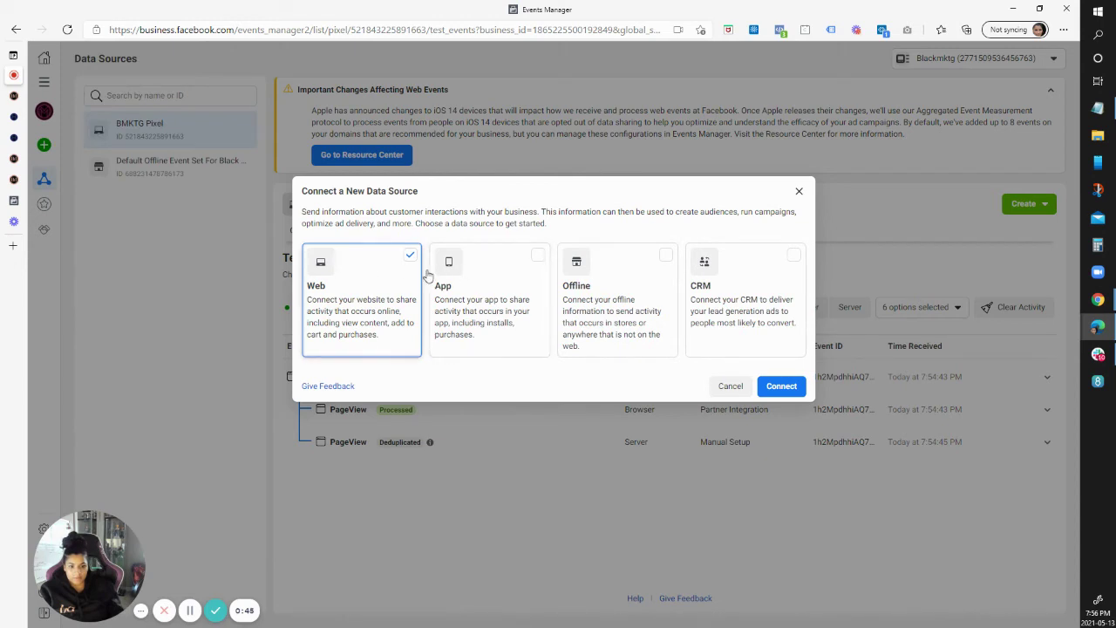
pyautogui.click(781, 386)
pyautogui.click(542, 268)
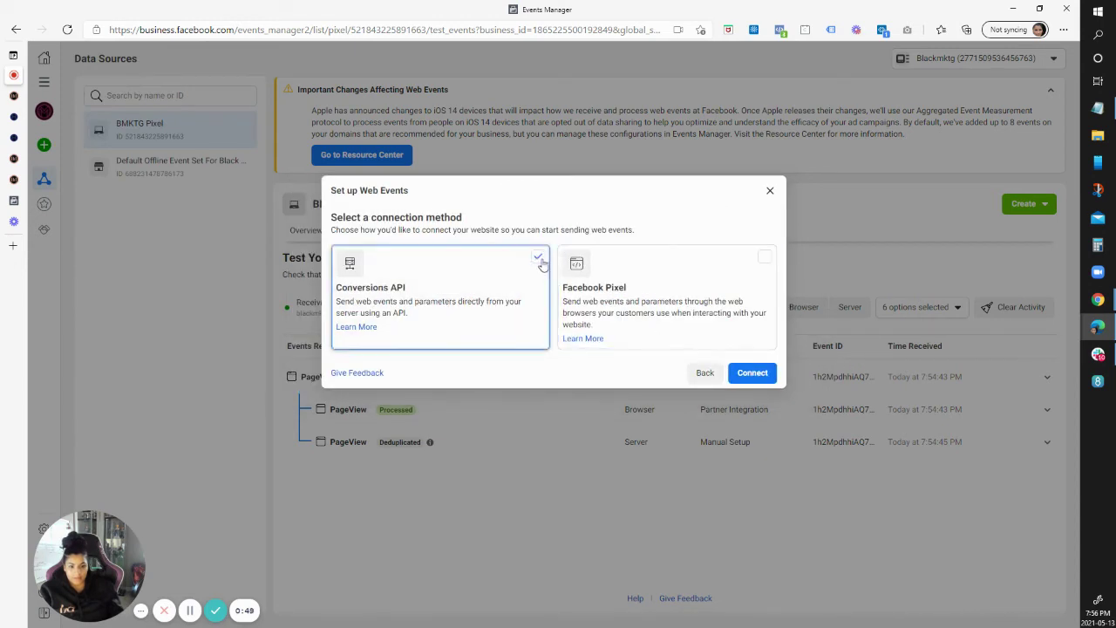
pyautogui.click(753, 373)
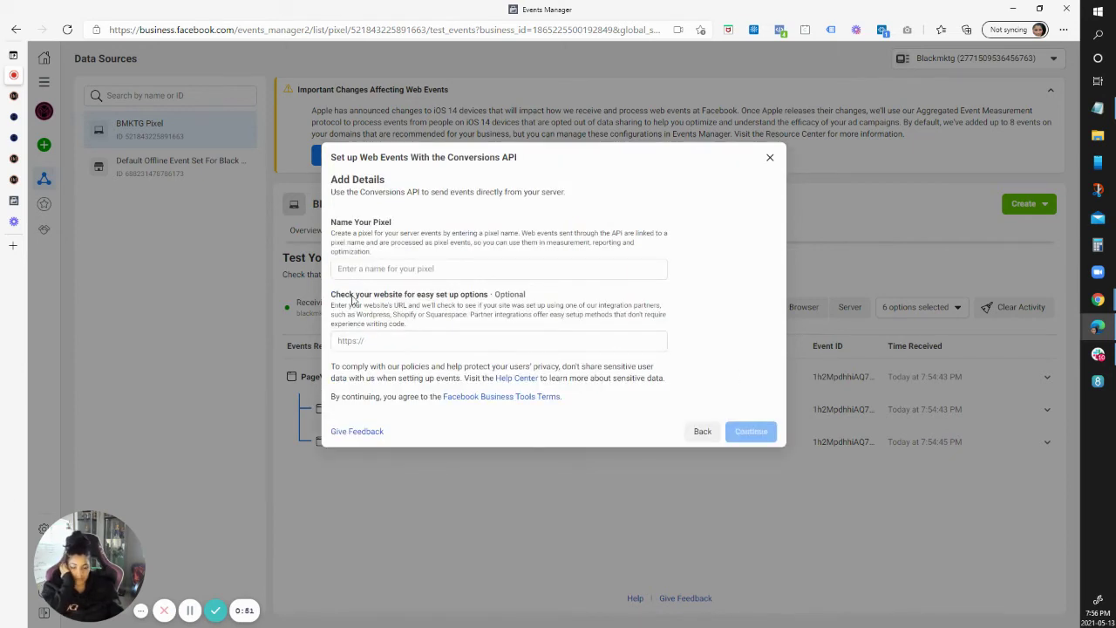
pyautogui.click(367, 269)
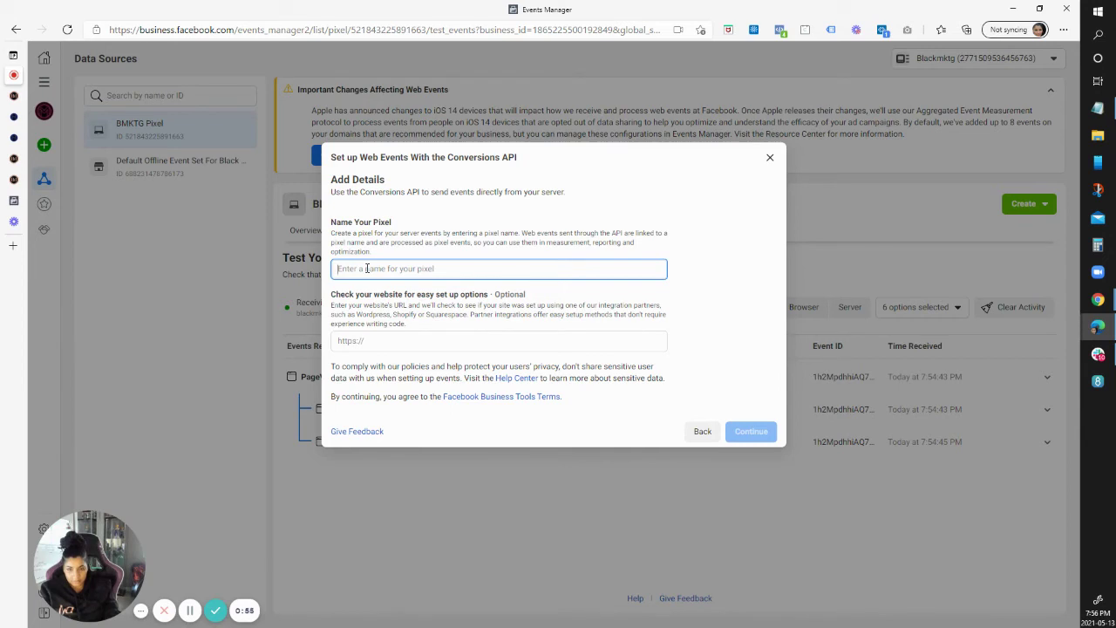
pyautogui.write('BMK')
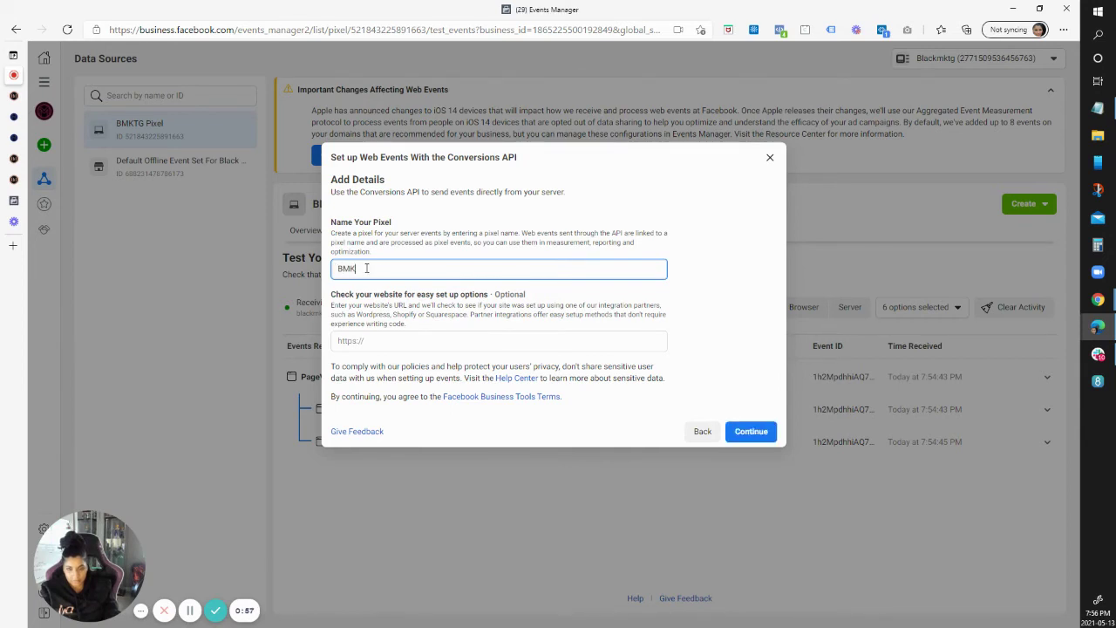
pyautogui.write('TG API')
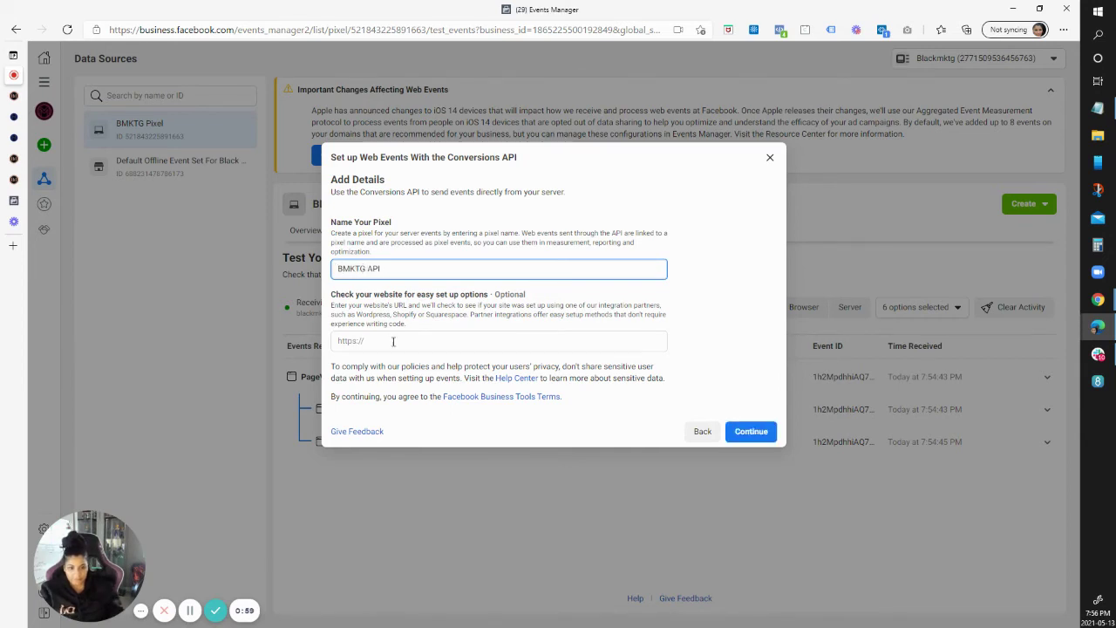
pyautogui.click(361, 340)
pyautogui.write('https://blackm')
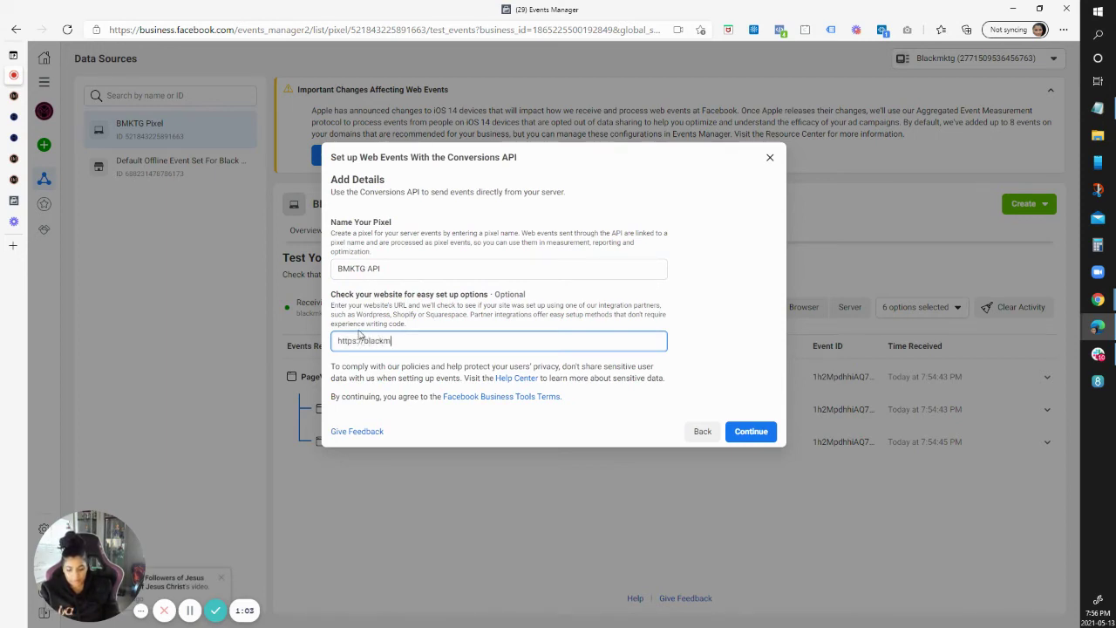
pyautogui.write('ktg.com')
pyautogui.click(760, 431)
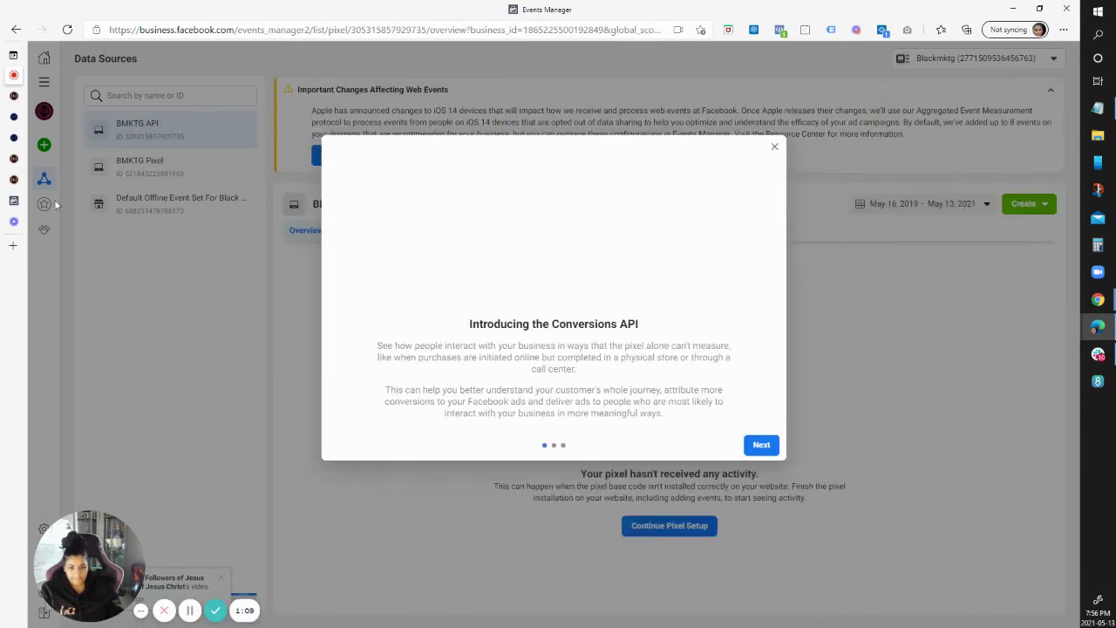
# - Advance the BMKTG API setup via the WordPress partner option to Verify Connection, then return to blackmktg.com
pyautogui.click(755, 447)
pyautogui.click(756, 447)
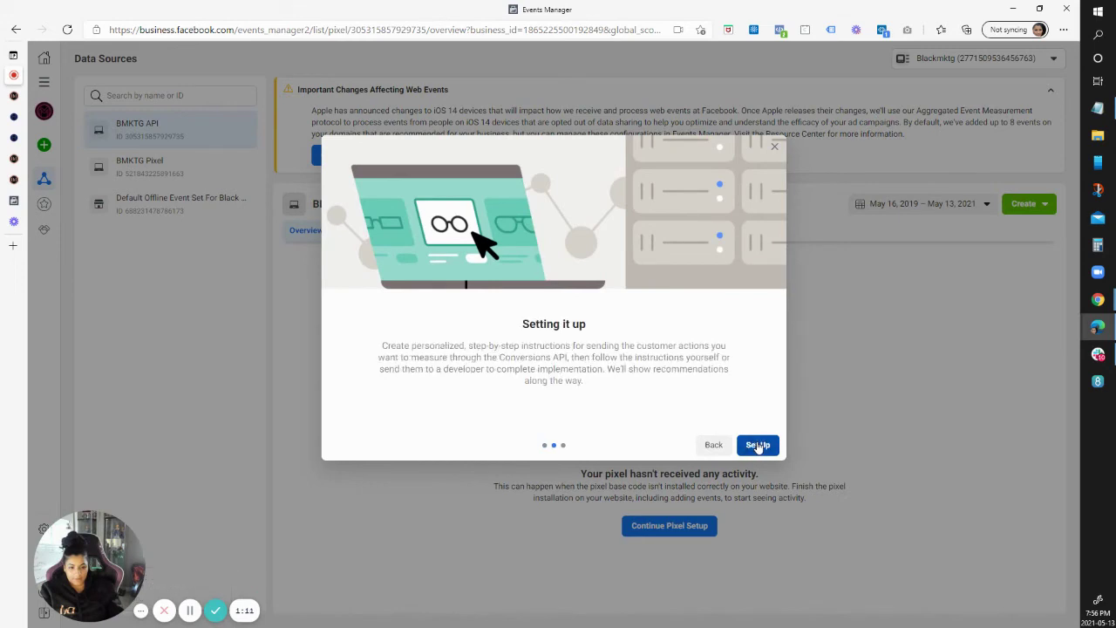
pyautogui.click(757, 446)
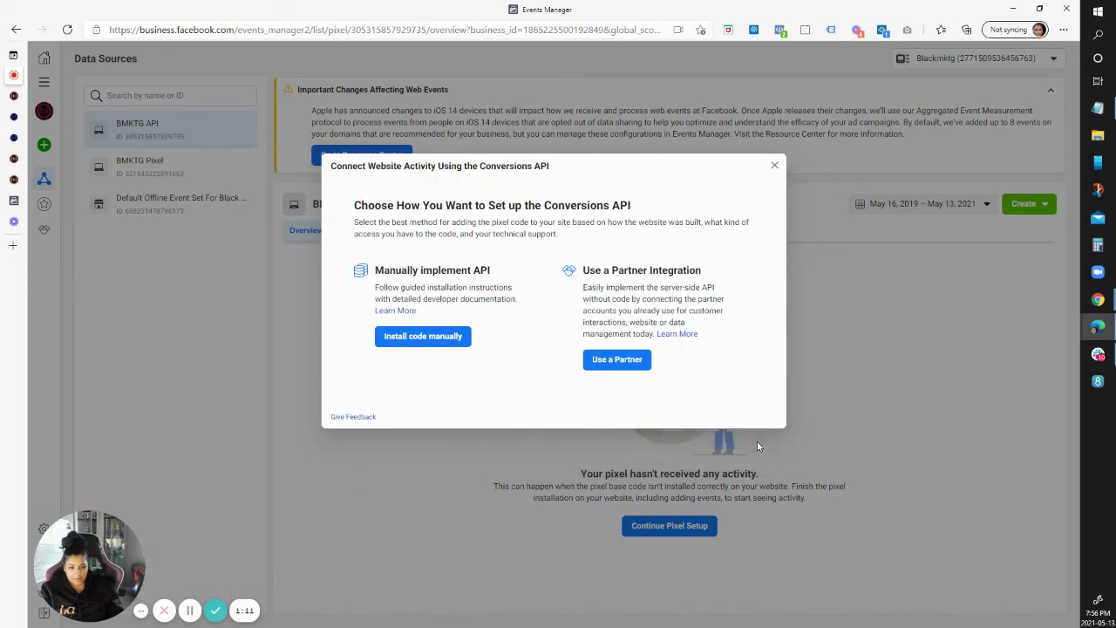
pyautogui.click(616, 361)
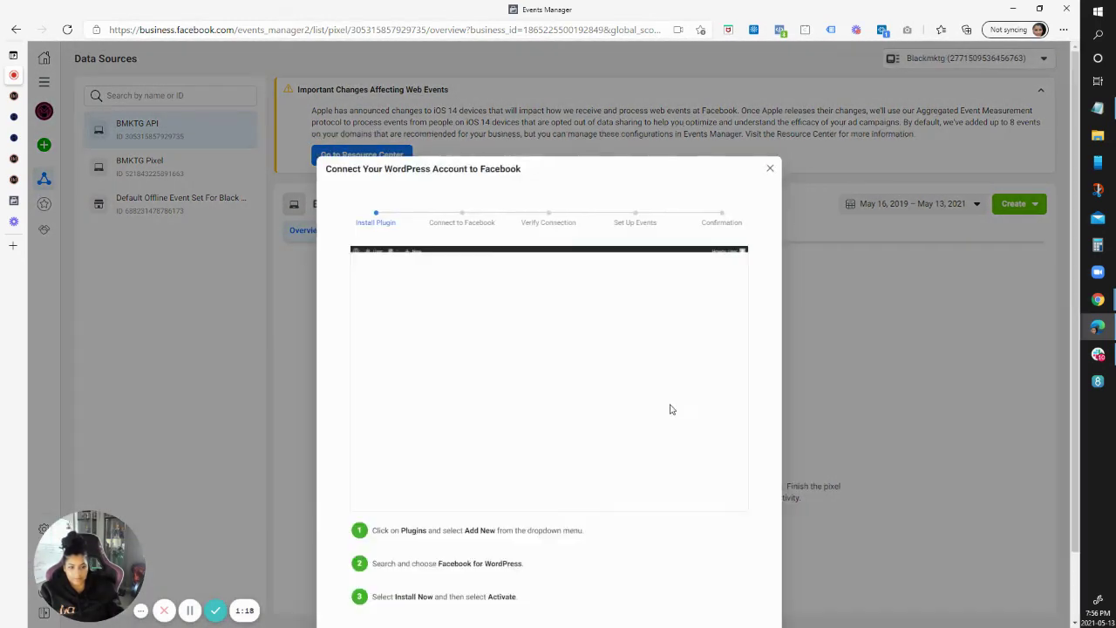
pyautogui.click(755, 586)
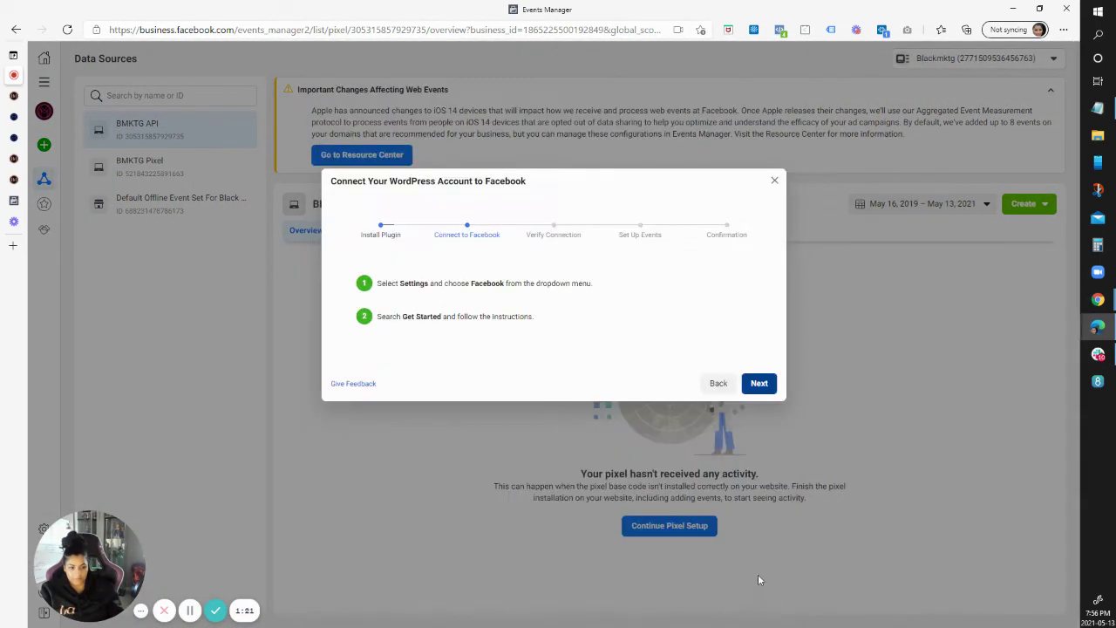
pyautogui.click(755, 585)
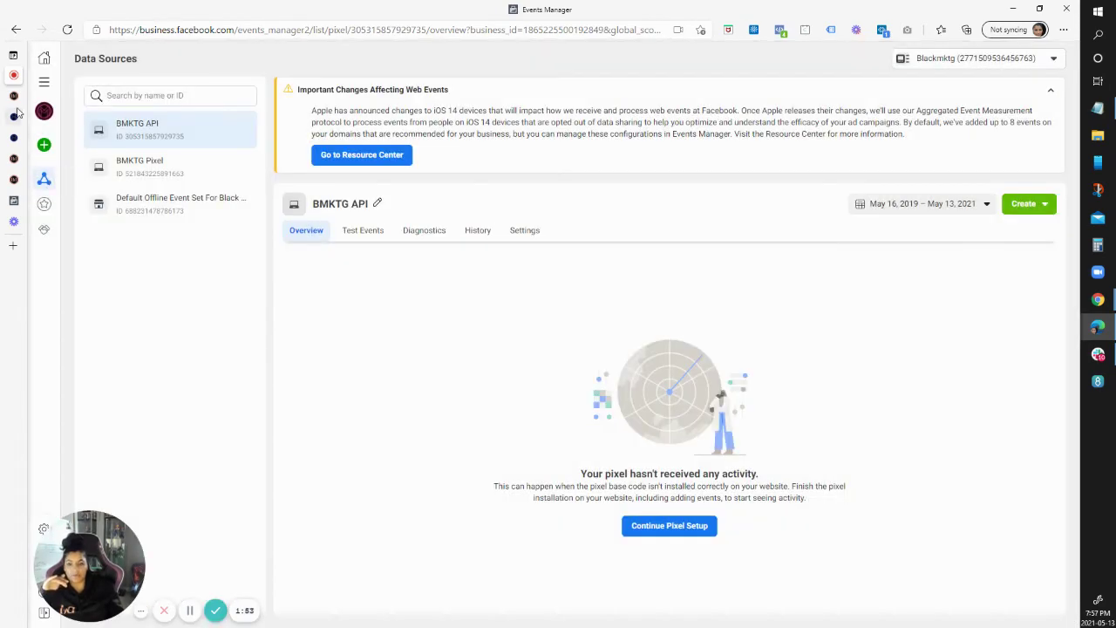
pyautogui.click(14, 98)
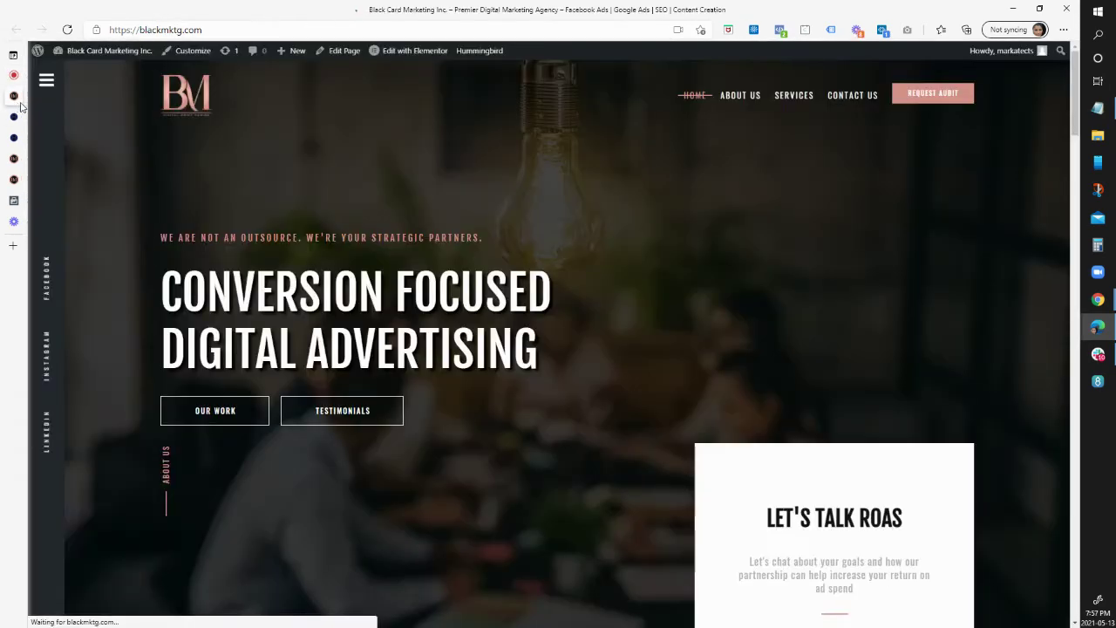
pyautogui.click(780, 30)
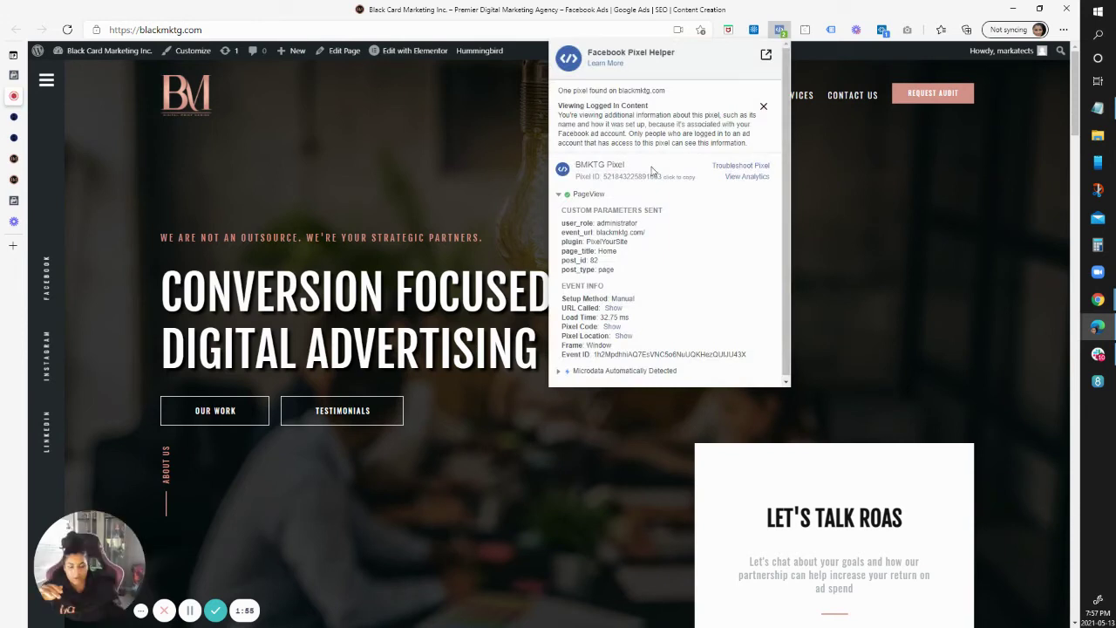
pyautogui.click(560, 196)
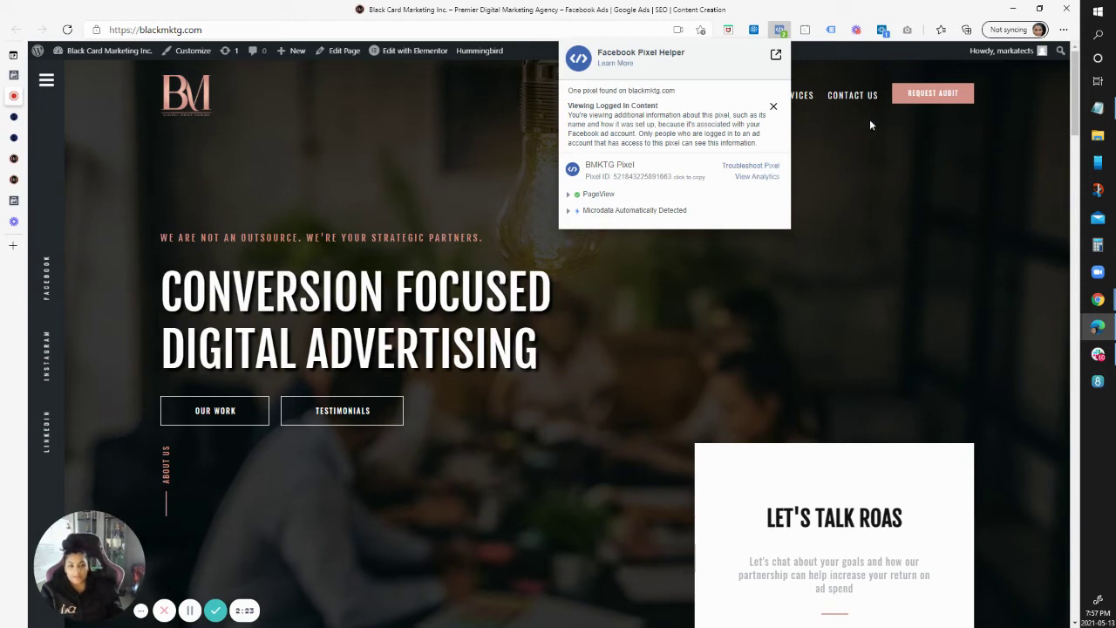
pyautogui.click(824, 127)
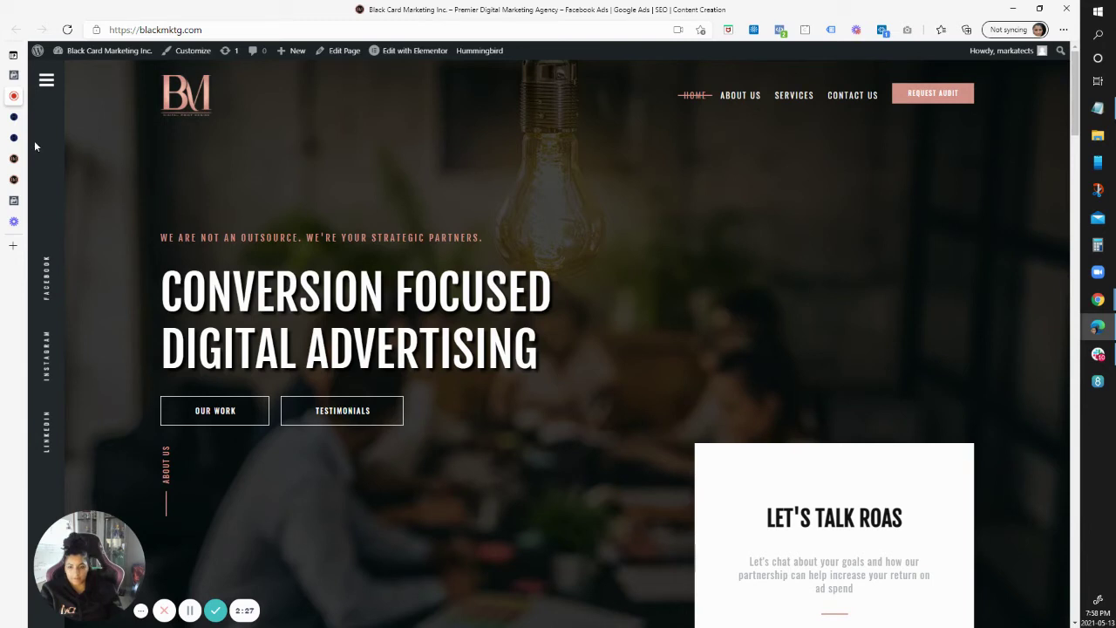
pyautogui.moveTo(19, 140)
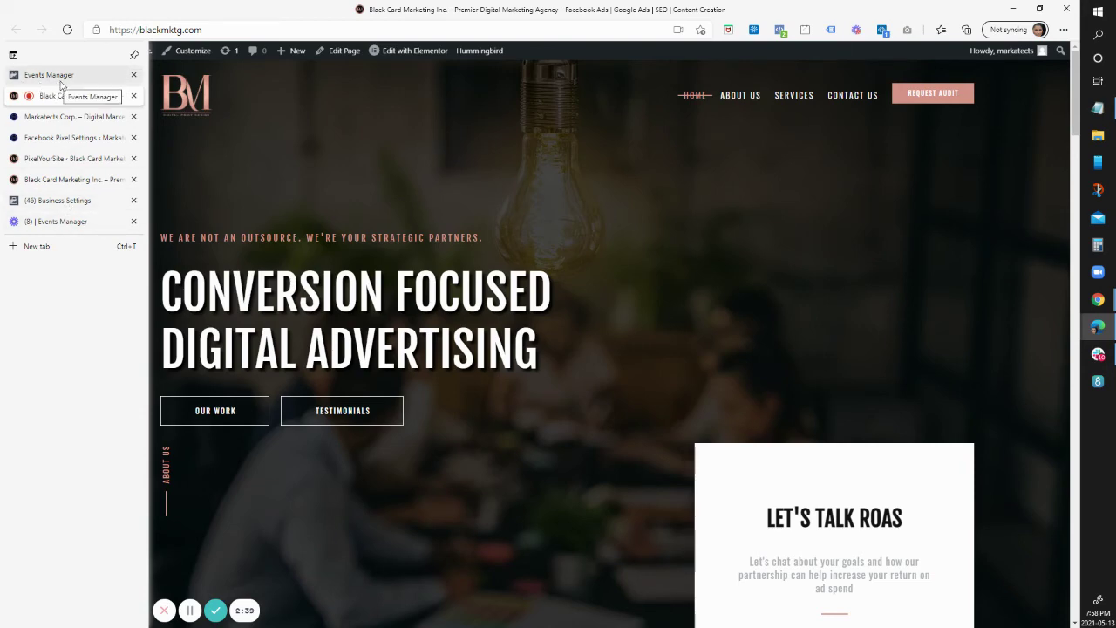
# - Check the BMKTG API overview showing no activity, then move to Shopify's Facebook channel page
pyautogui.click(60, 79)
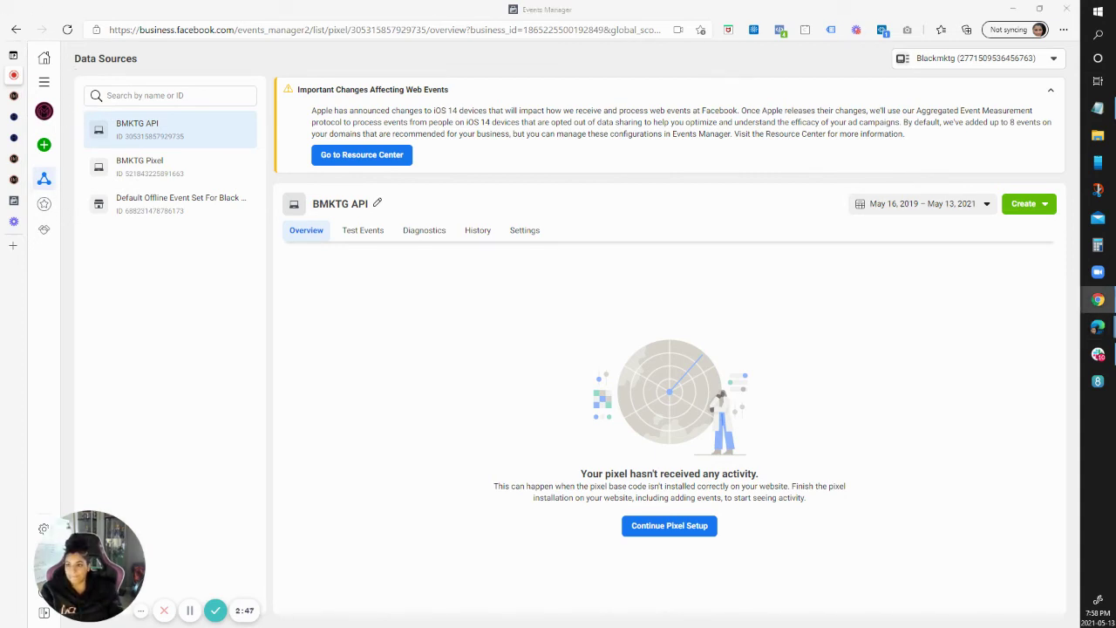
pyautogui.click(1098, 299)
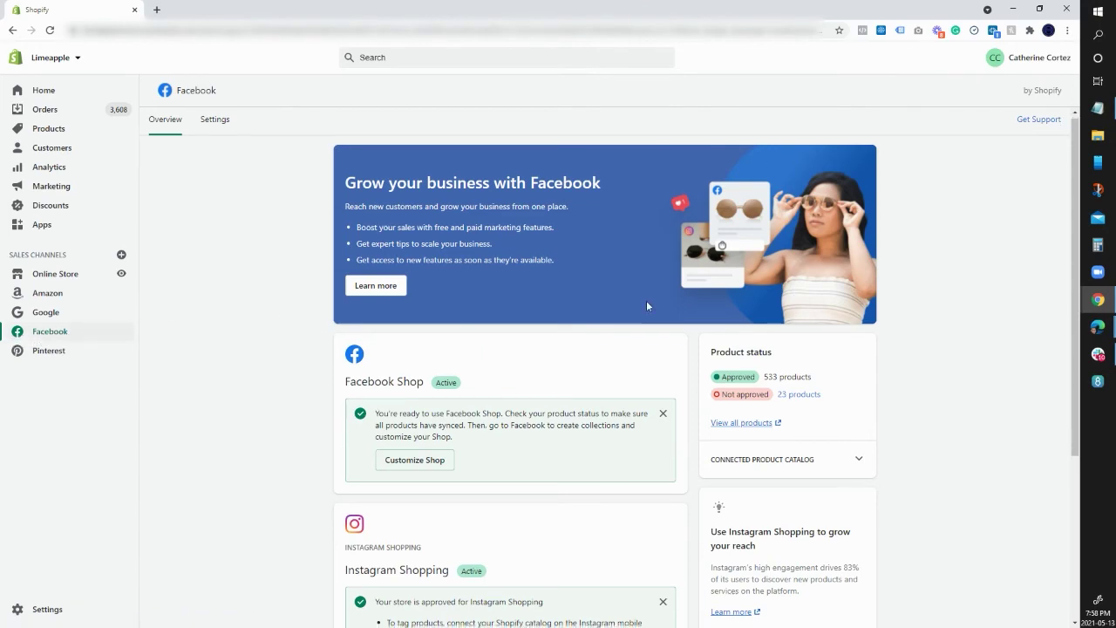
# - Review the Facebook channel's Data sharing settings: customer data sharing on at Maximum, plus the privacy warning
pyautogui.scroll(-3, 642, 308)
pyautogui.scroll(3, 641, 309)
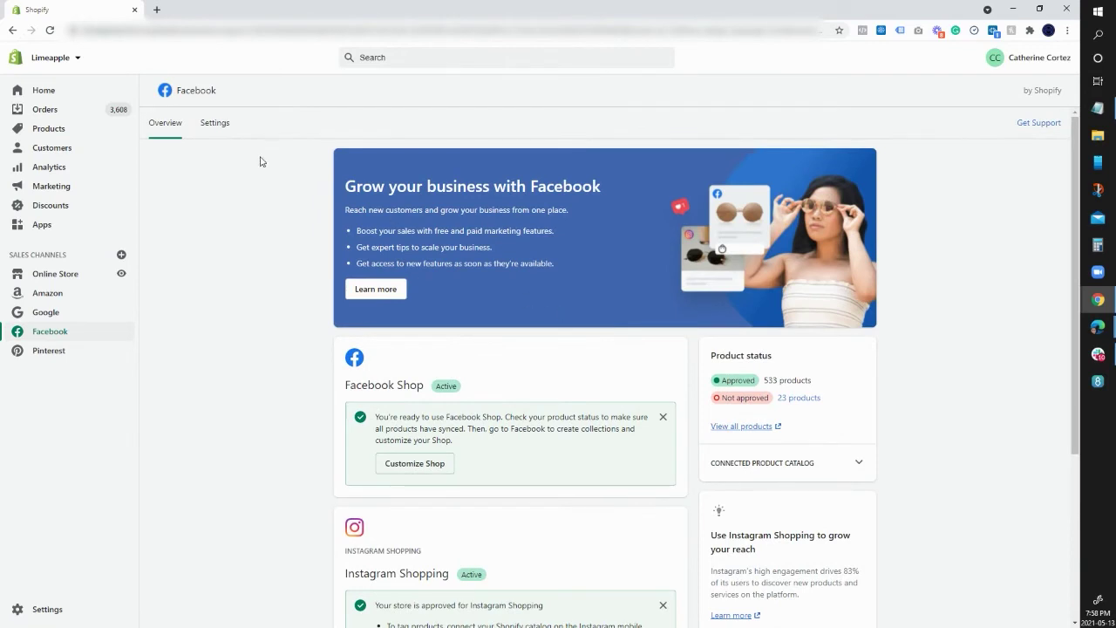
pyautogui.click(210, 131)
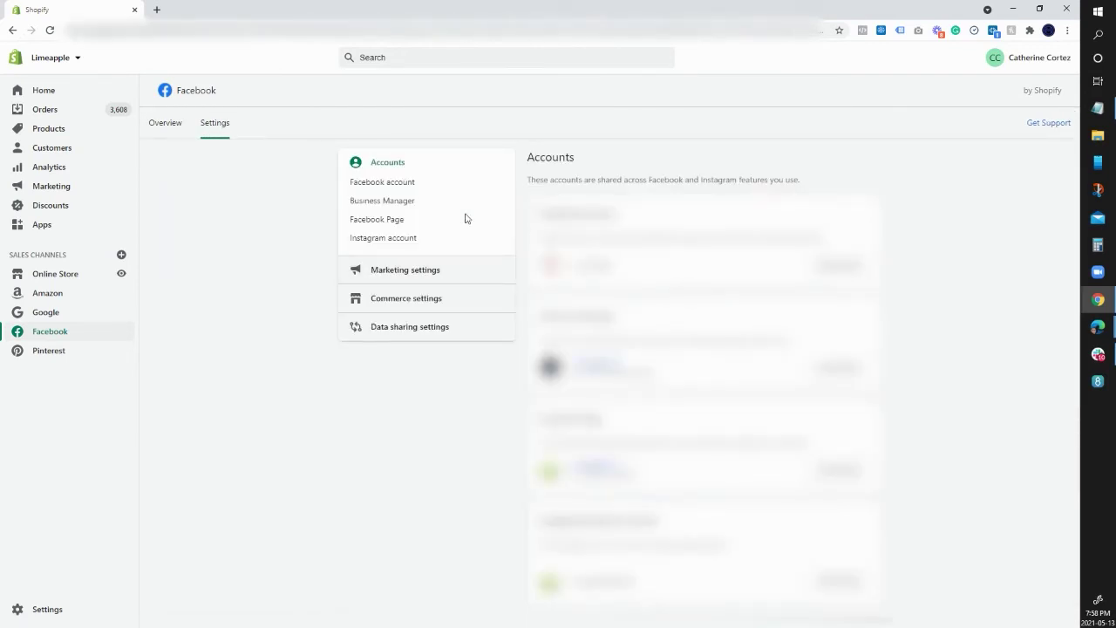
pyautogui.click(403, 327)
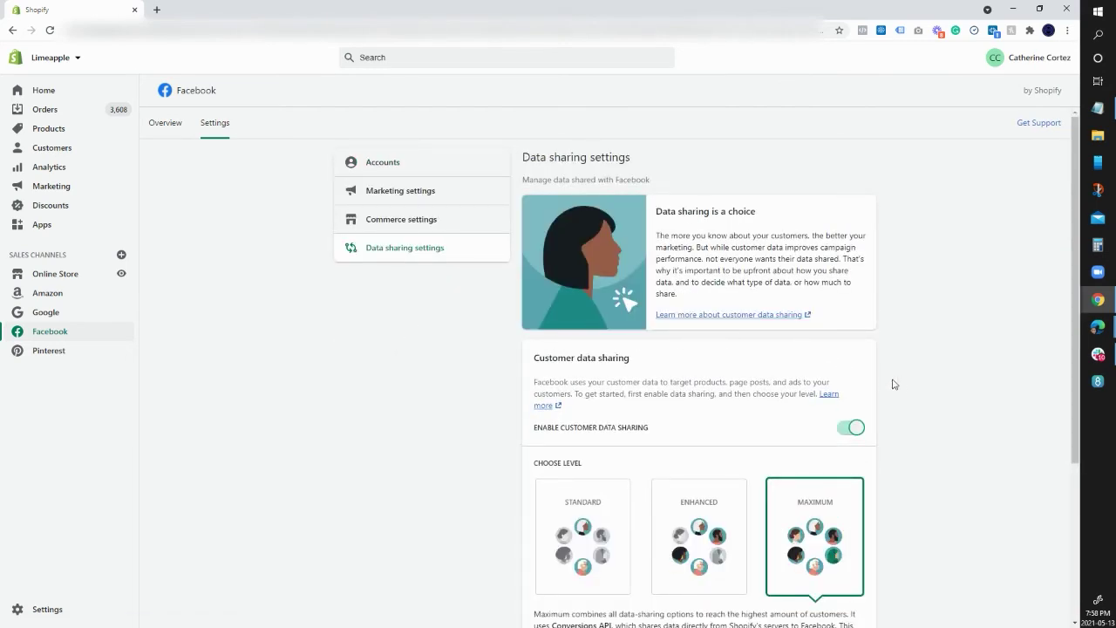
pyautogui.scroll(-2, 893, 384)
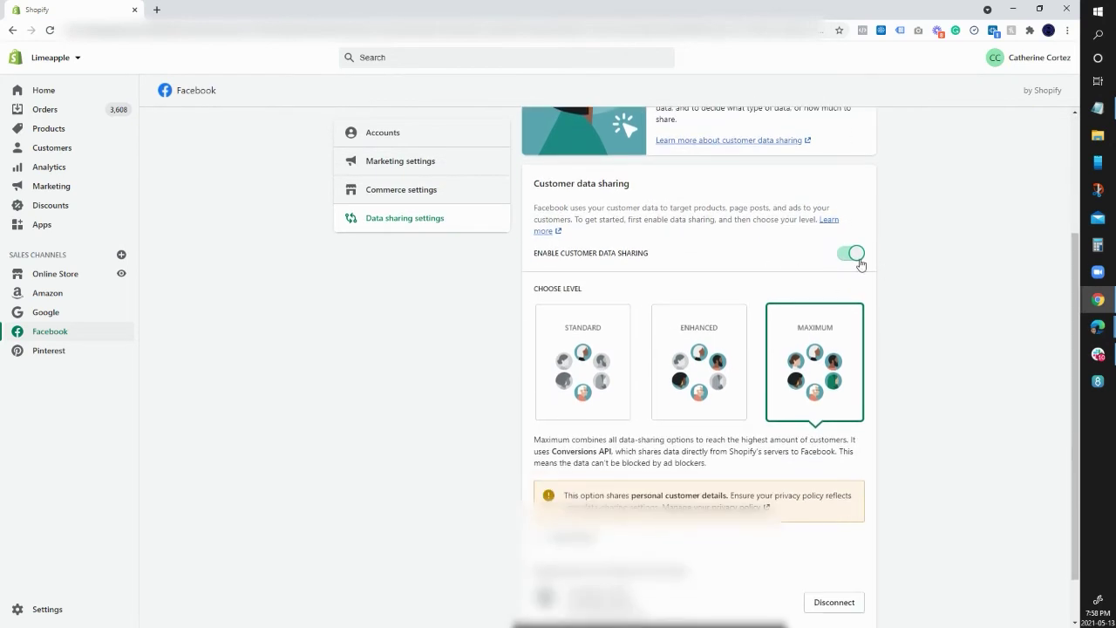
pyautogui.scroll(-1, 889, 328)
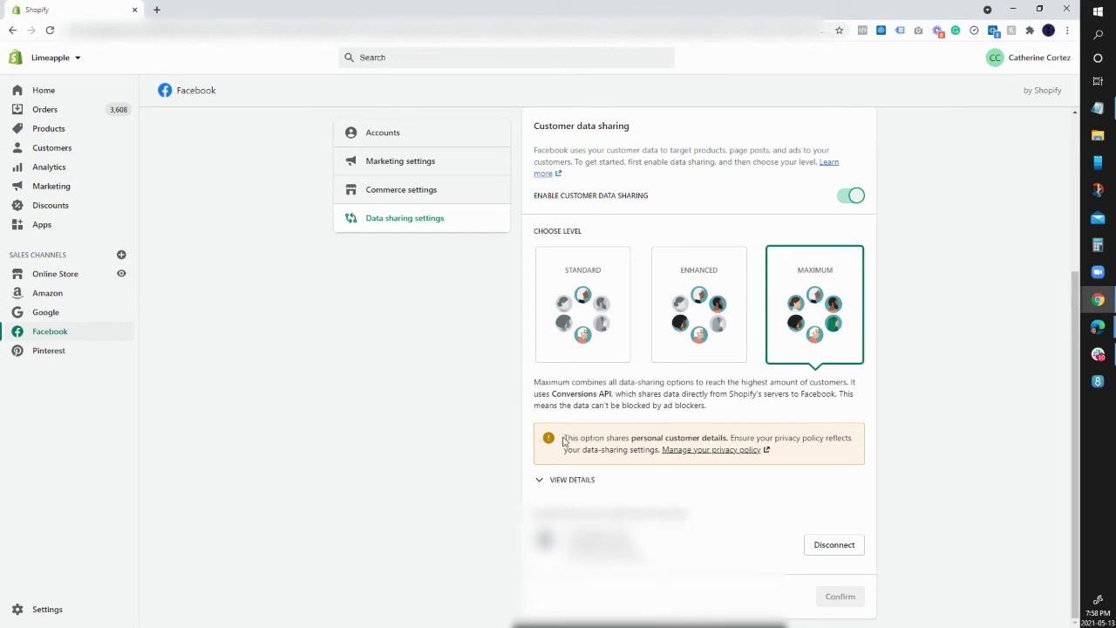
pyautogui.moveTo(564, 443); pyautogui.dragTo(810, 460)
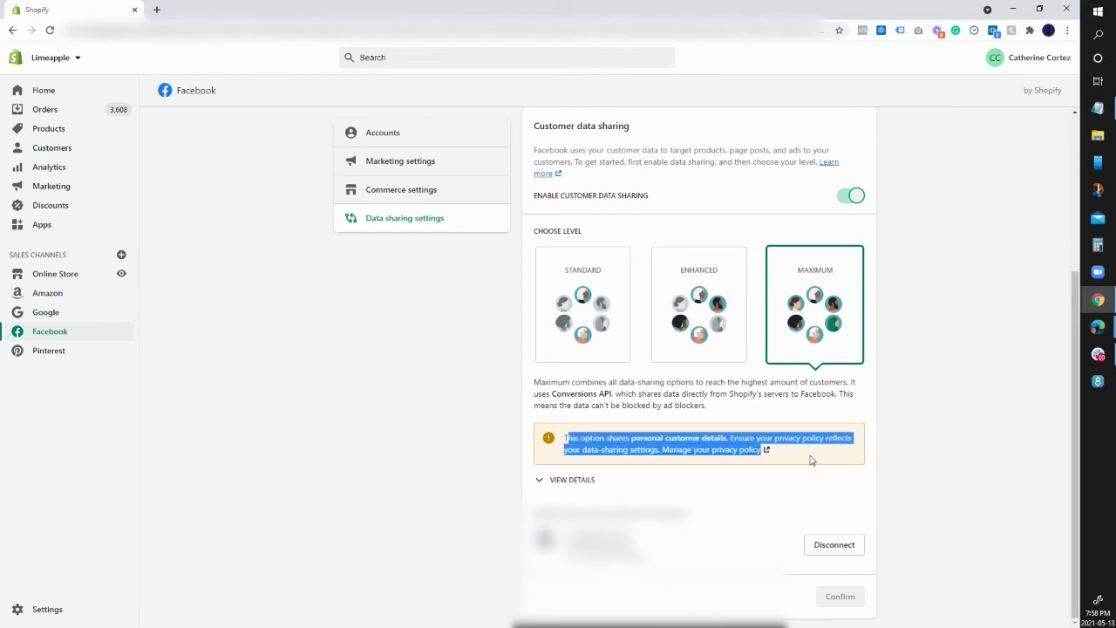
pyautogui.click(900, 457)
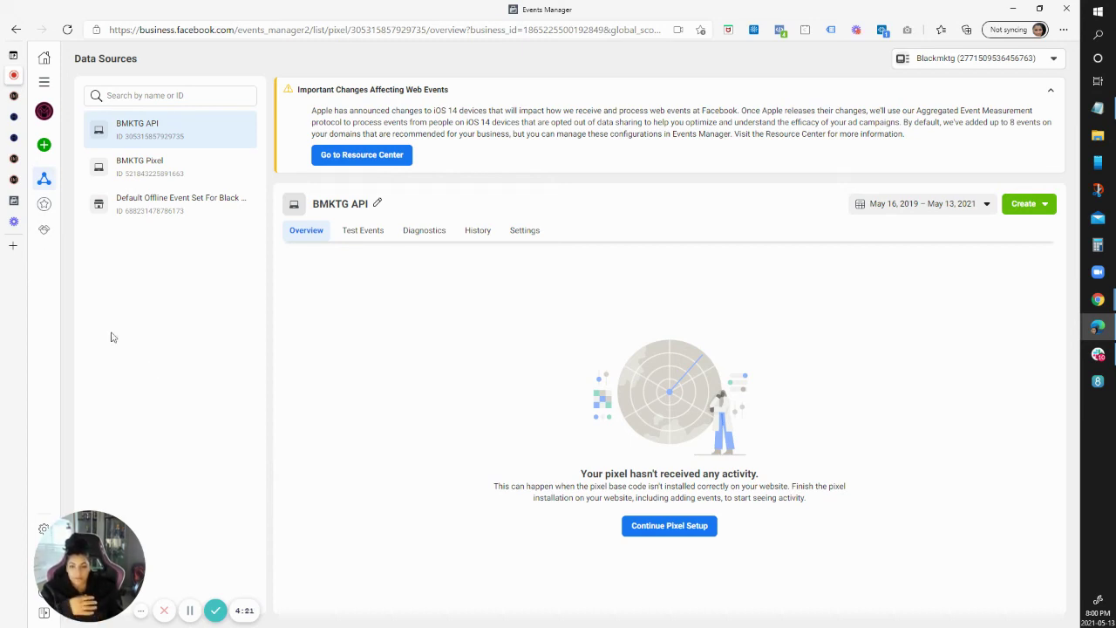
# - Open Business Settings from the Facebook sidebar's gear icon, landing on the People page
pyautogui.moveTo(63, 556); pyautogui.dragTo(63, 481)
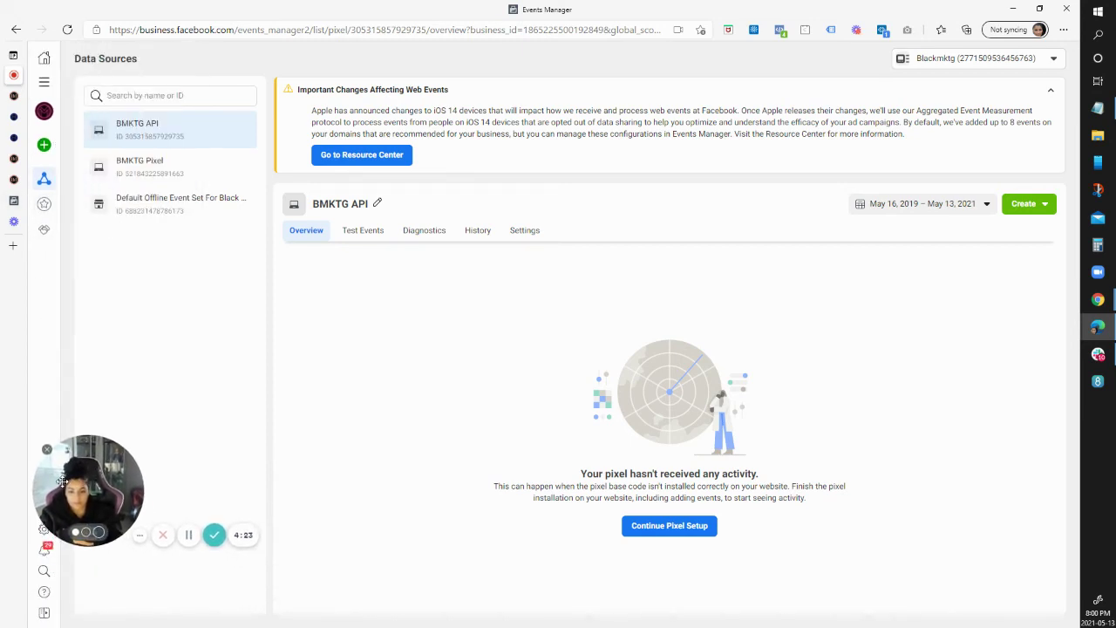
pyautogui.moveTo(44, 401)
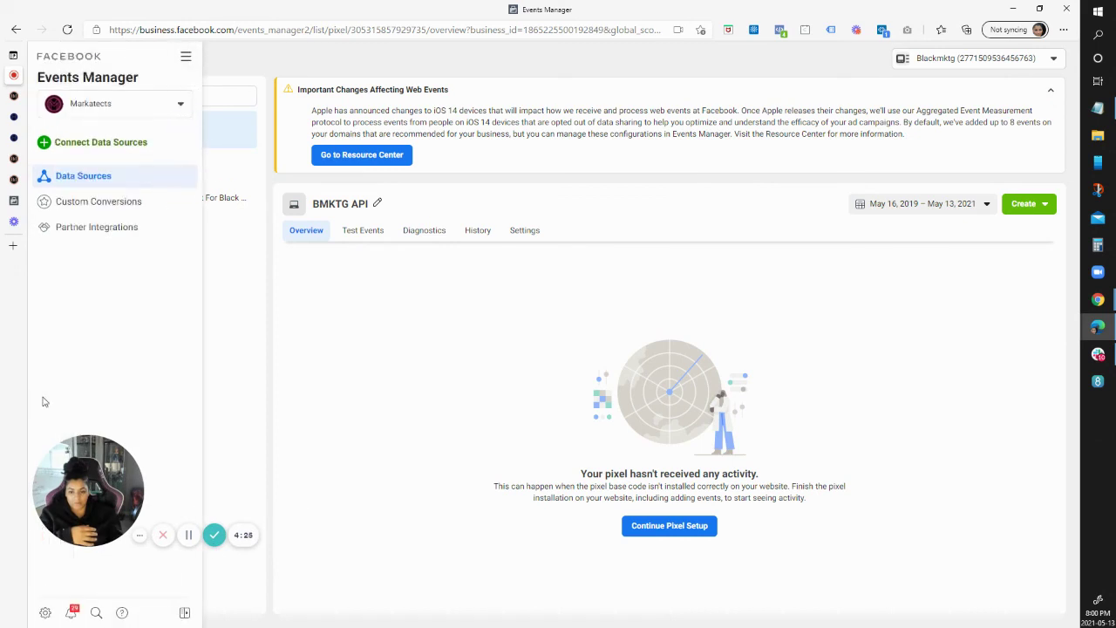
pyautogui.click(45, 614)
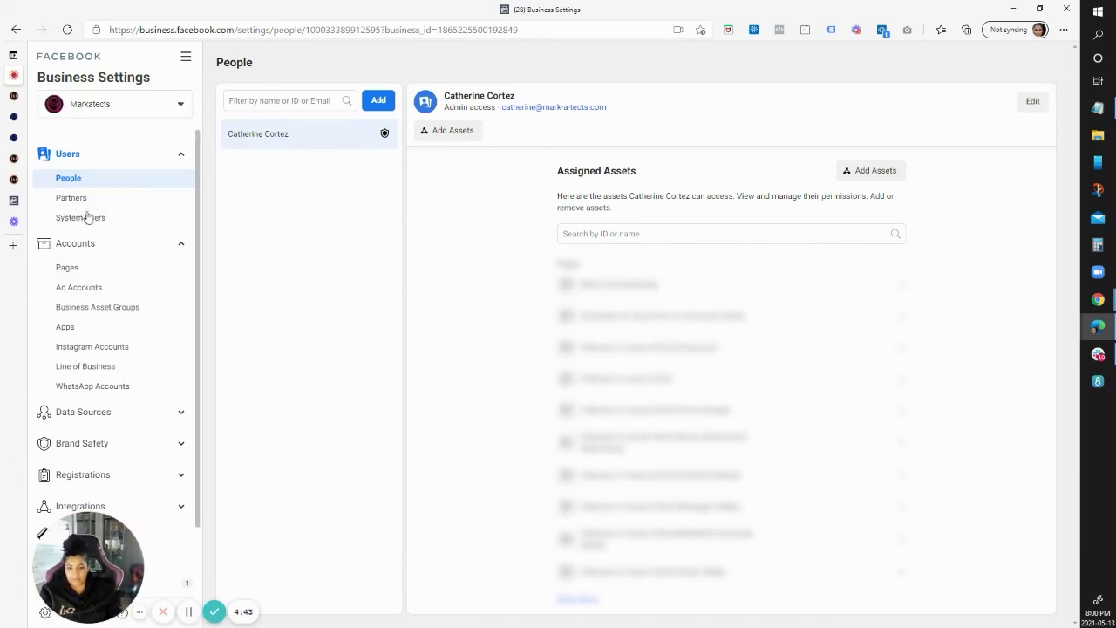
# - Go to Data Sources > Pixels and select BMKTG Pixel
pyautogui.click(179, 414)
pyautogui.click(70, 456)
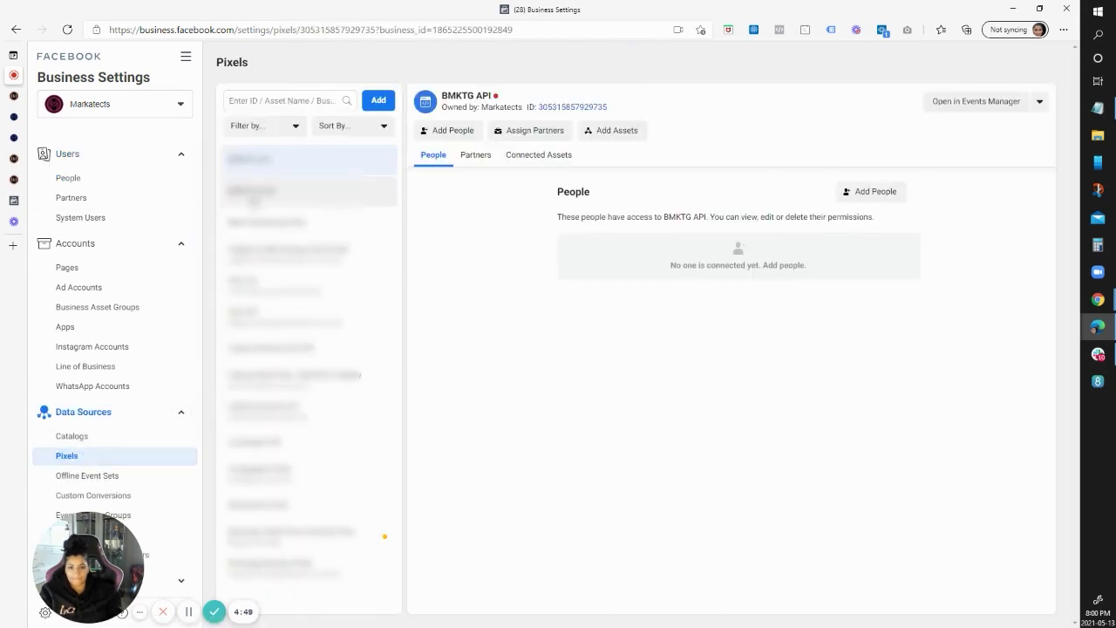
pyautogui.click(288, 183)
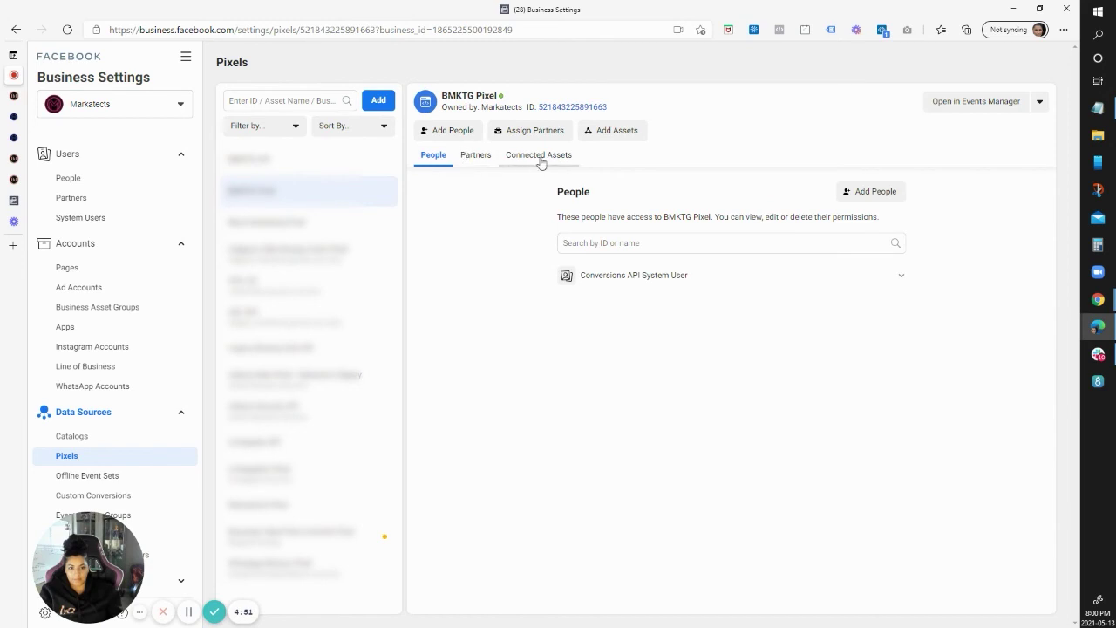
# - Add the ad account as an asset of BMKTG Pixel and dismiss the confirmation
pyautogui.click(613, 133)
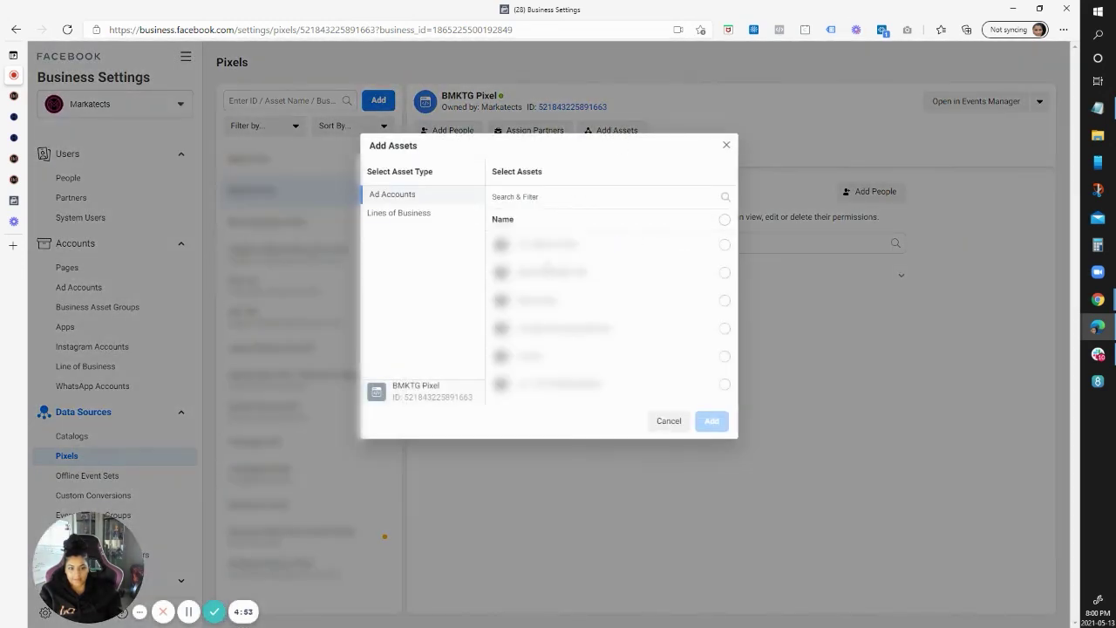
pyautogui.scroll(-1, 628, 296)
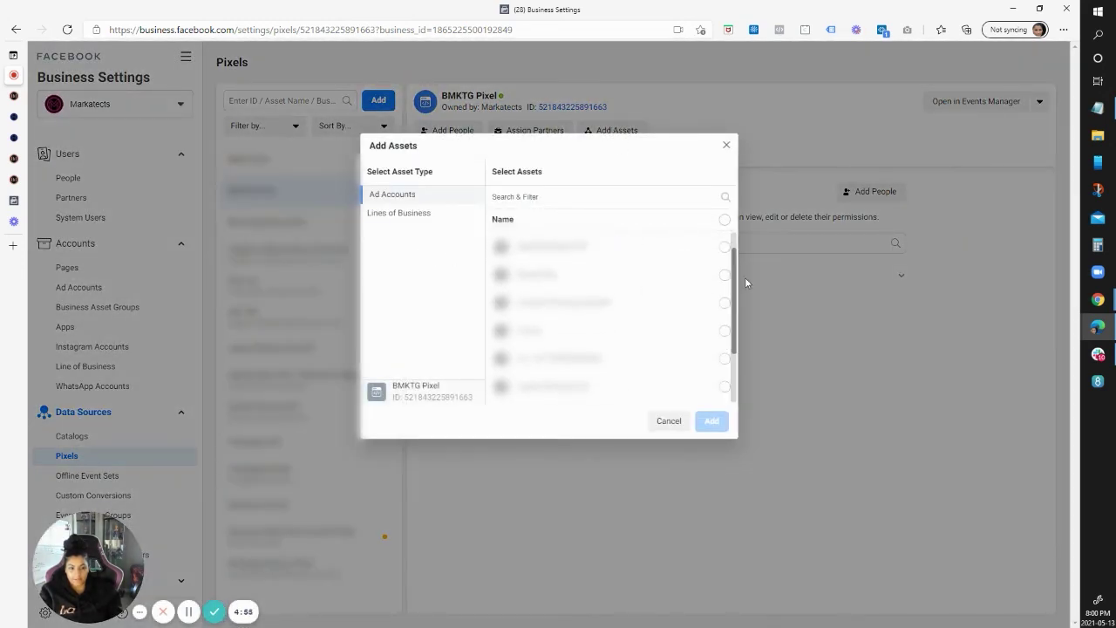
pyautogui.click(678, 280)
pyautogui.scroll(-1, 678, 283)
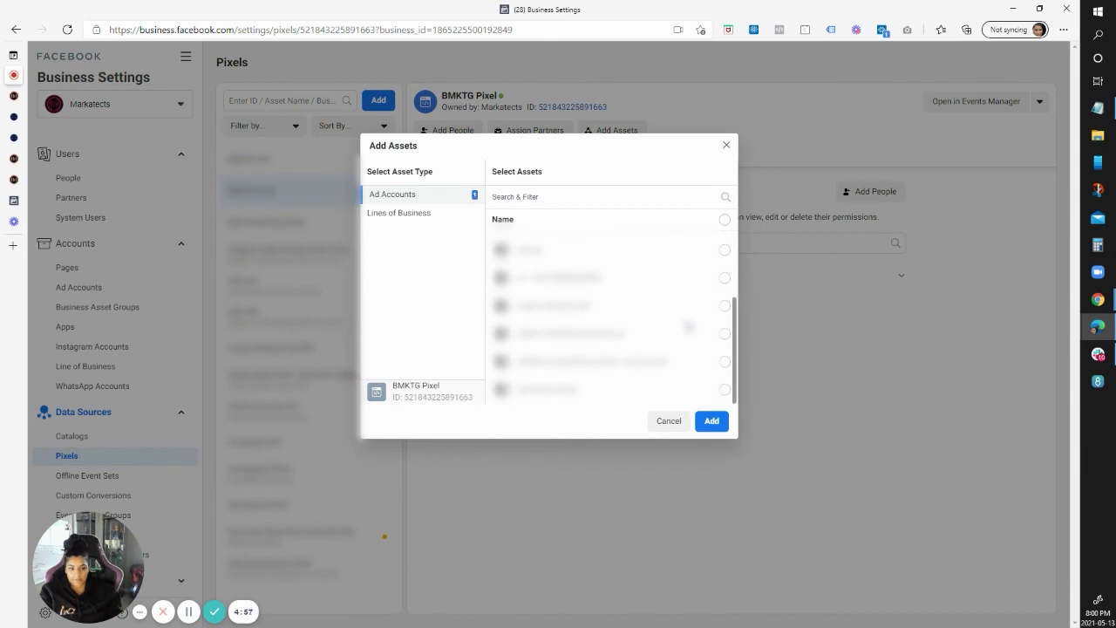
pyautogui.scroll(2, 689, 306)
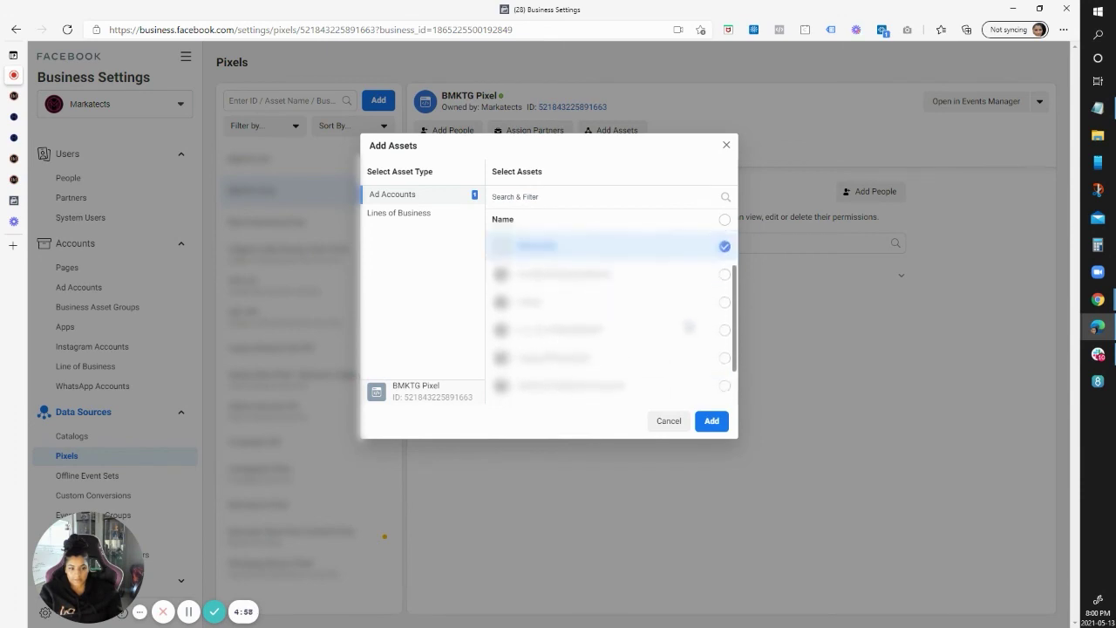
pyautogui.click(712, 423)
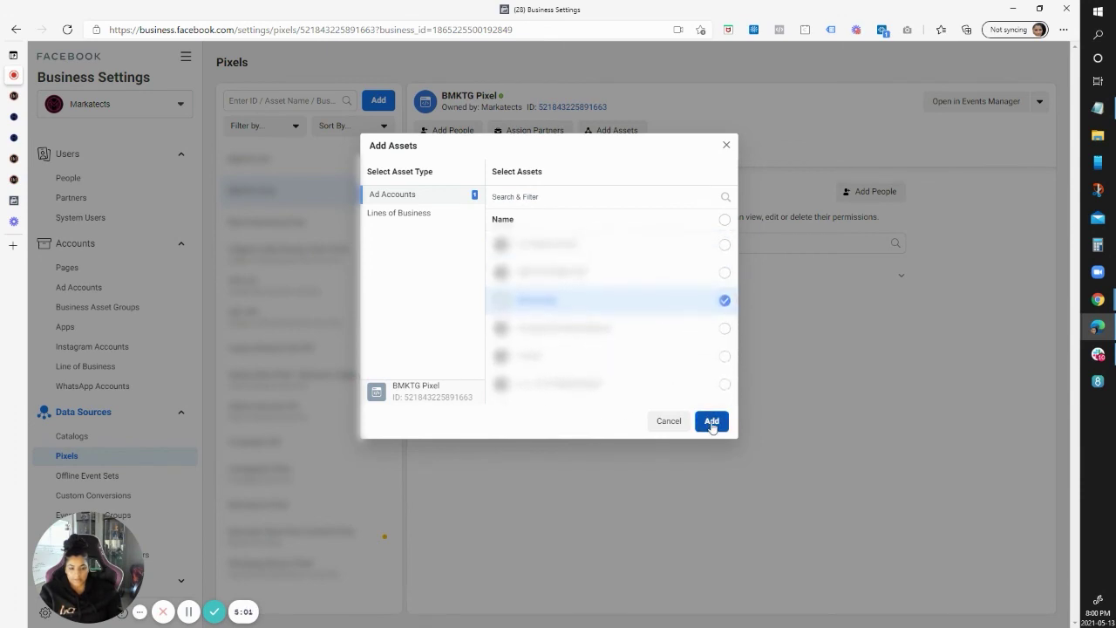
pyautogui.click(725, 300)
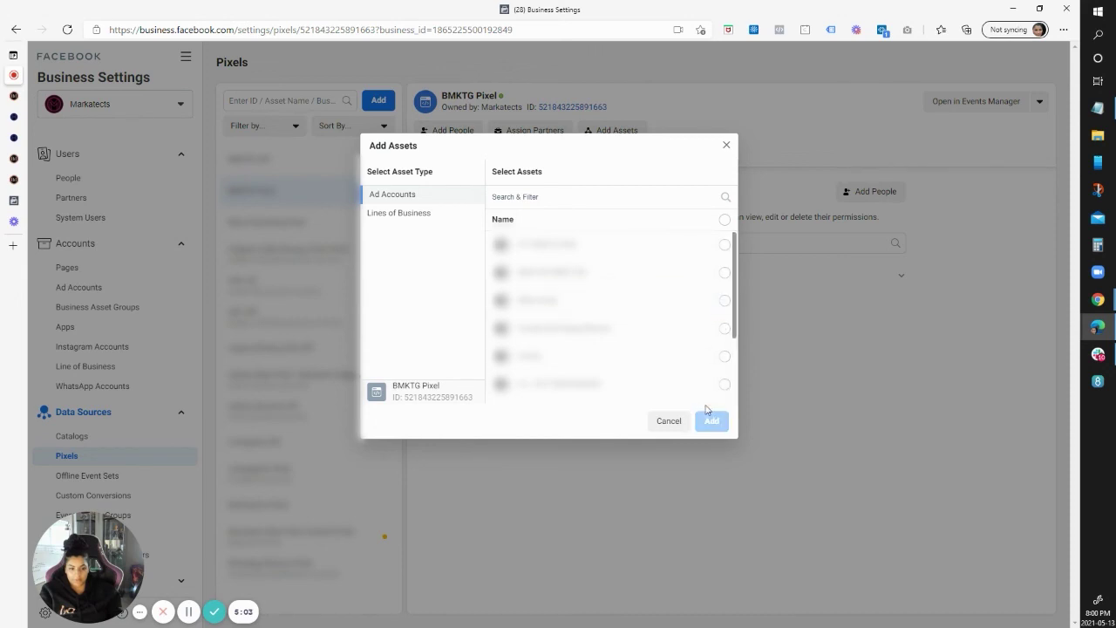
pyautogui.click(725, 300)
pyautogui.click(711, 421)
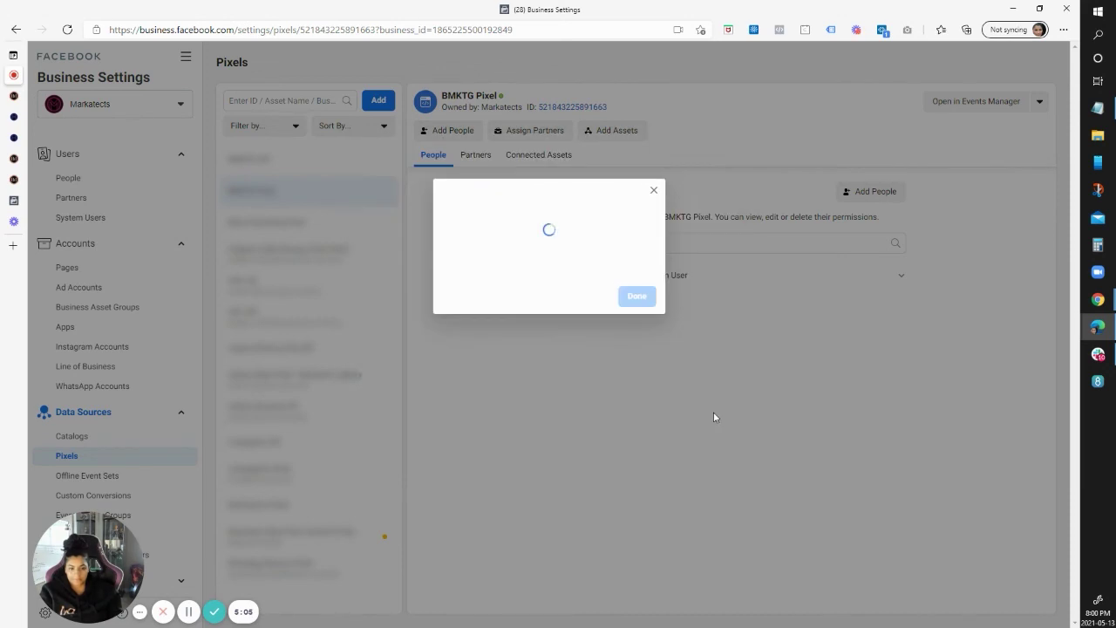
pyautogui.click(634, 290)
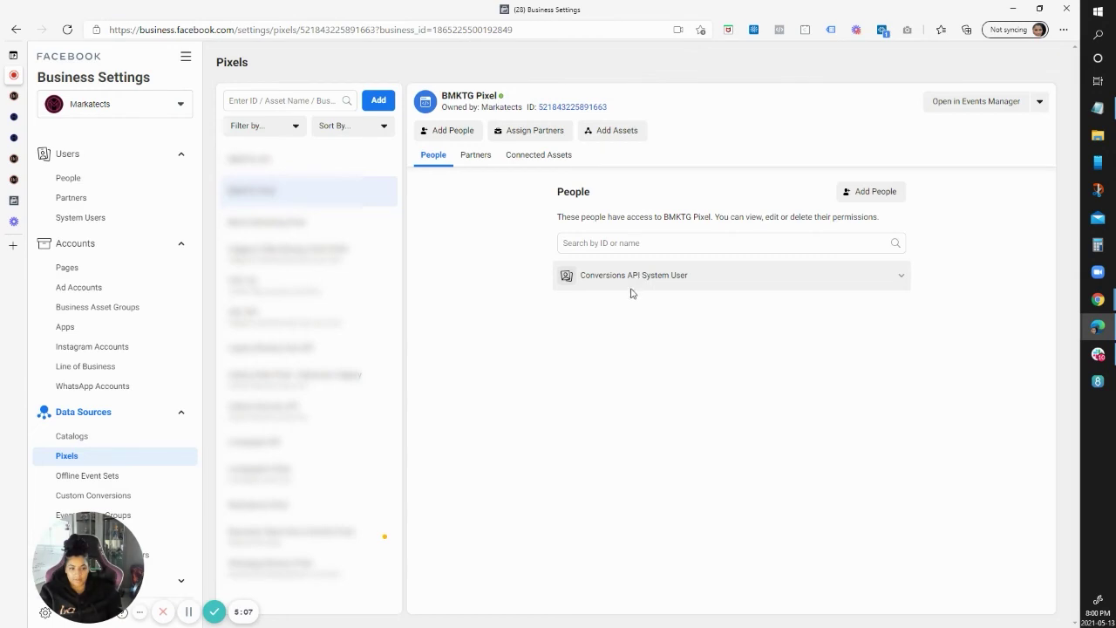
# - Check Connected Assets for BMKTG Pixel after a page reload, then for BMKTG API
pyautogui.click(540, 158)
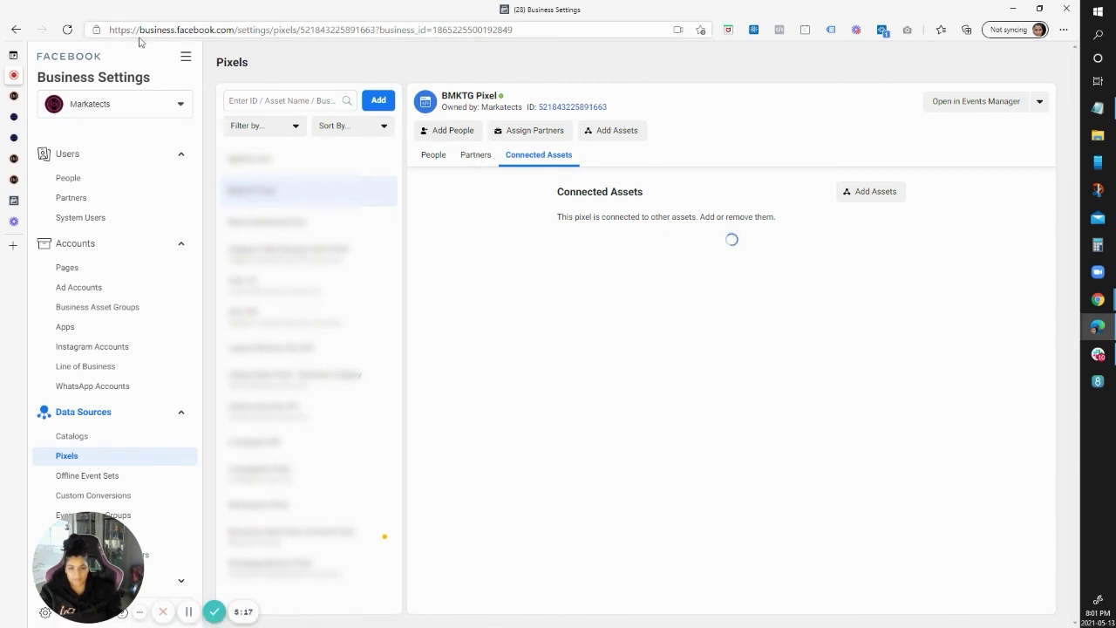
pyautogui.click(67, 33)
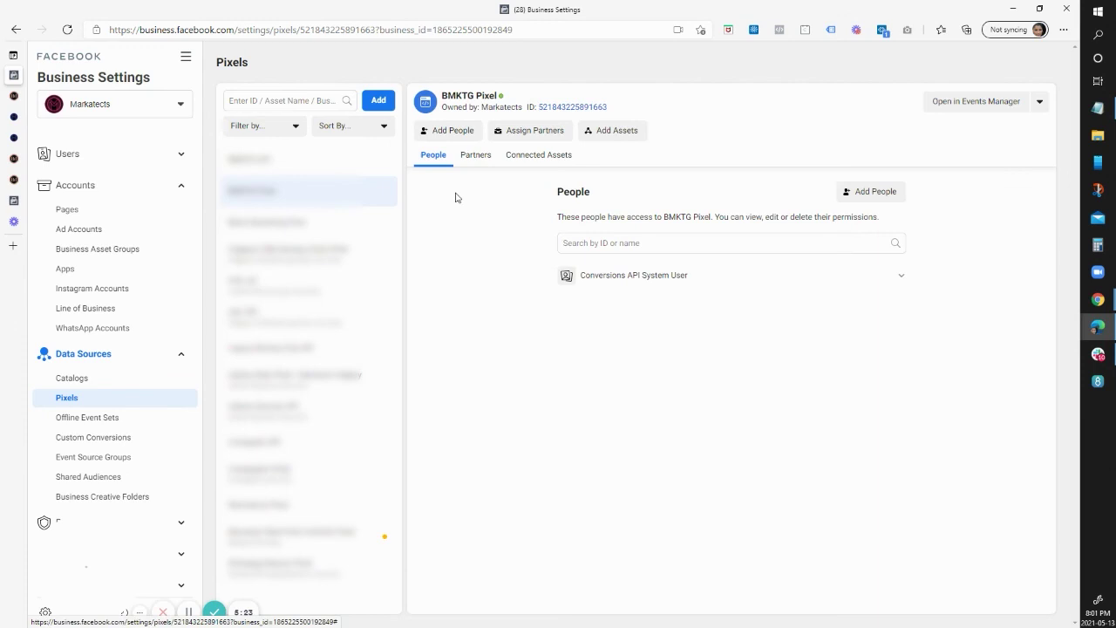
pyautogui.click(539, 155)
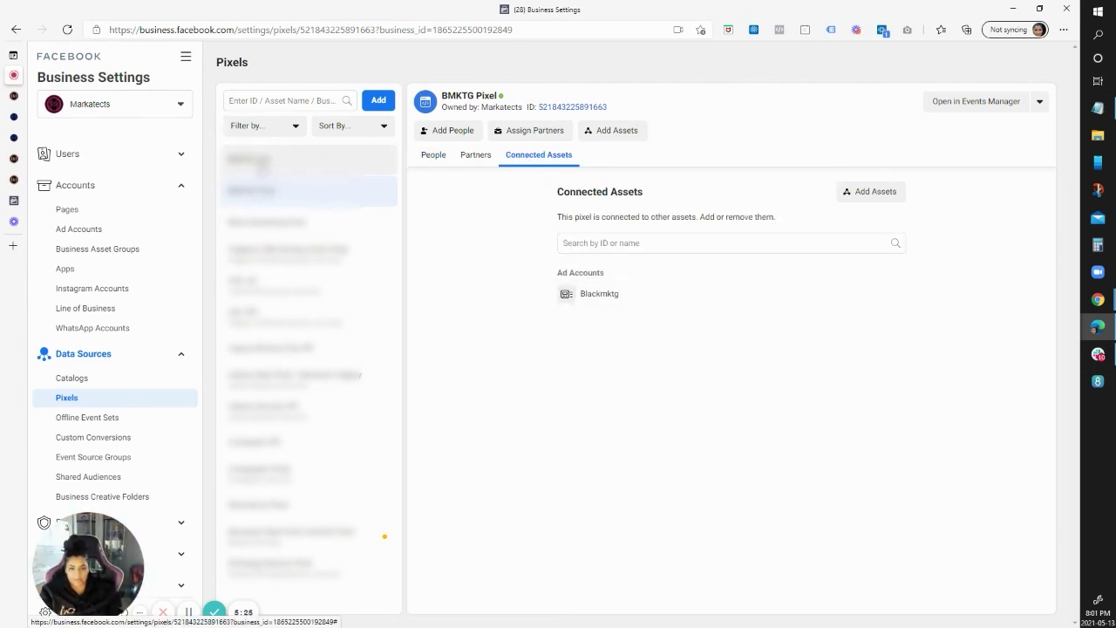
pyautogui.click(262, 160)
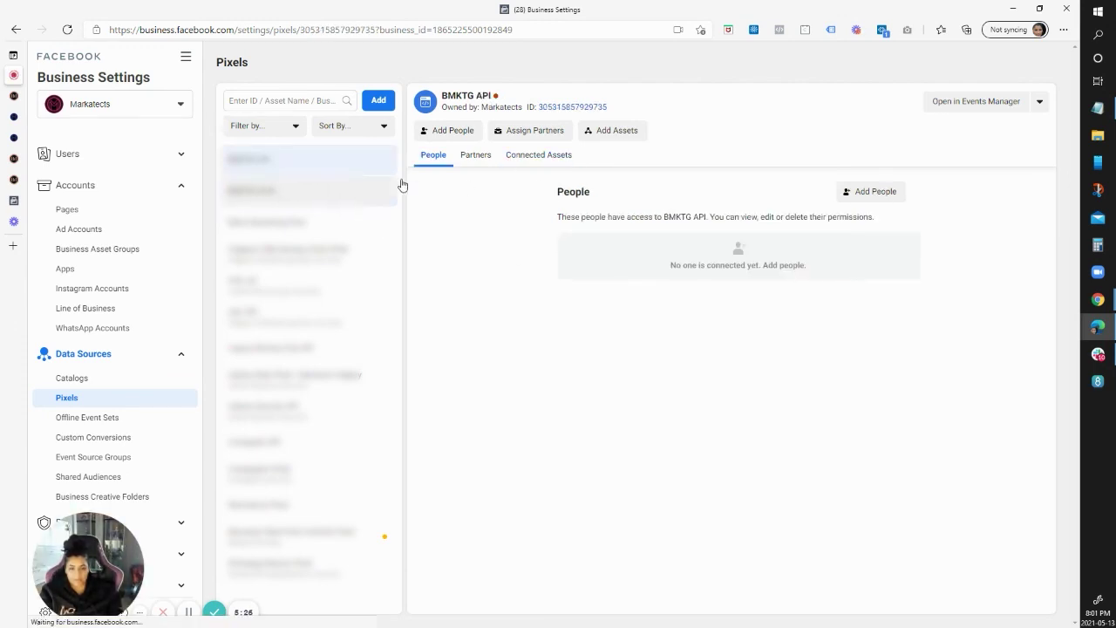
pyautogui.click(529, 157)
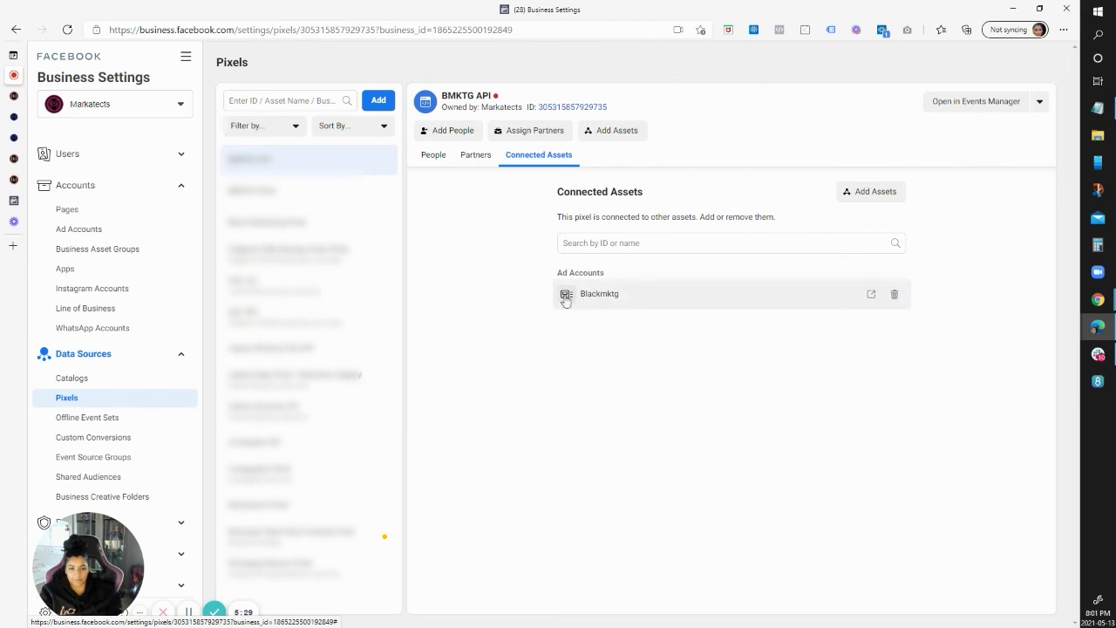